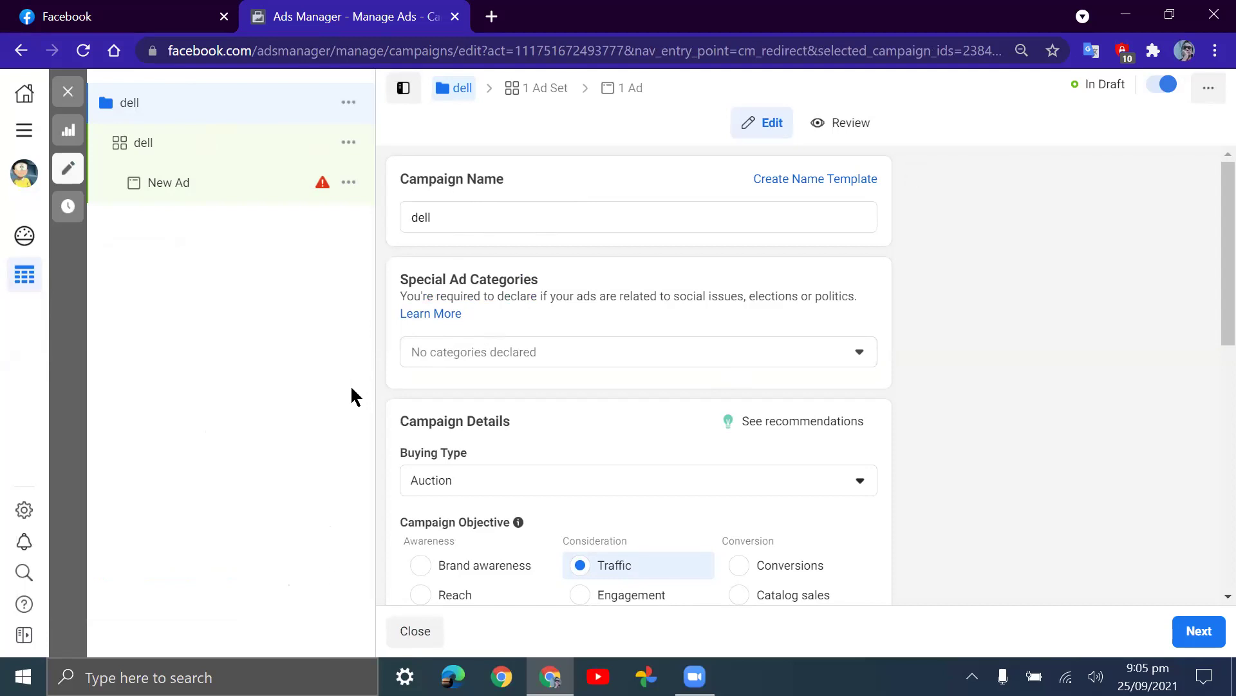
Keep Traffic as the campaign objective for the dell campaign and continue to the ad set settings
drag(502, 177, 404, 171)
scroll(472, 224, down, 2)
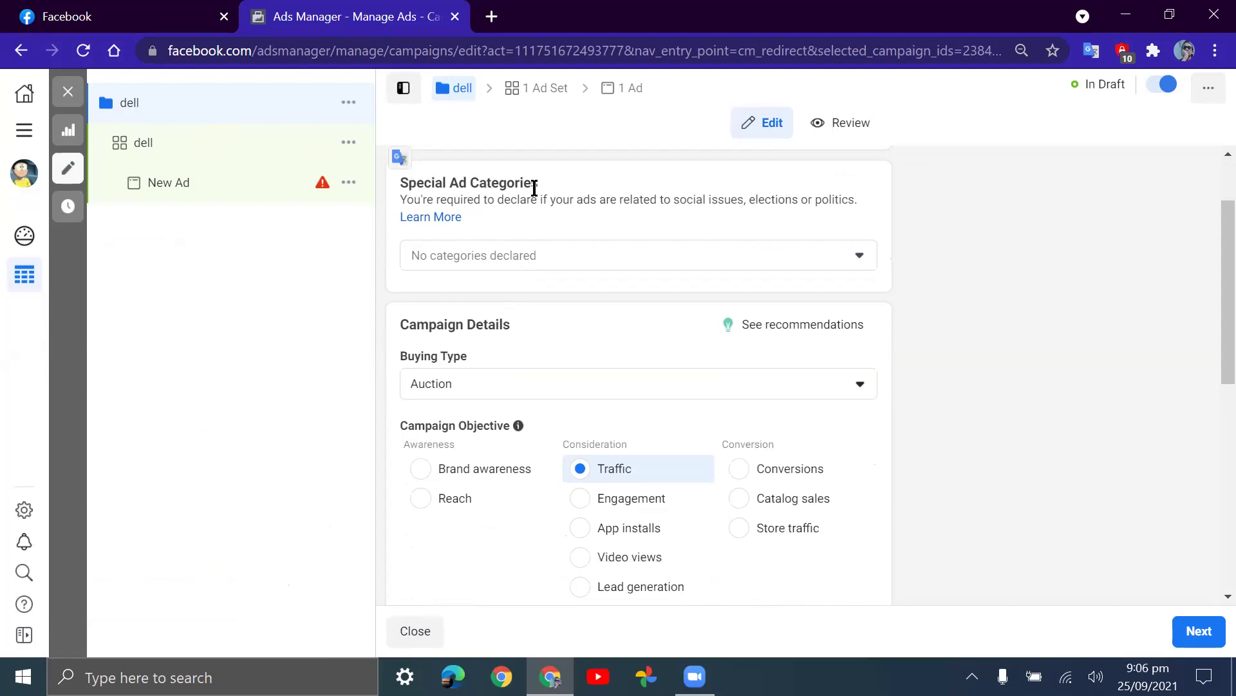
scroll(505, 237, down, 2)
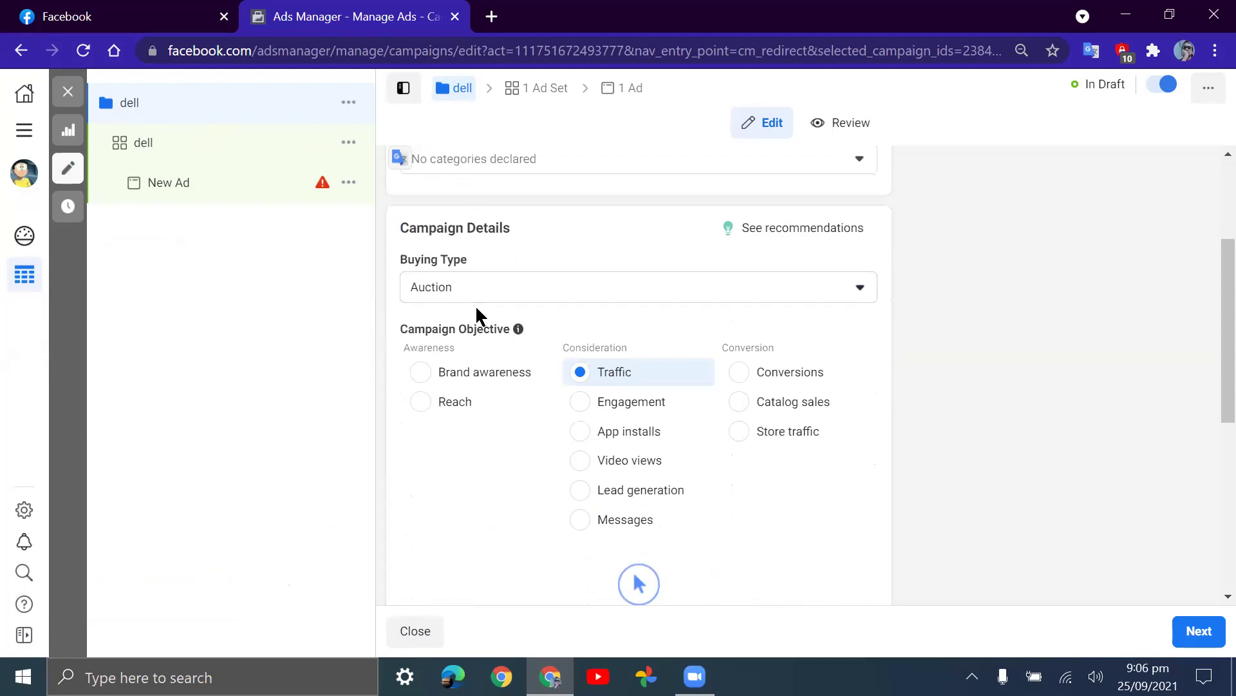
drag(400, 330, 510, 345)
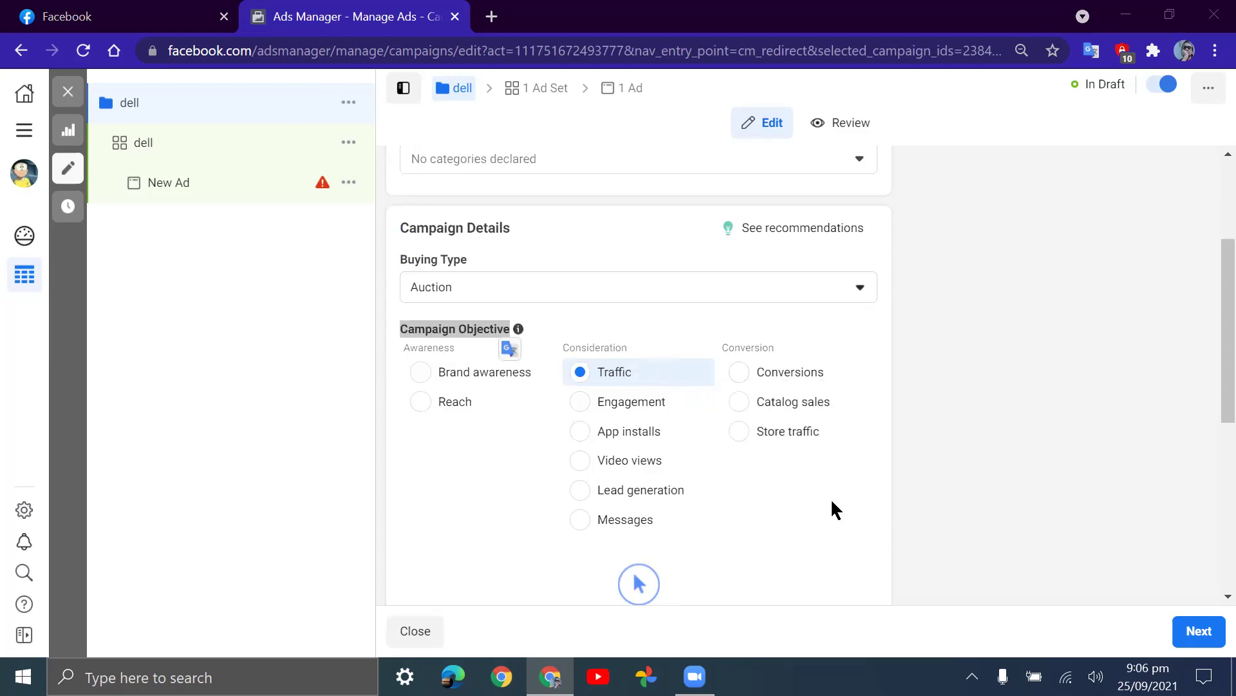
scroll(832, 502, down, 3)
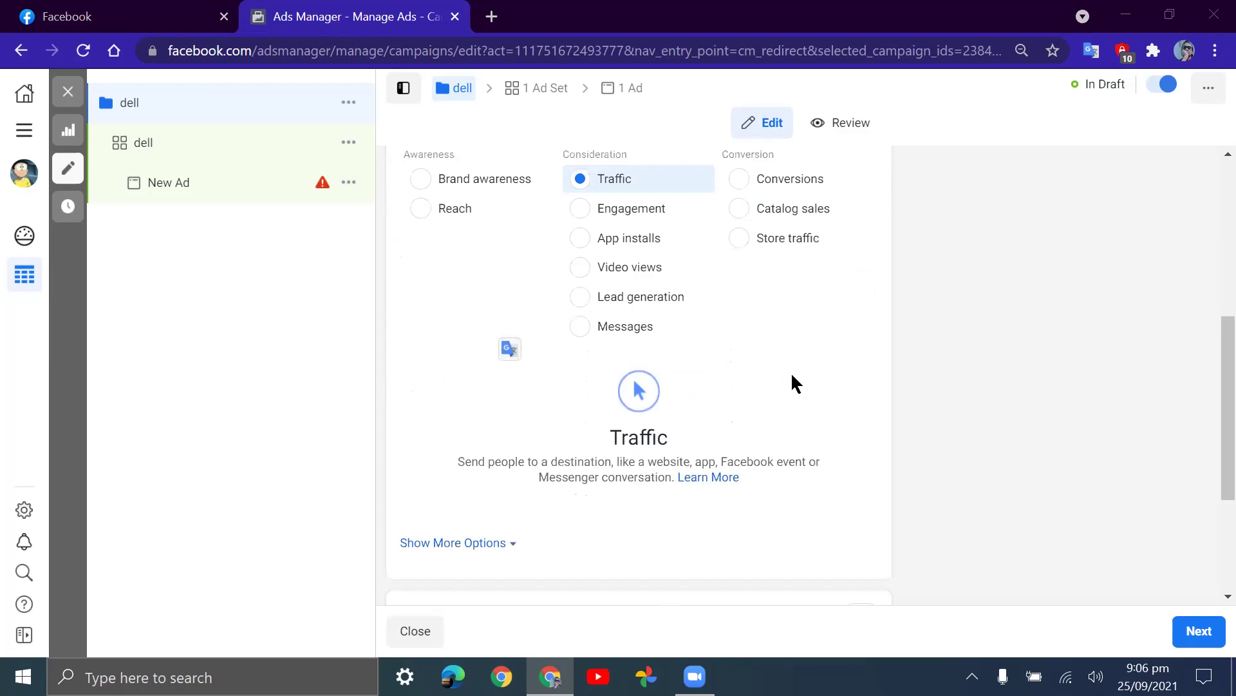
scroll(793, 381, up, 1)
click(587, 275)
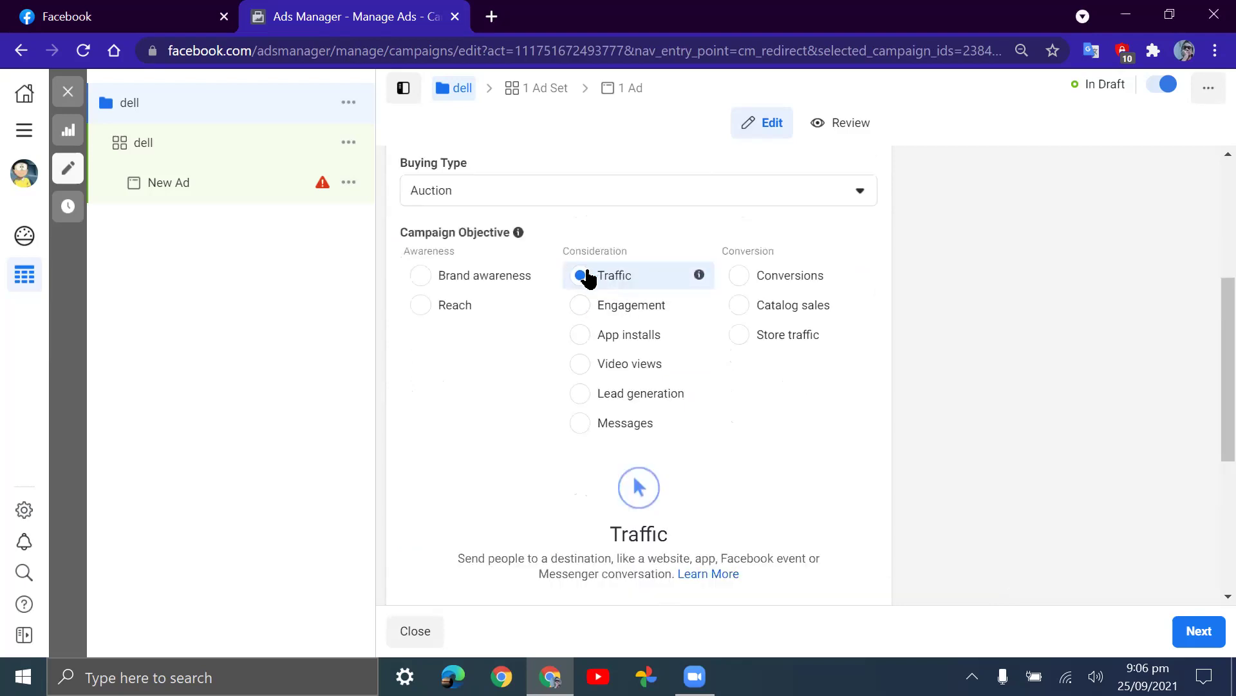
scroll(605, 335, down, 1)
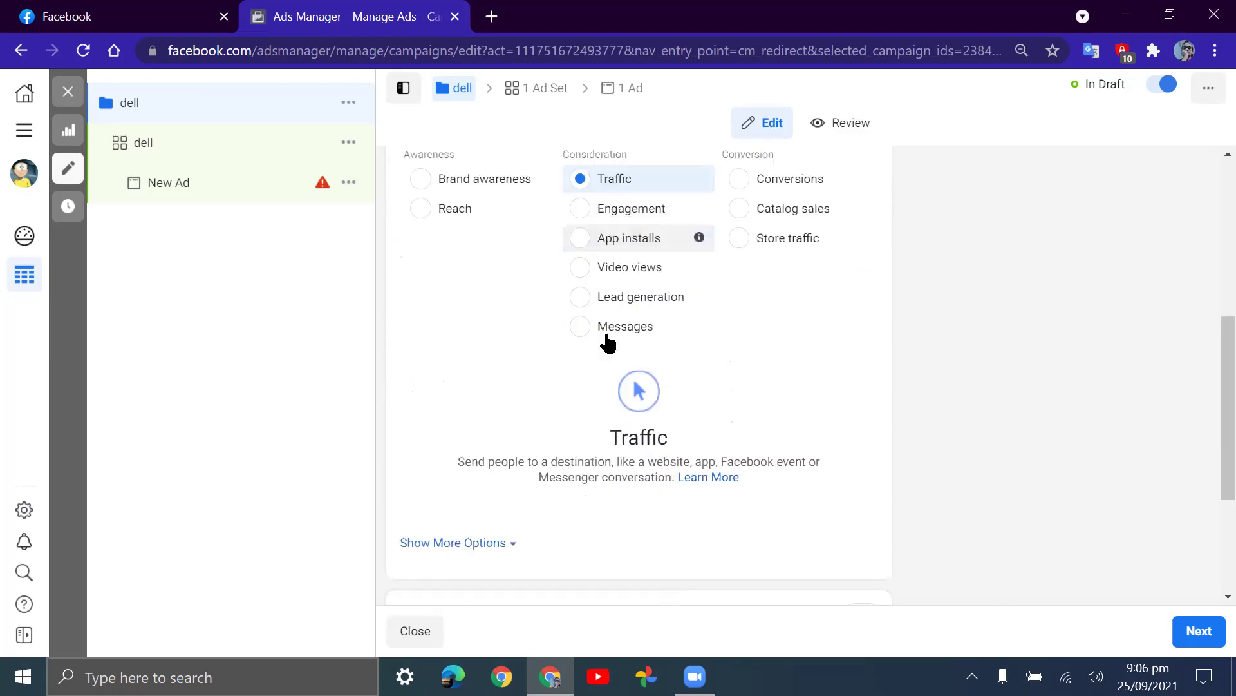
scroll(606, 343, down, 4)
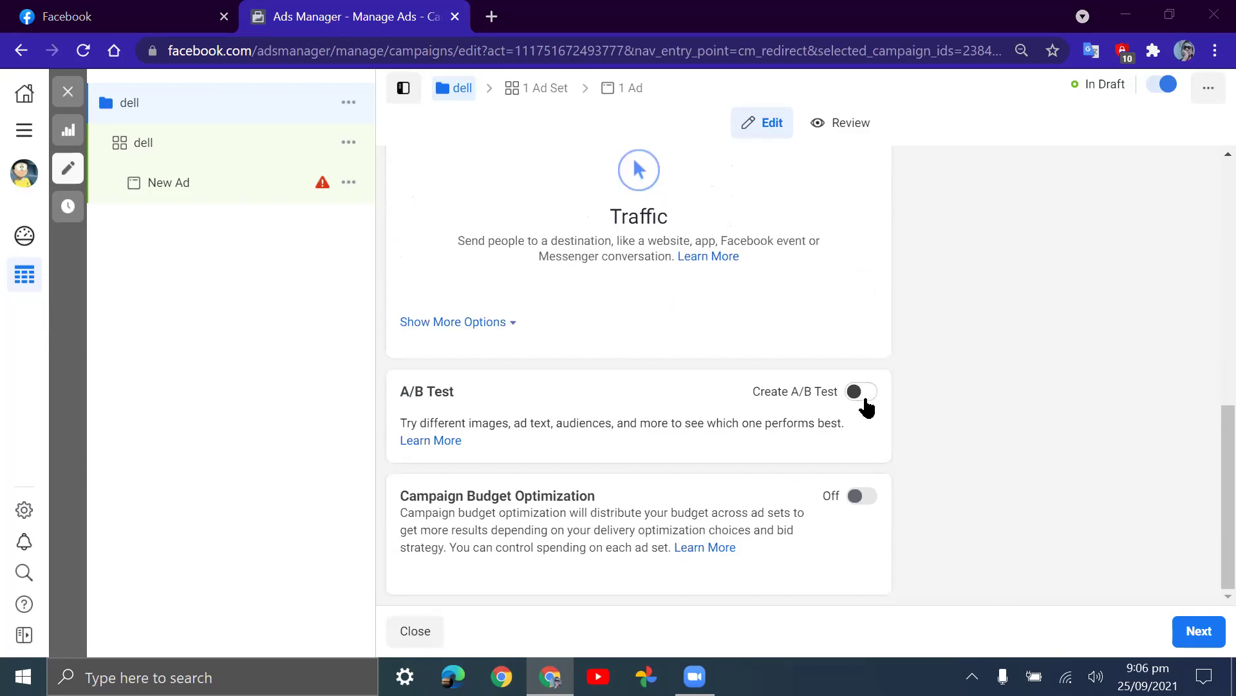
click(1198, 631)
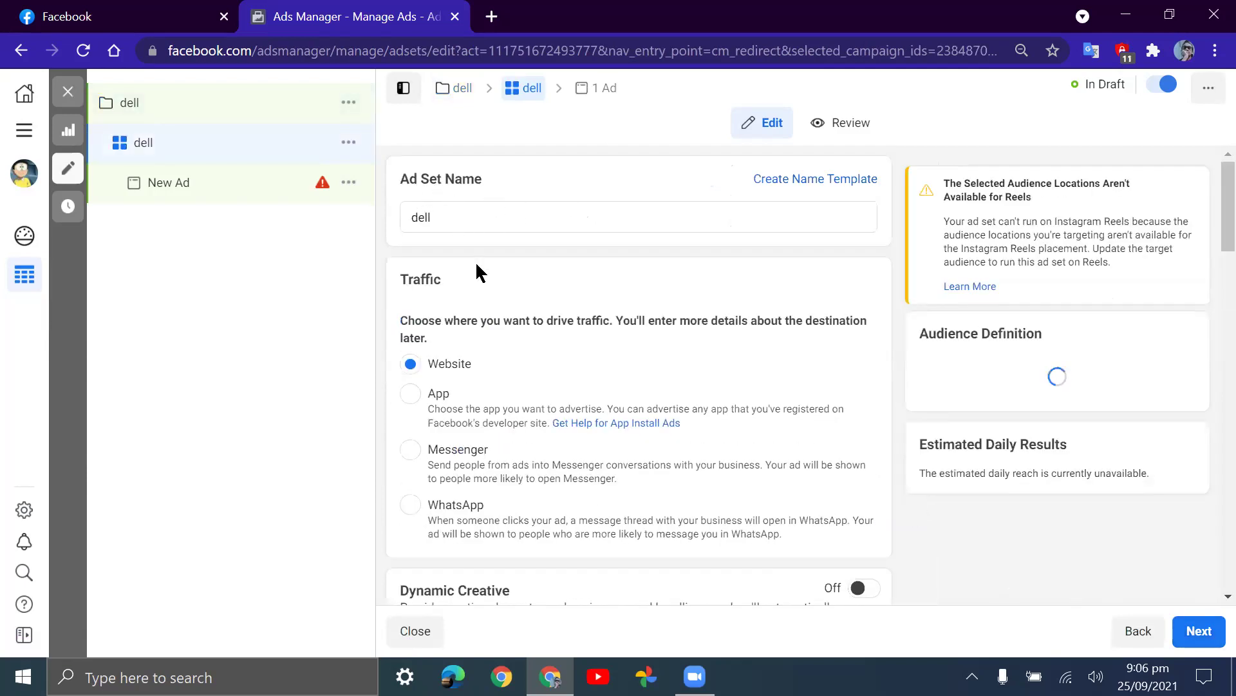
Review the ad set's traffic destination, budget, schedule and audience settings, including the additional scheduling options
scroll(476, 261, down, 1)
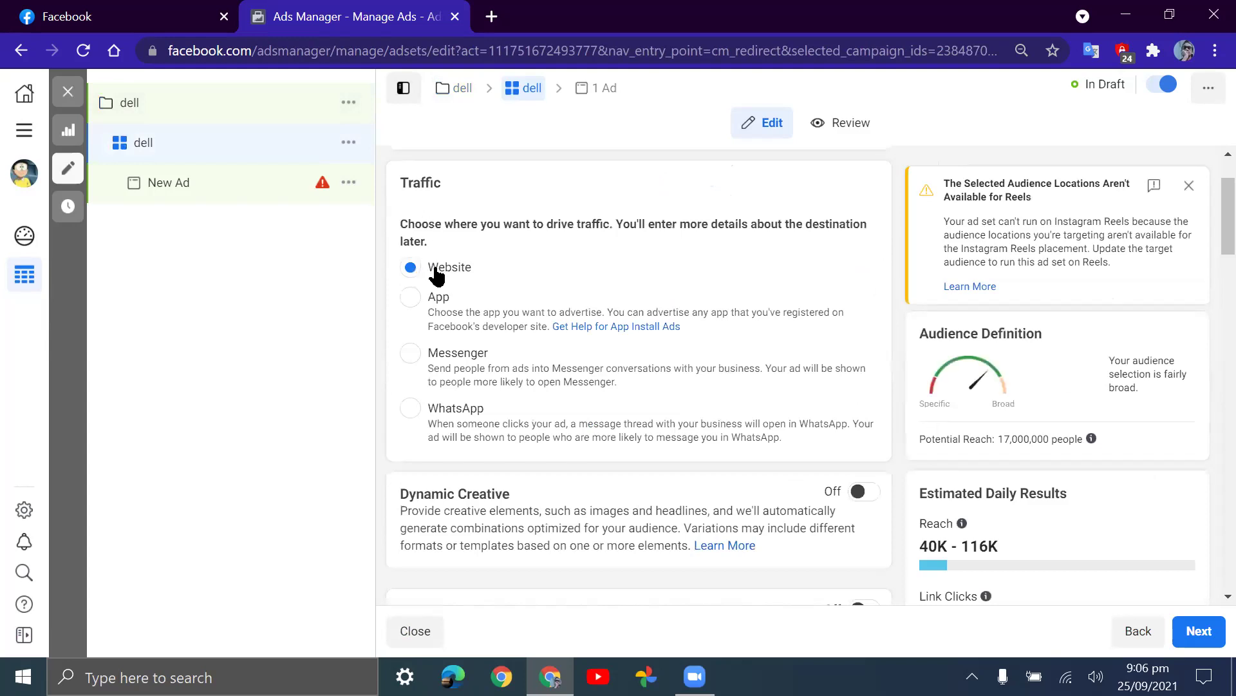
scroll(437, 275, down, 6)
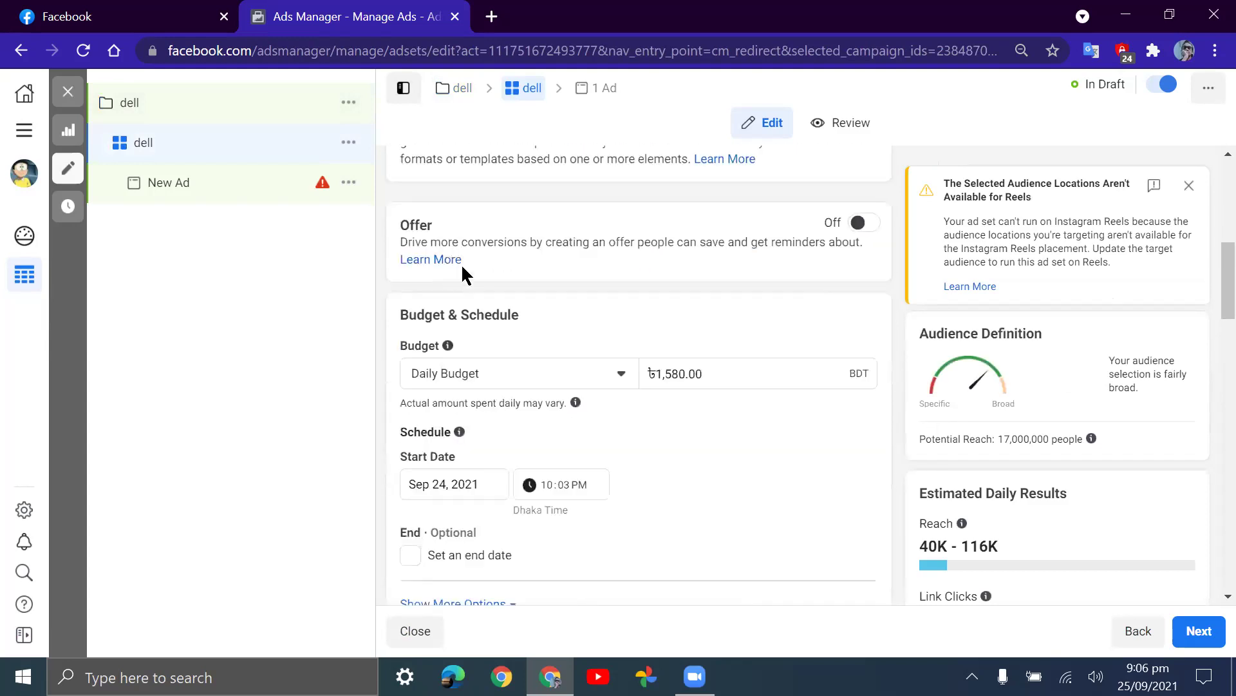
scroll(701, 284, down, 2)
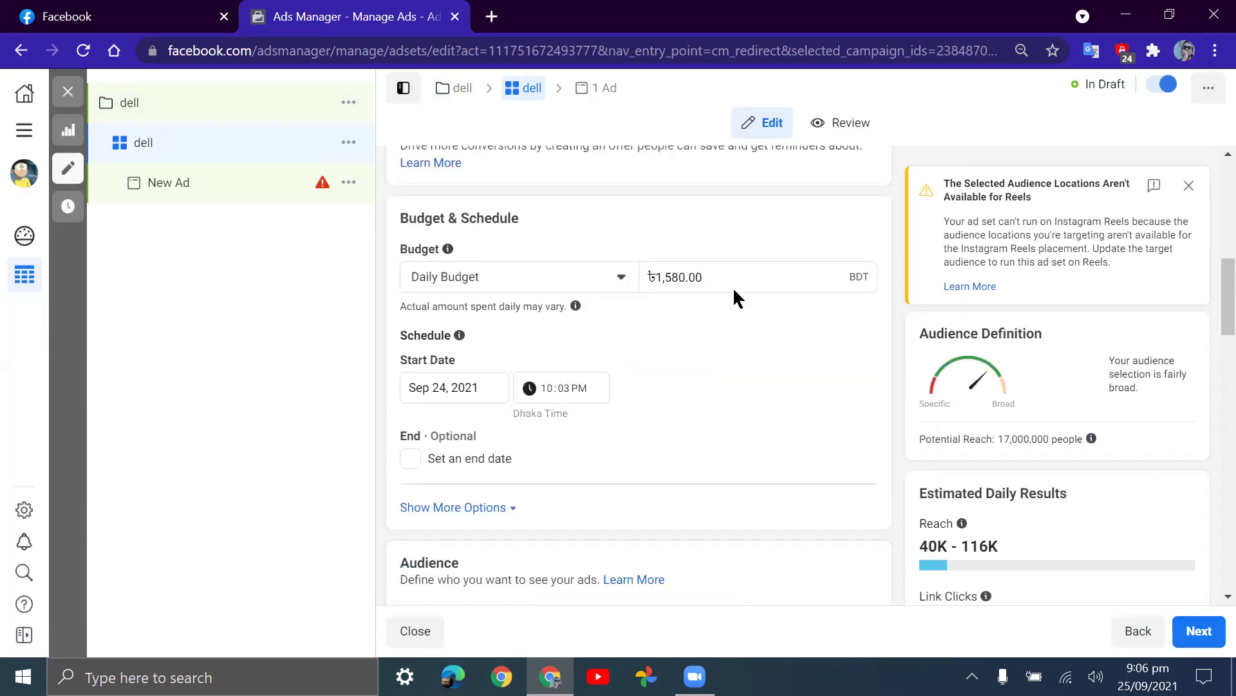
scroll(725, 332, down, 3)
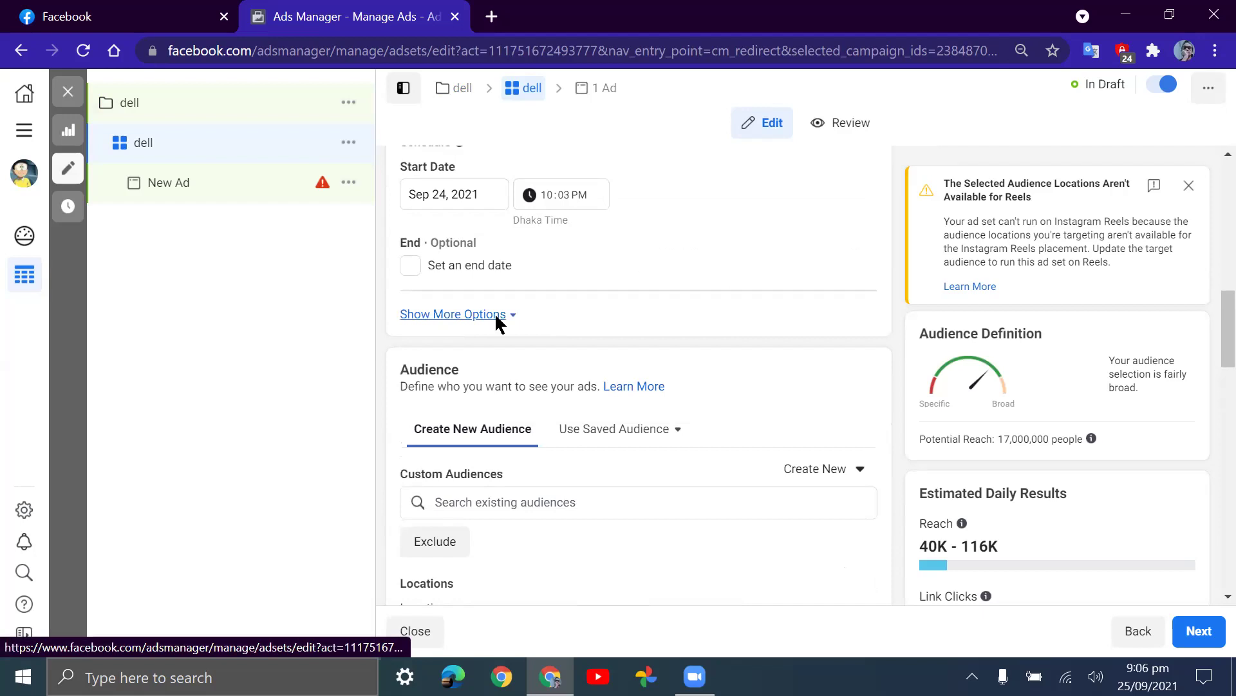
click(497, 316)
scroll(576, 297, down, 5)
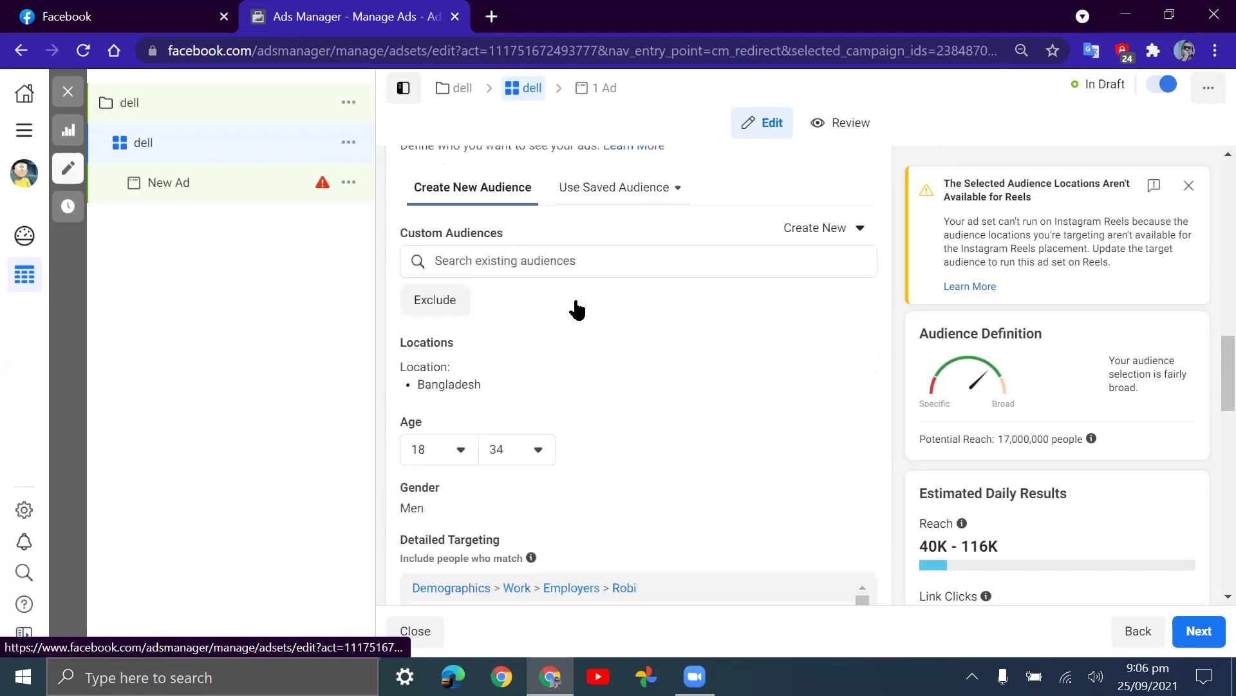
scroll(593, 202, down, 2)
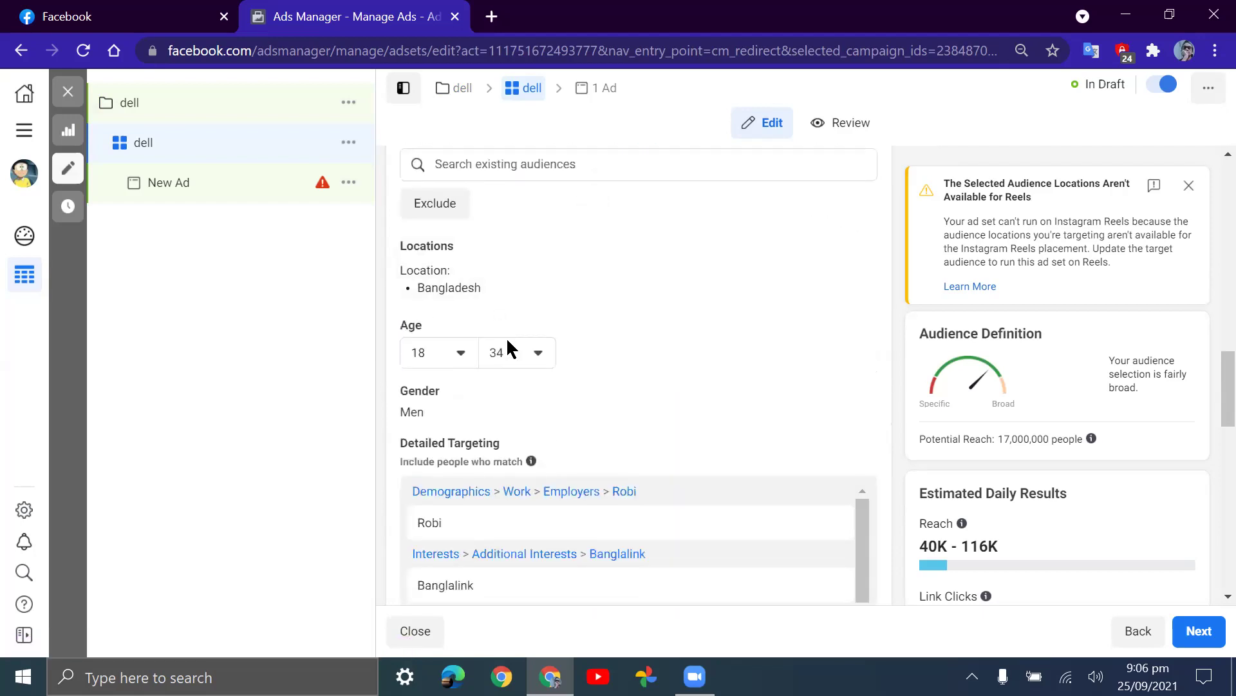
scroll(578, 325, up, 5)
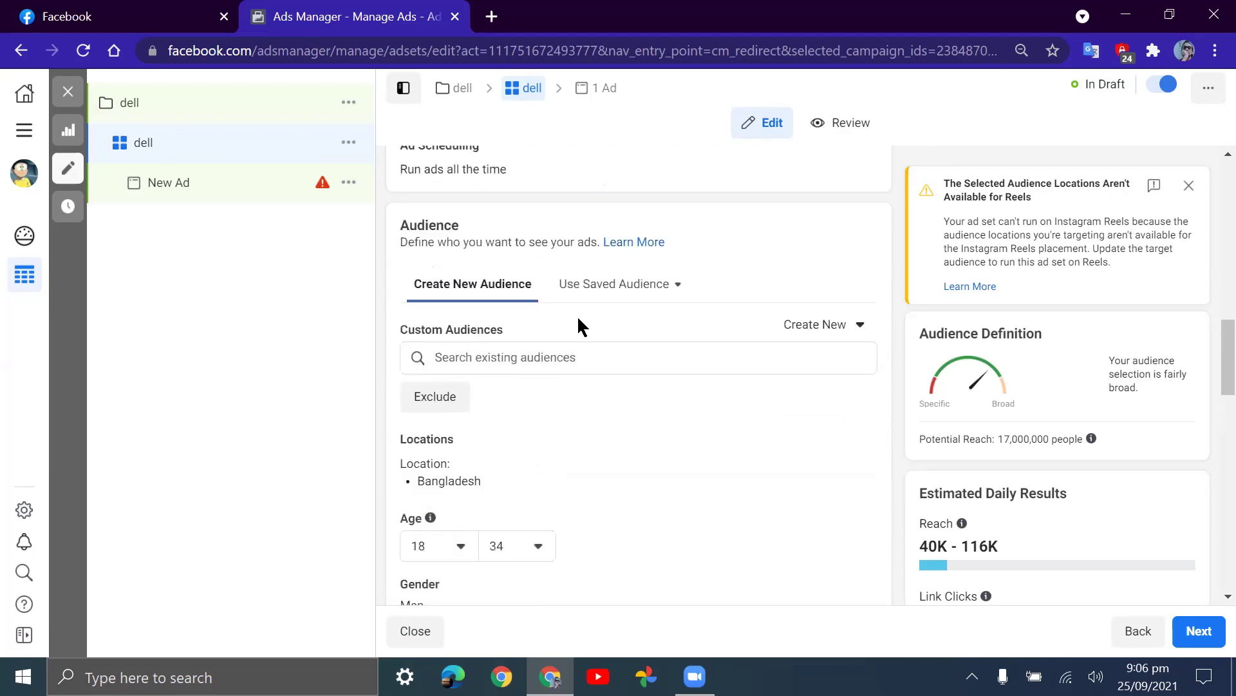
scroll(613, 347, down, 1)
scroll(614, 349, up, 6)
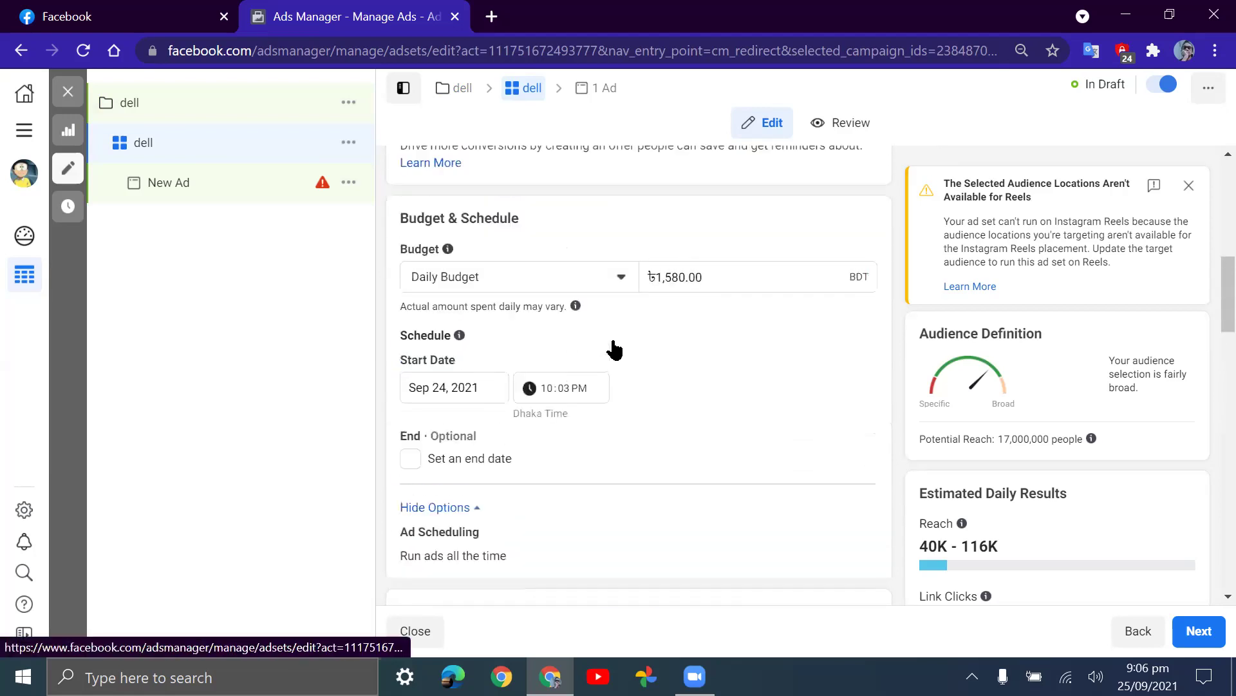
Check the budget type choices while keeping Daily Budget, and examine the audience's location, age, gender and detailed targeting
click(630, 275)
click(630, 280)
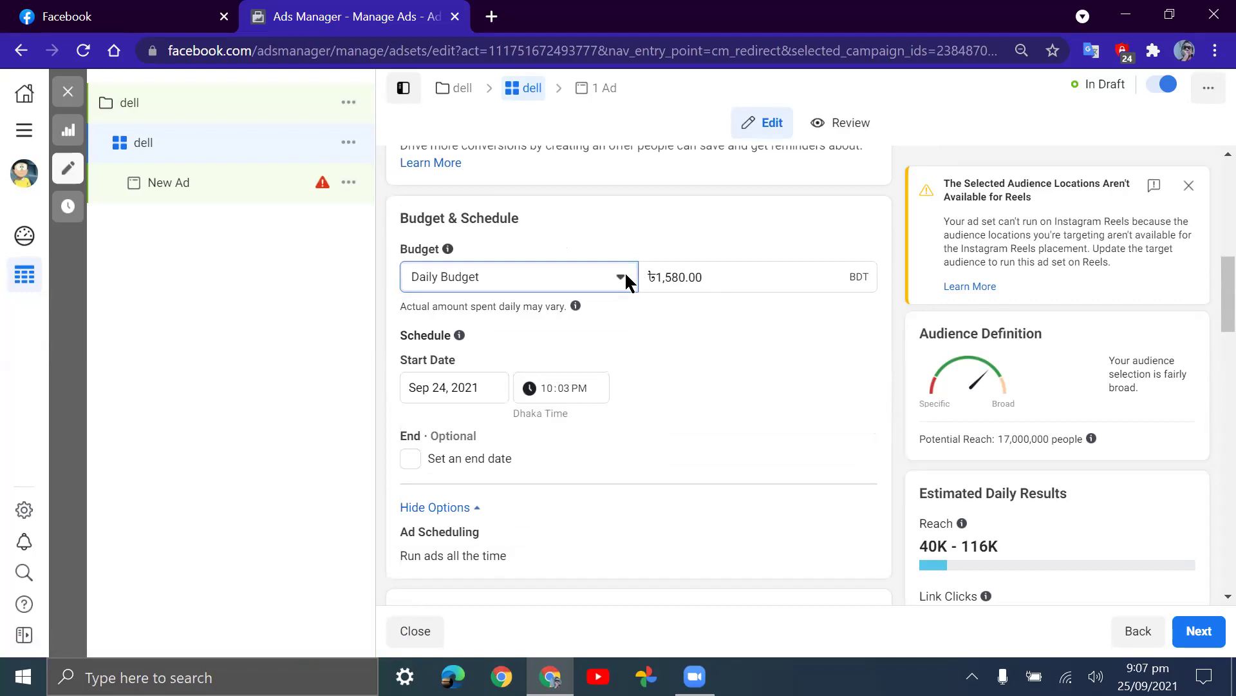
click(627, 279)
click(633, 286)
scroll(621, 293, down, 5)
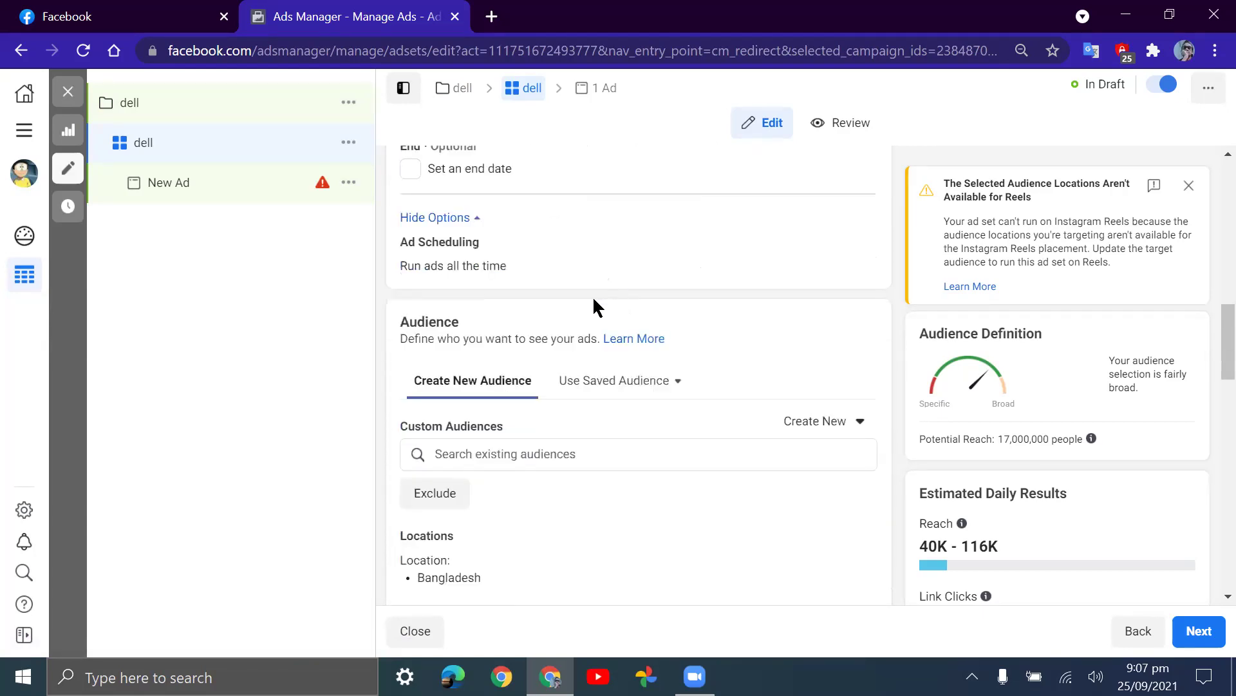
scroll(560, 322, down, 2)
scroll(464, 312, down, 3)
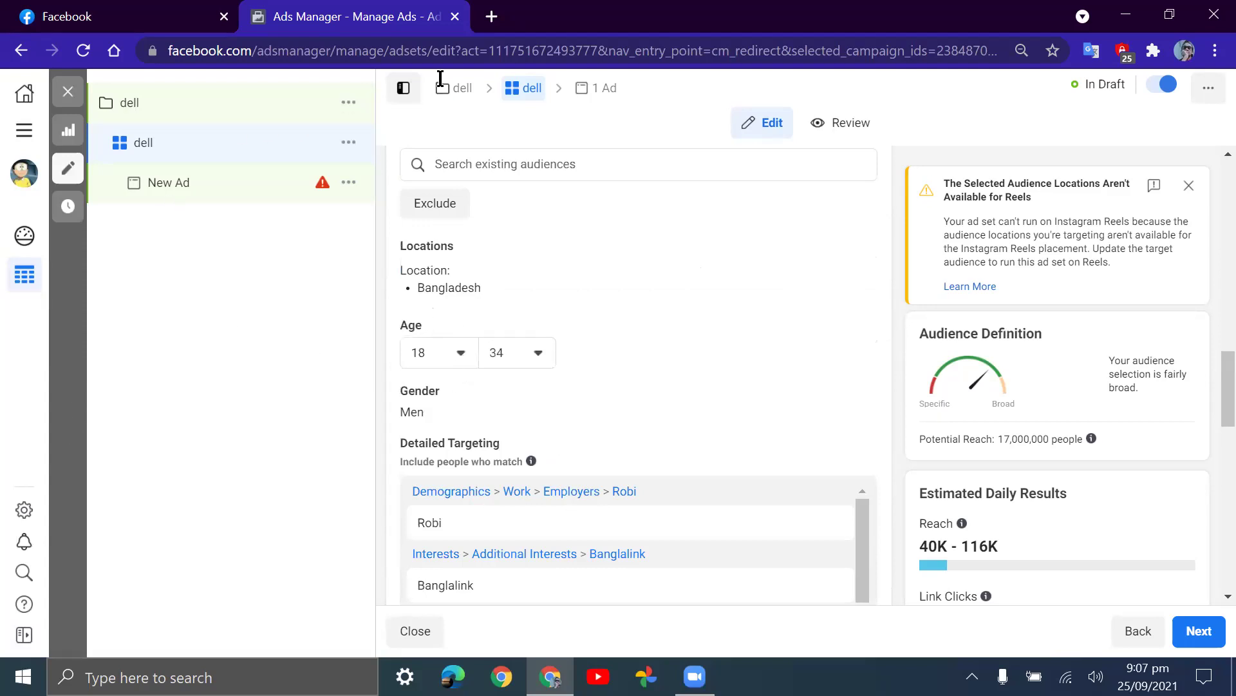
Open Facebook Business Suite at business.facebook.com in a new browser tab
click(493, 16)
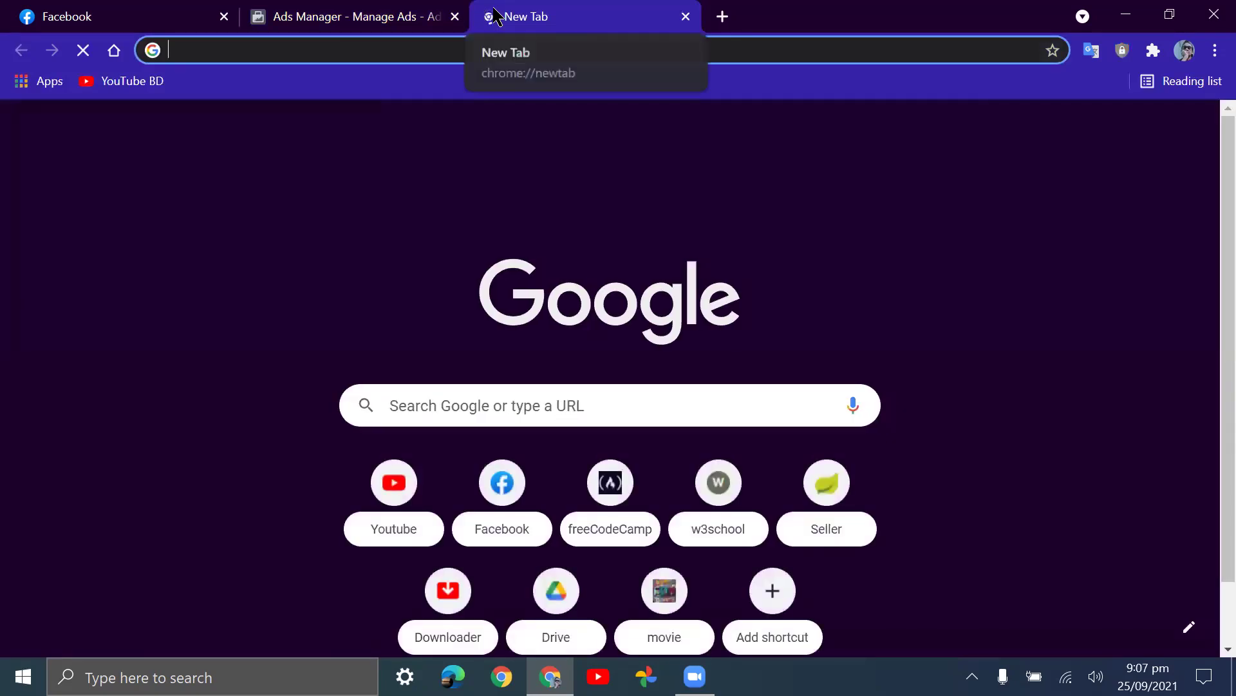
text(business.facebook.com)
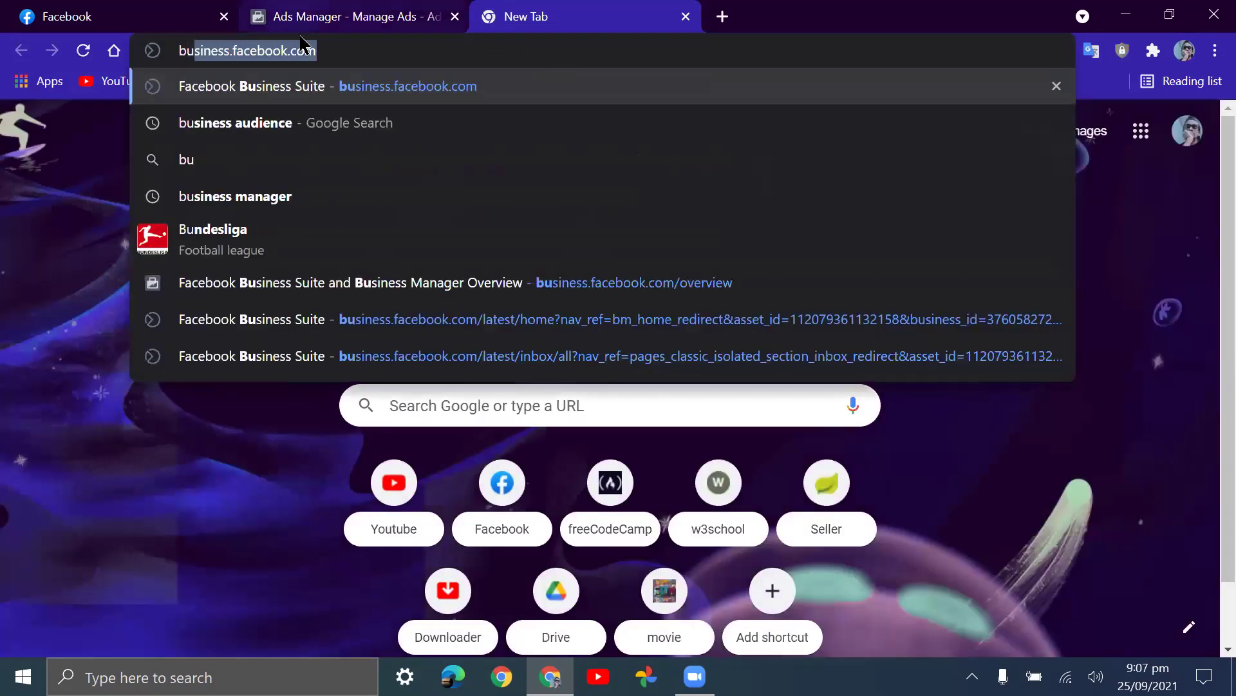
key(Return)
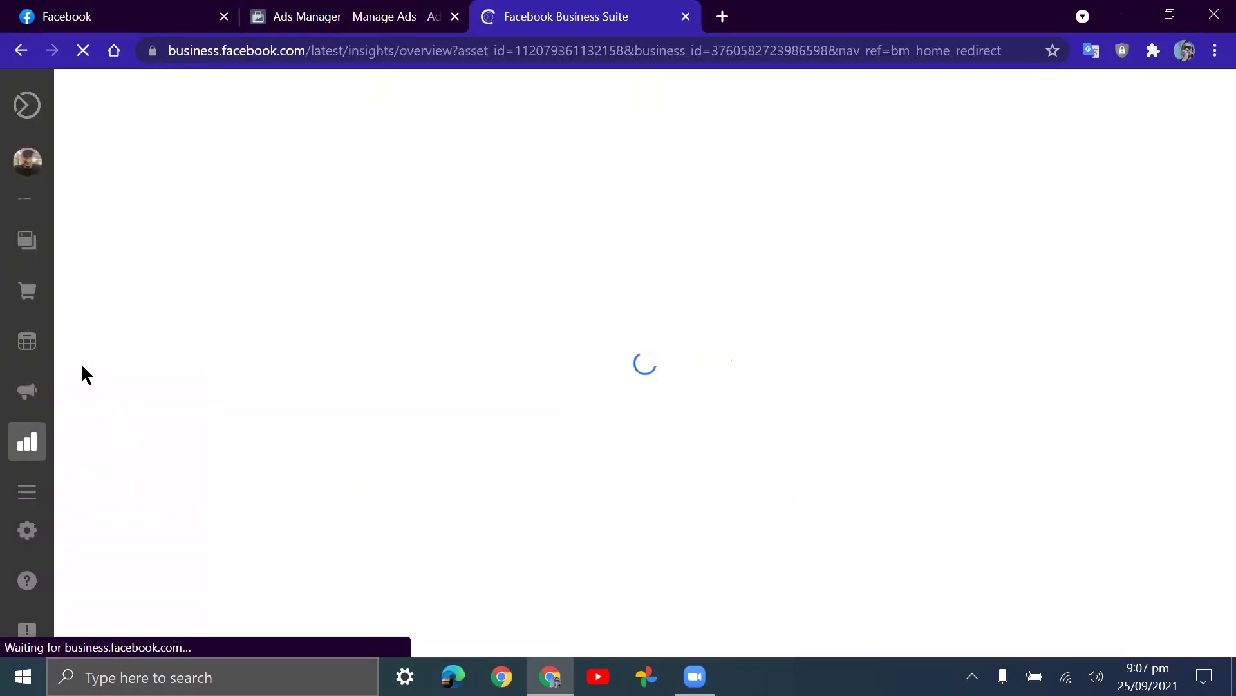
Open the audience insights of the page and show the potential audience
mouse_move(39, 483)
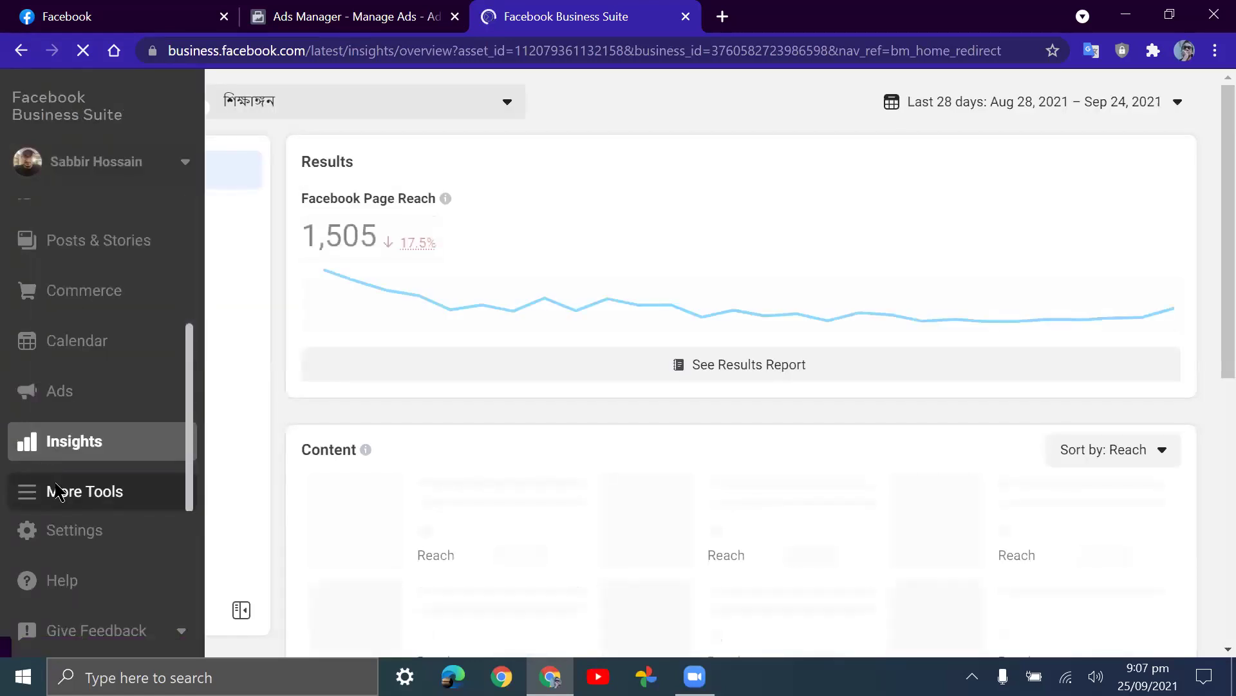
click(57, 491)
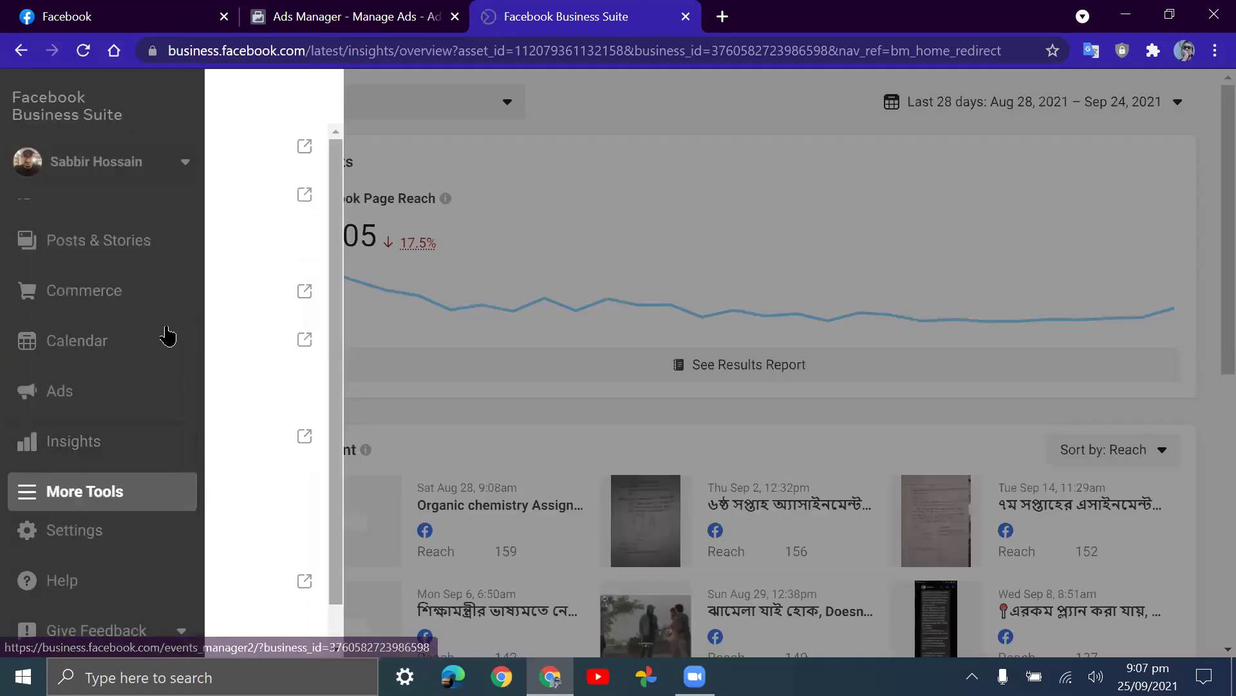
scroll(171, 323, down, 1)
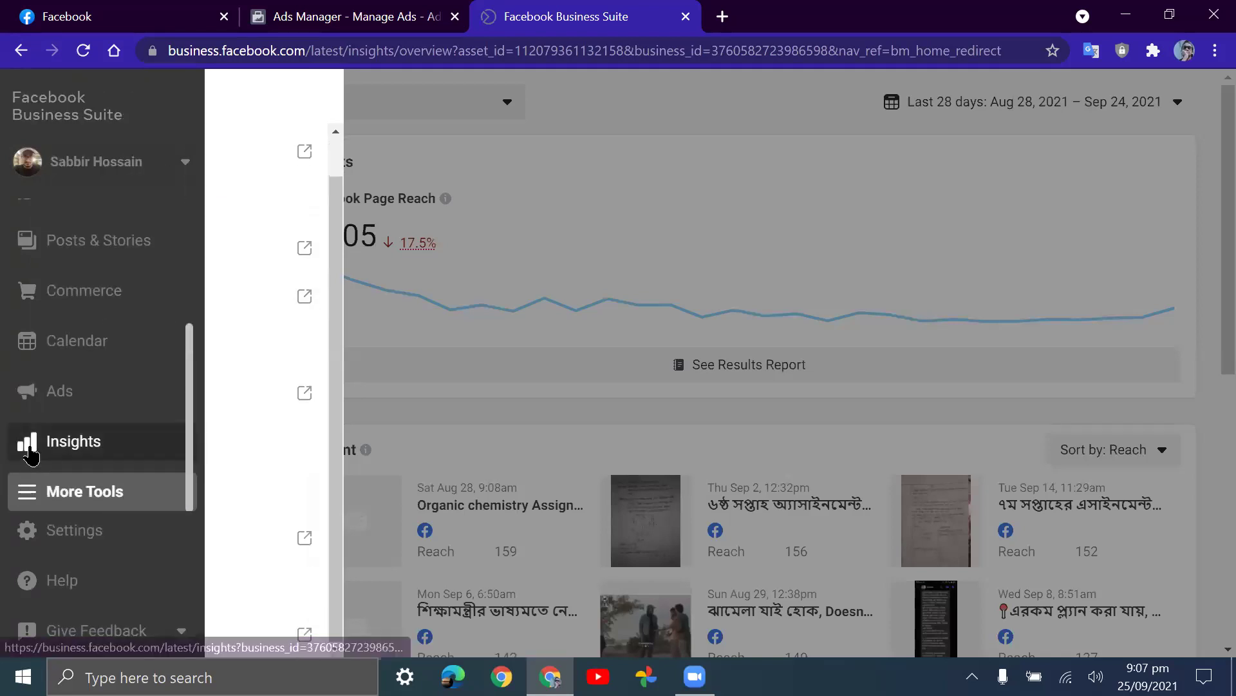
click(31, 444)
click(160, 297)
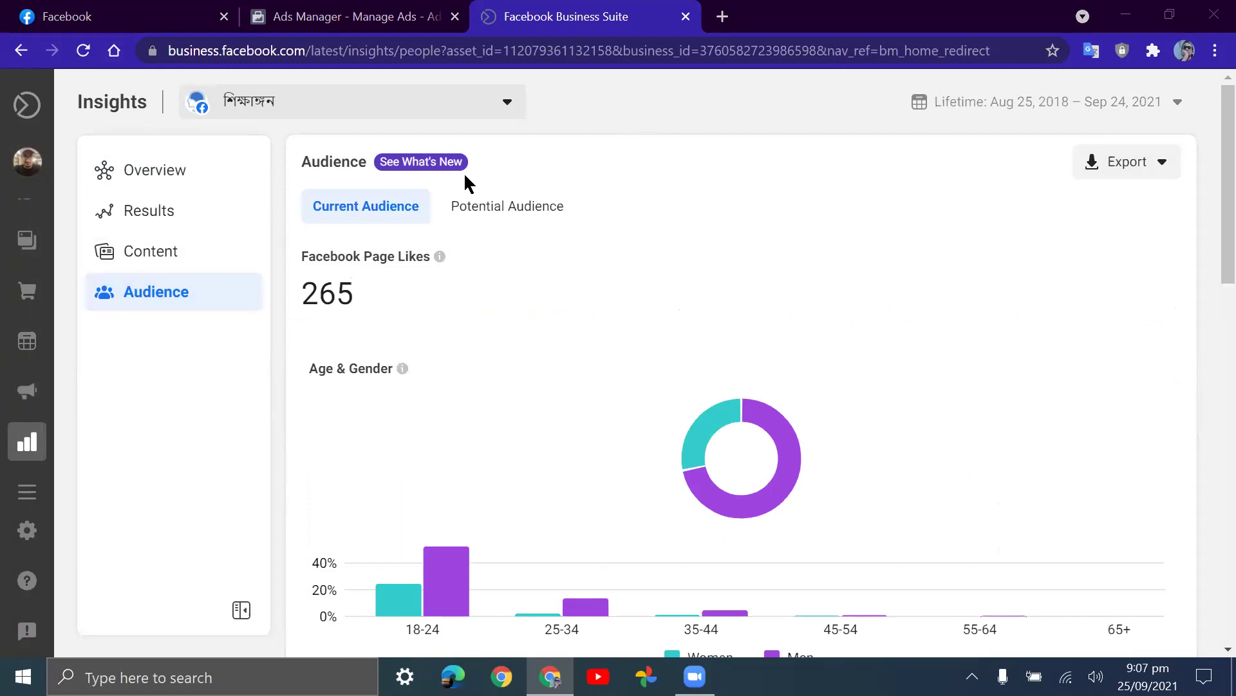
click(496, 213)
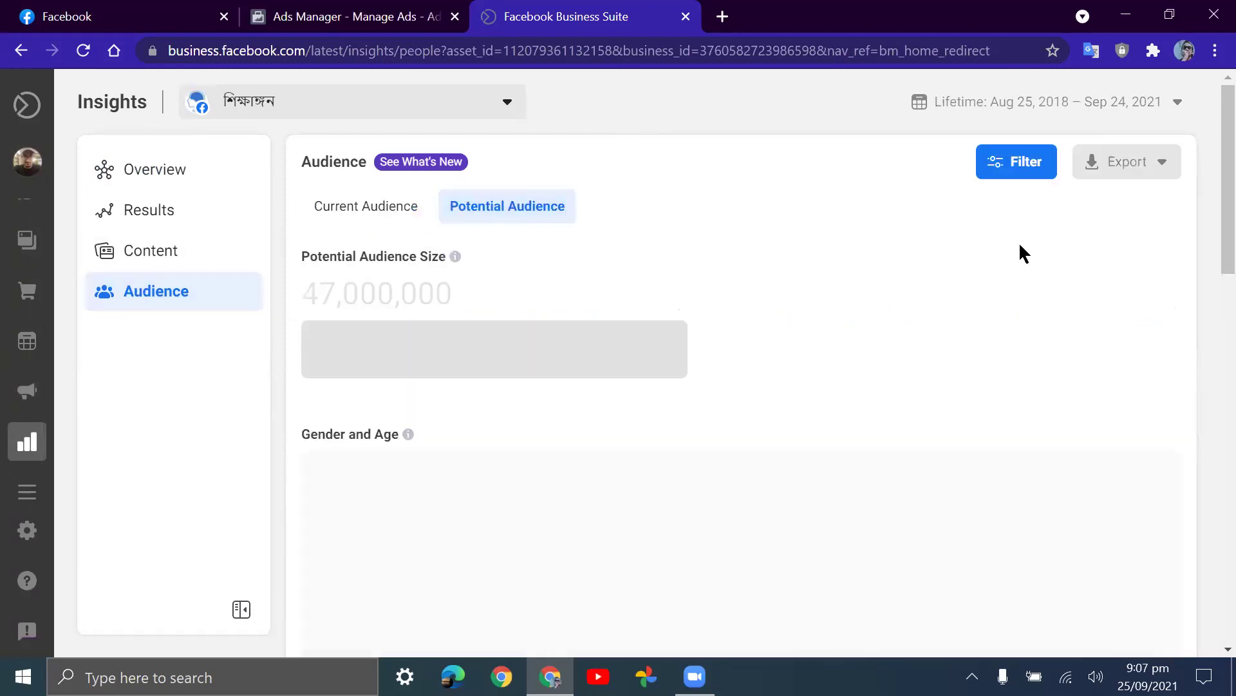
Filter the potential audience by location, choosing the country Bangladesh
click(1041, 169)
click(1056, 318)
text(b)
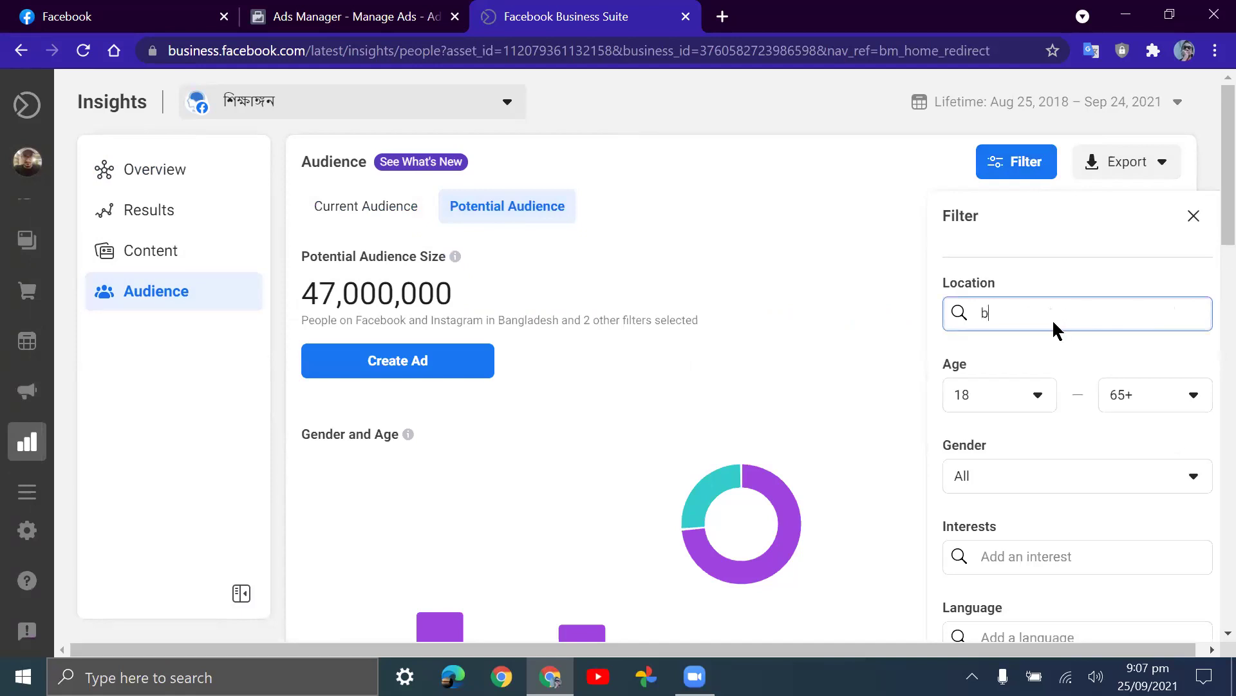
text(angladesh)
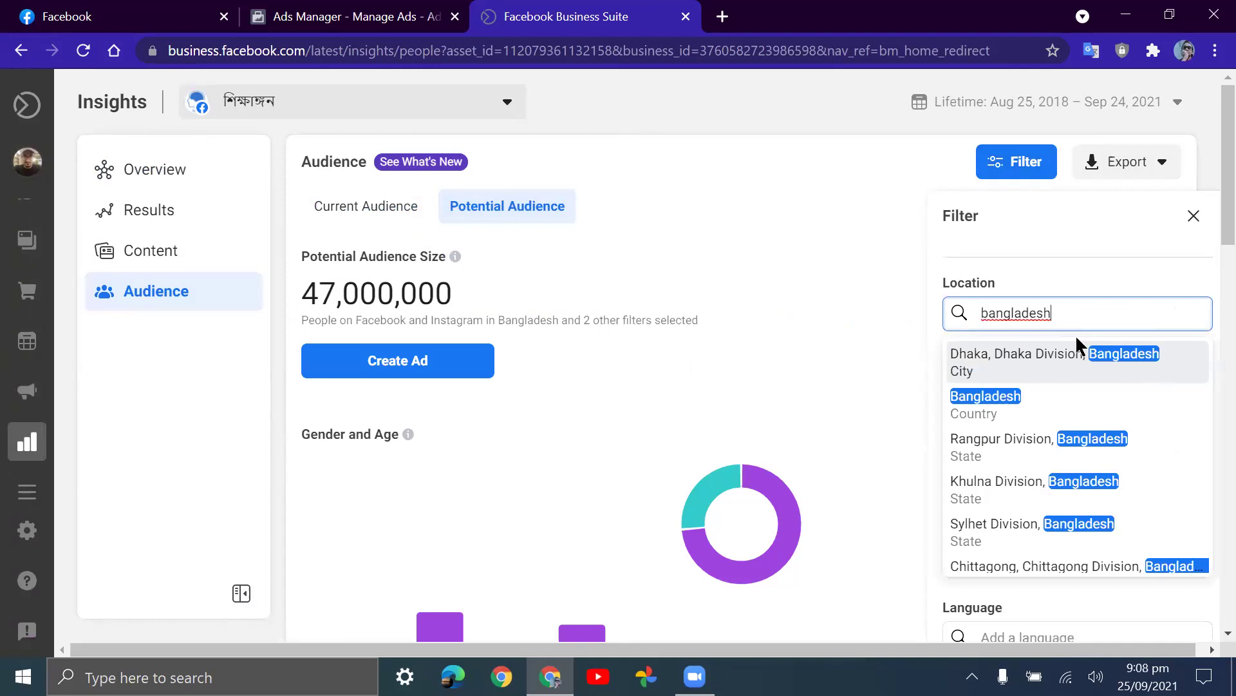
click(1072, 413)
scroll(1131, 334, down, 1)
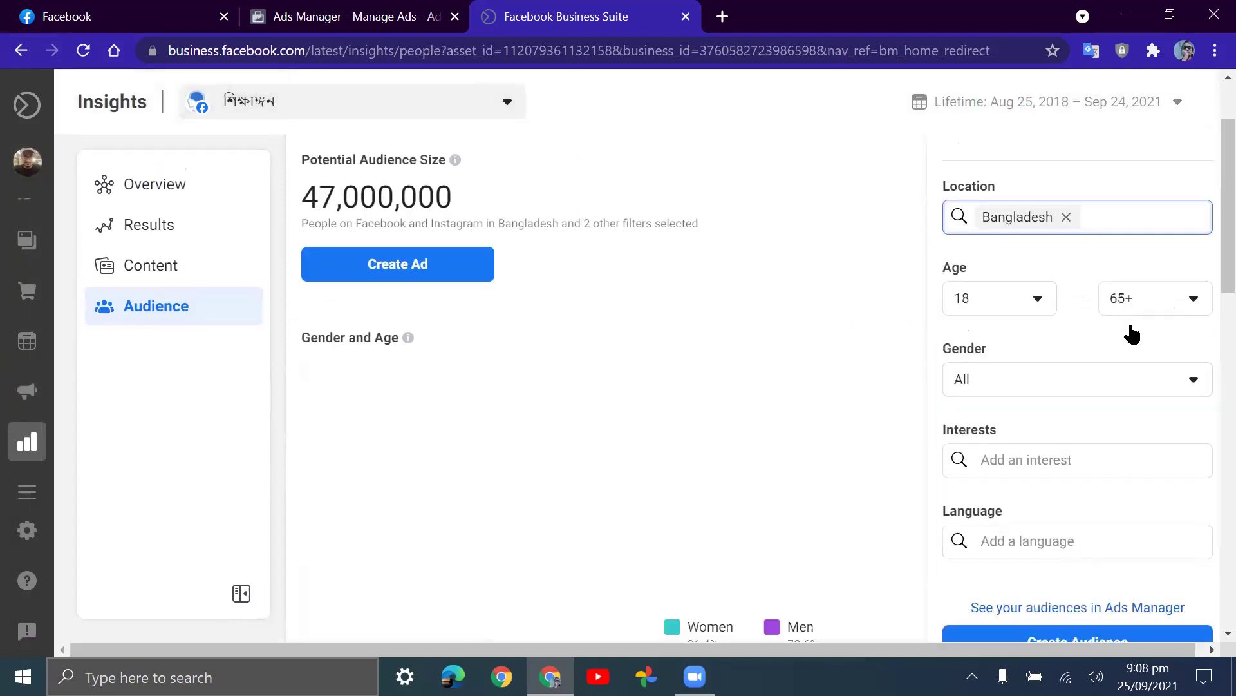
Search the audience filter's interests for dell laptop and close the filter
scroll(1100, 378, down, 1)
click(1097, 375)
text(dell laptop)
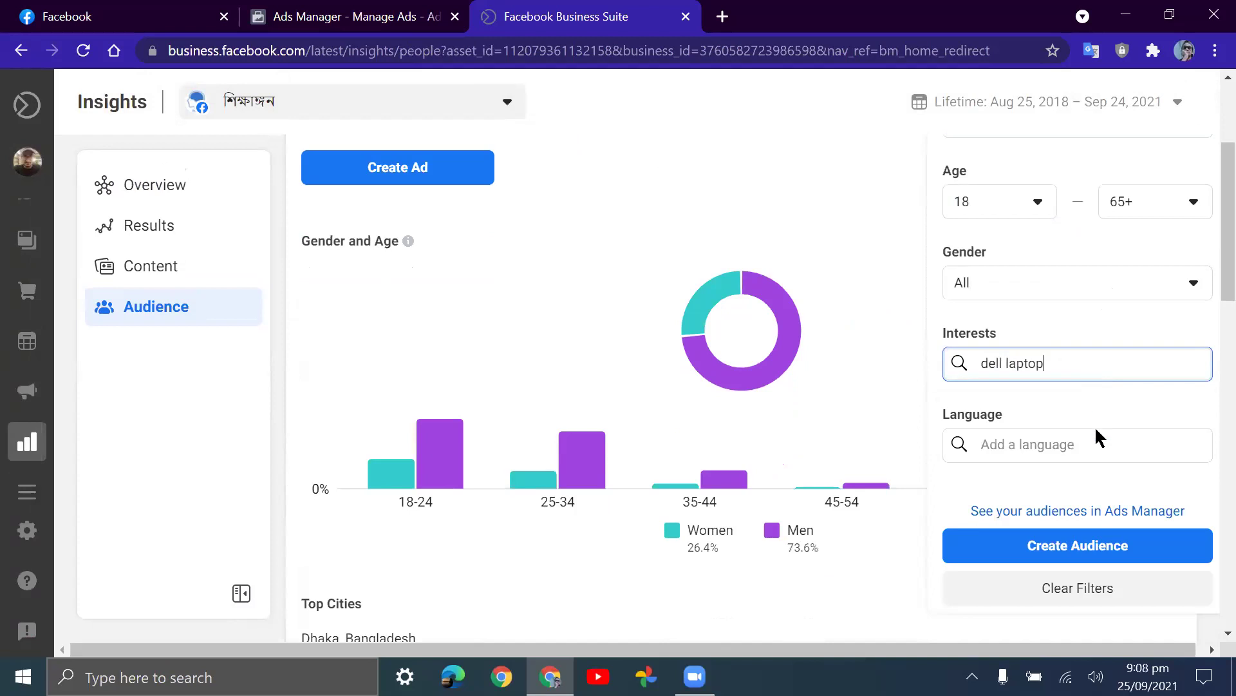
click(814, 216)
Examine the potential audience's gender and age breakdown and its top cities
scroll(731, 289, down, 1)
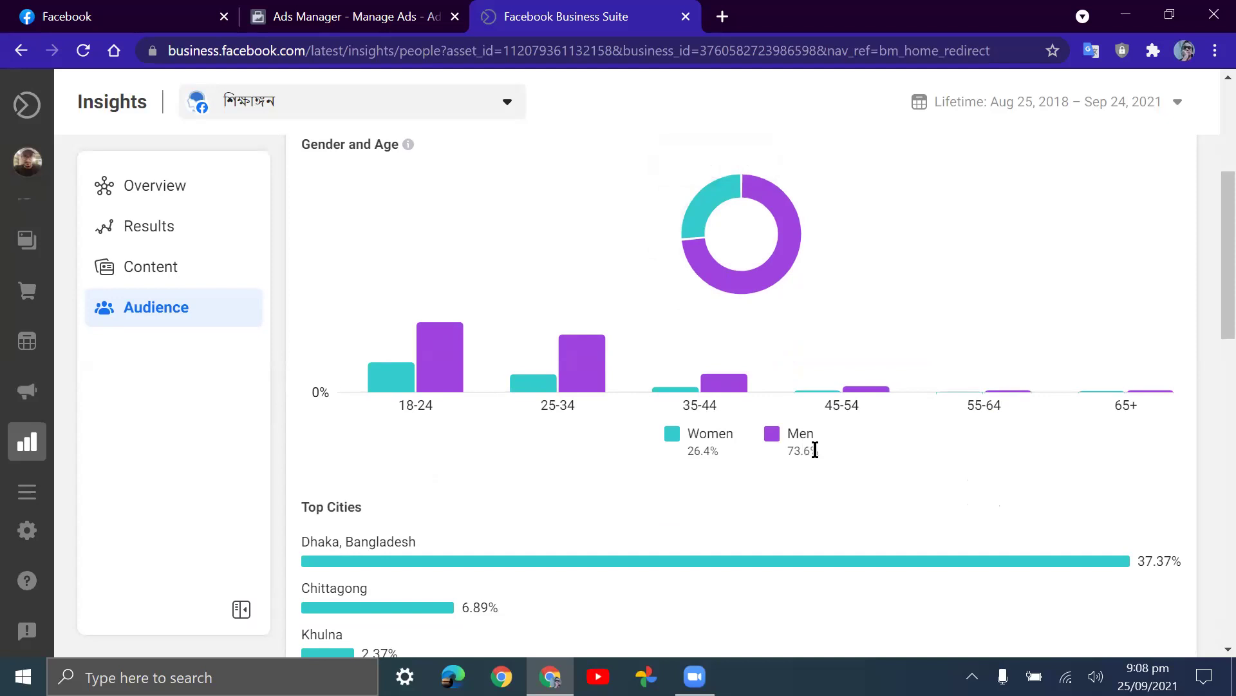
scroll(836, 384, down, 1)
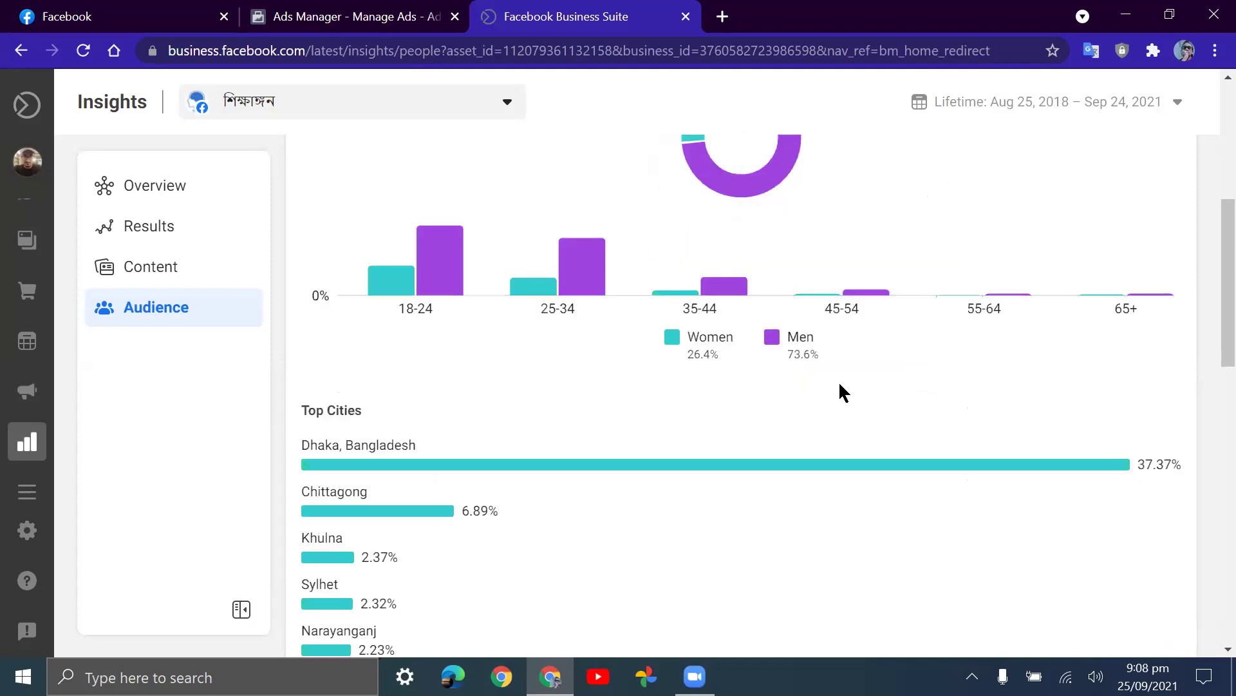
scroll(773, 380, down, 1)
scroll(869, 303, up, 4)
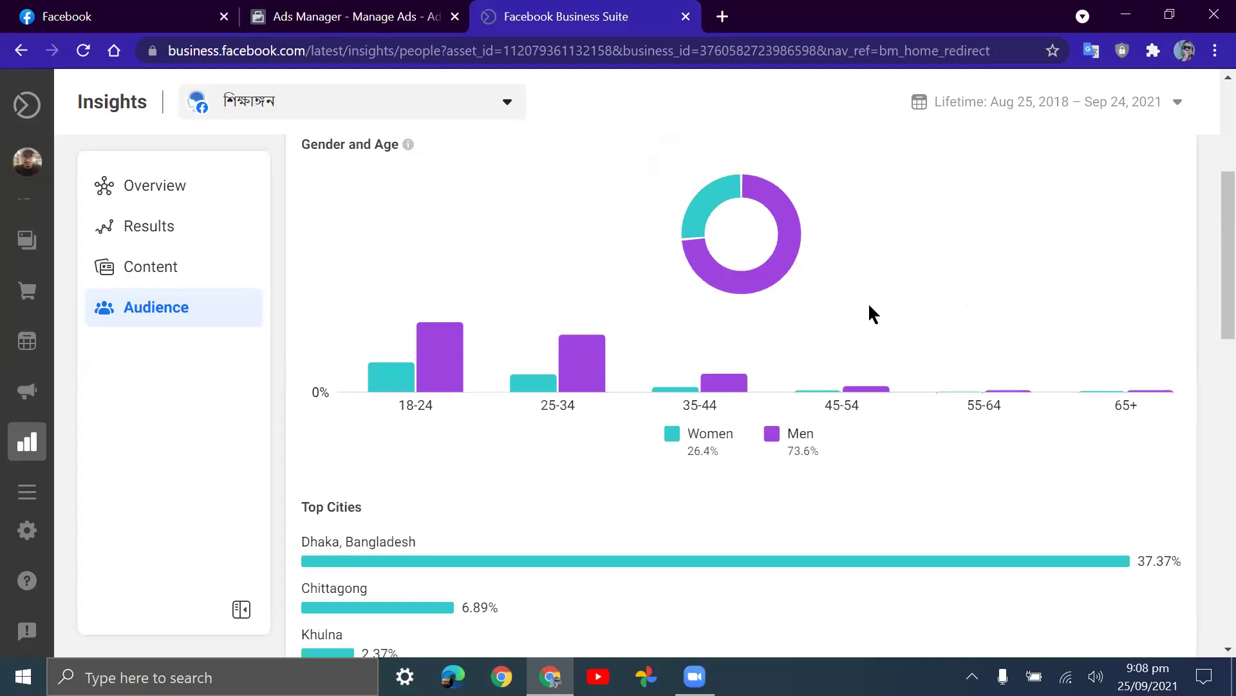
scroll(868, 303, down, 3)
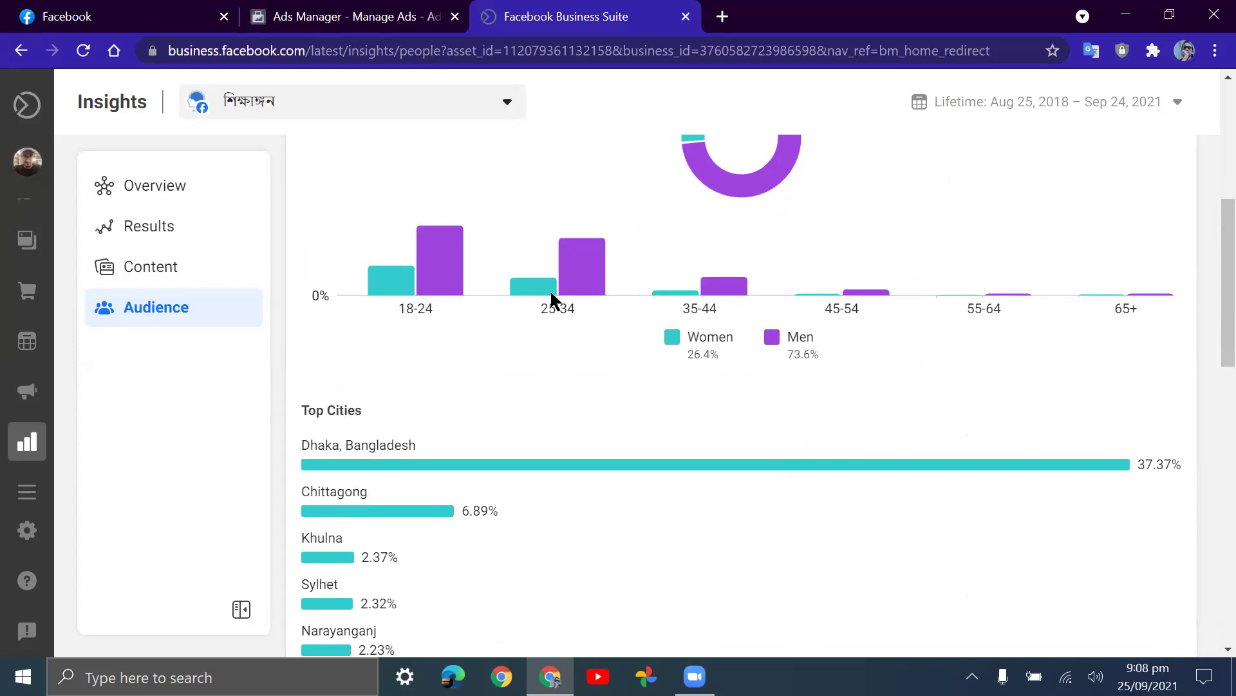
Compare the age, gender and detailed targeting of the ad set in Ads Manager with the potential audience insights
key(ctrl+shift+Tab)
mouse_move(508, 346)
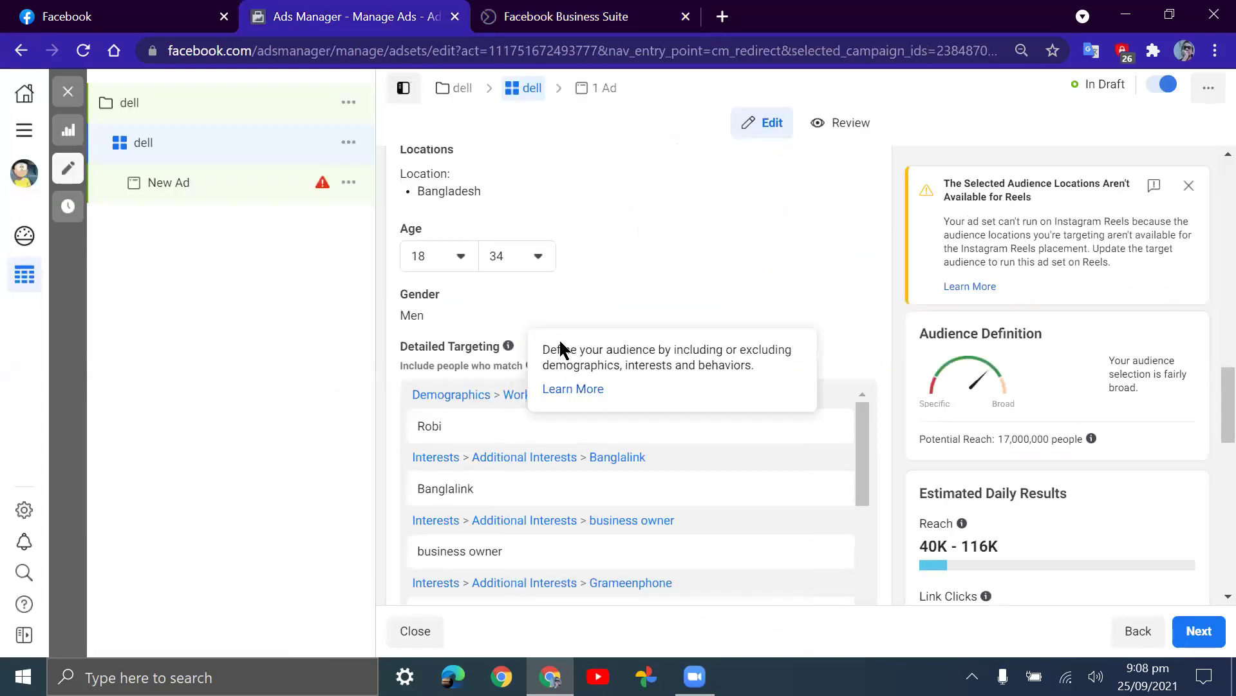
scroll(494, 327, down, 2)
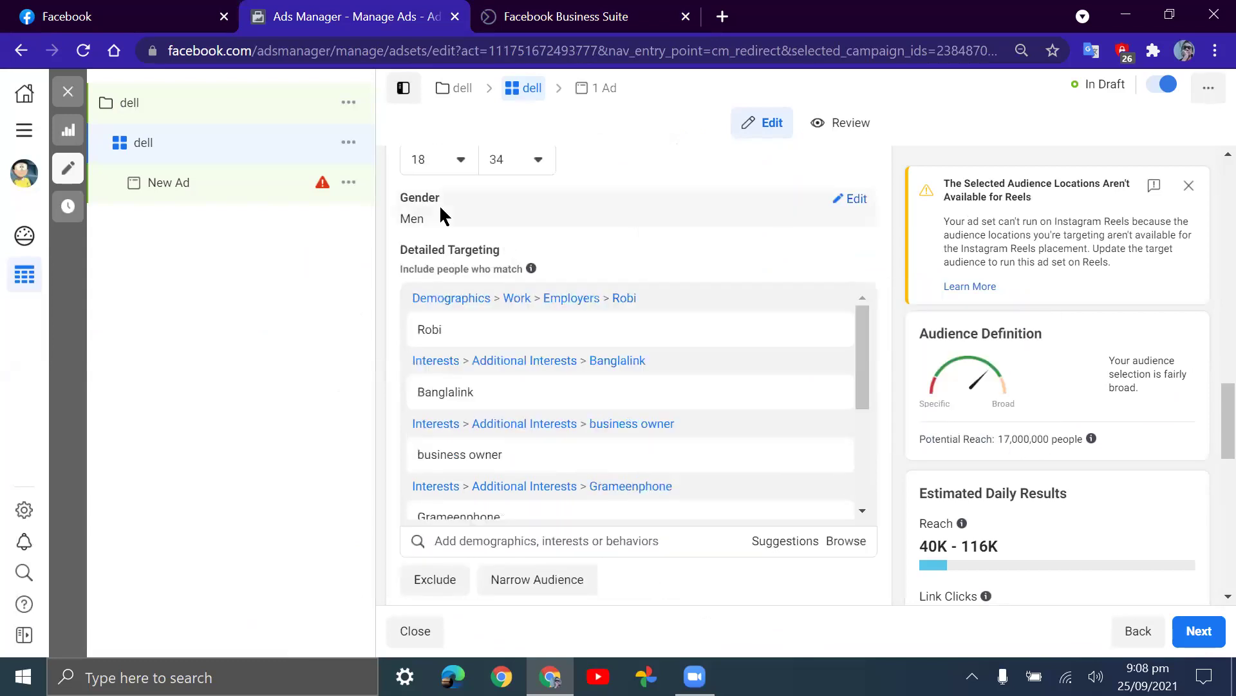
click(616, 5)
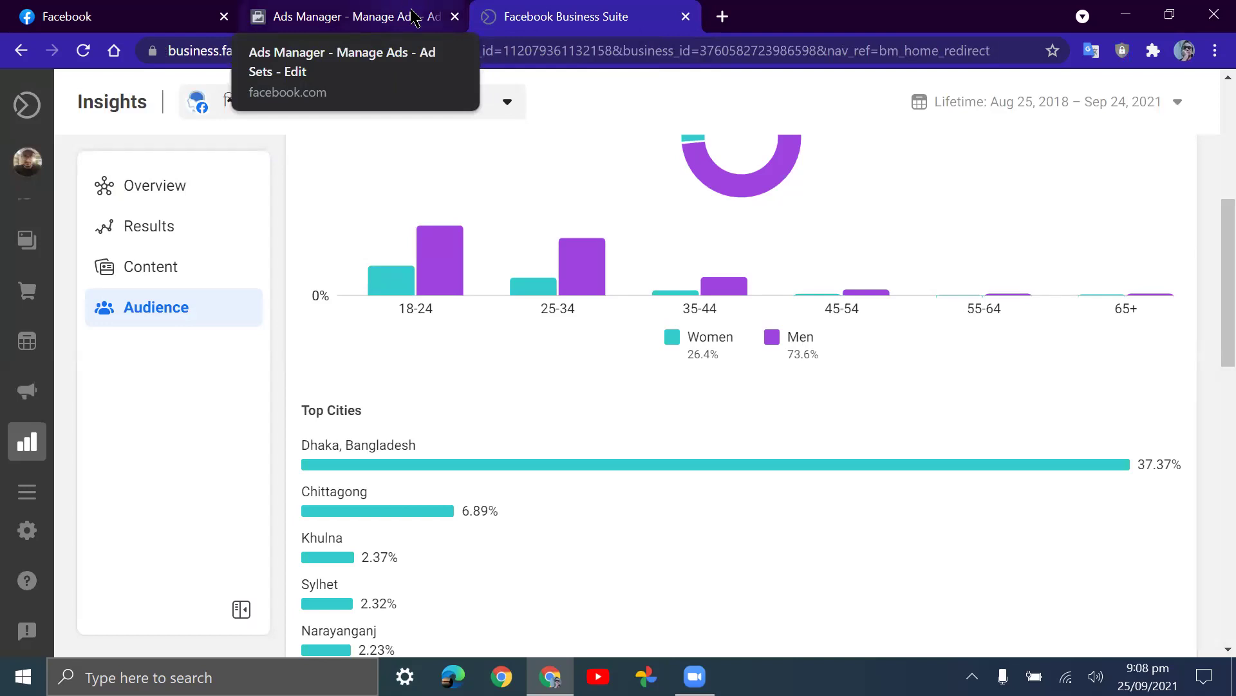
click(402, 96)
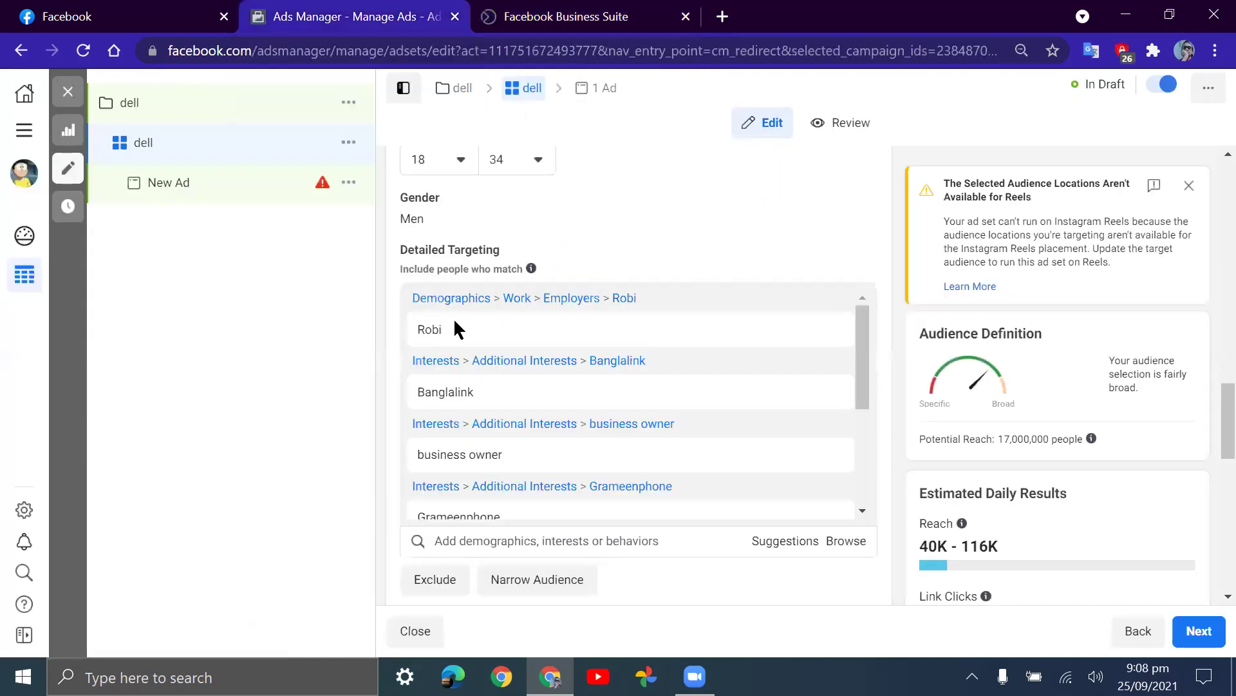
Switch to the Business Suite insights and examine the potential audience's top cities, top countries and top pages
click(555, 16)
scroll(582, 322, down, 2)
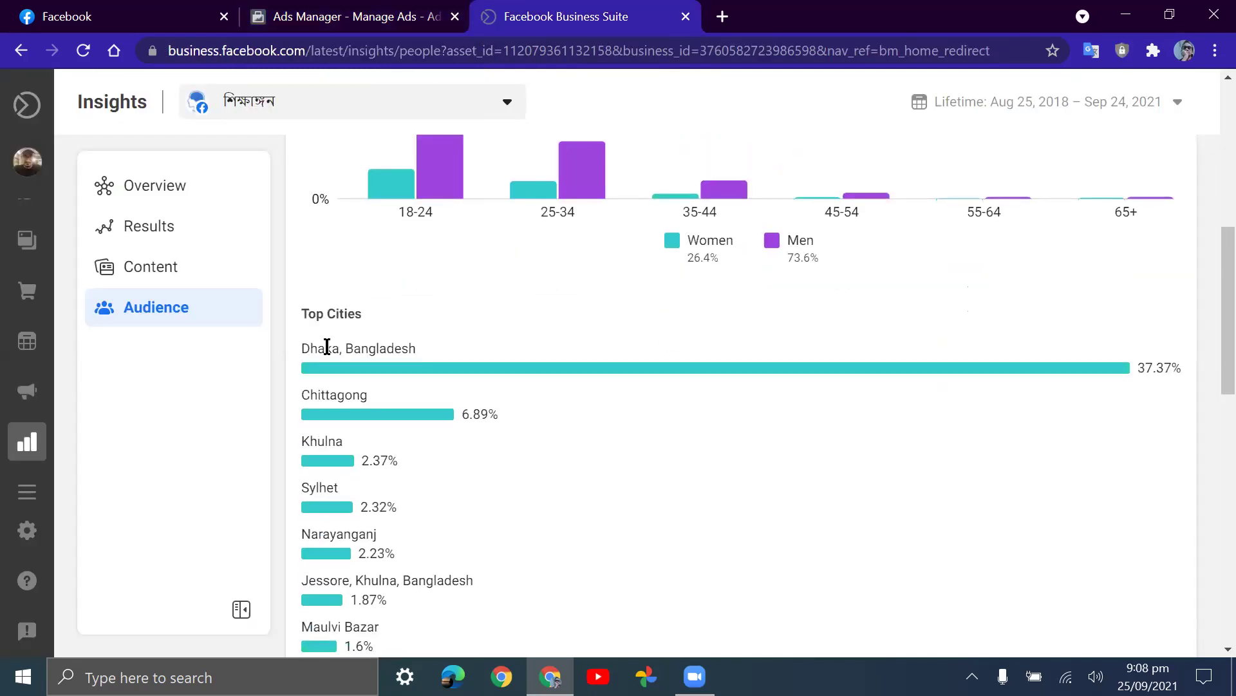
scroll(345, 376, down, 7)
scroll(345, 370, down, 5)
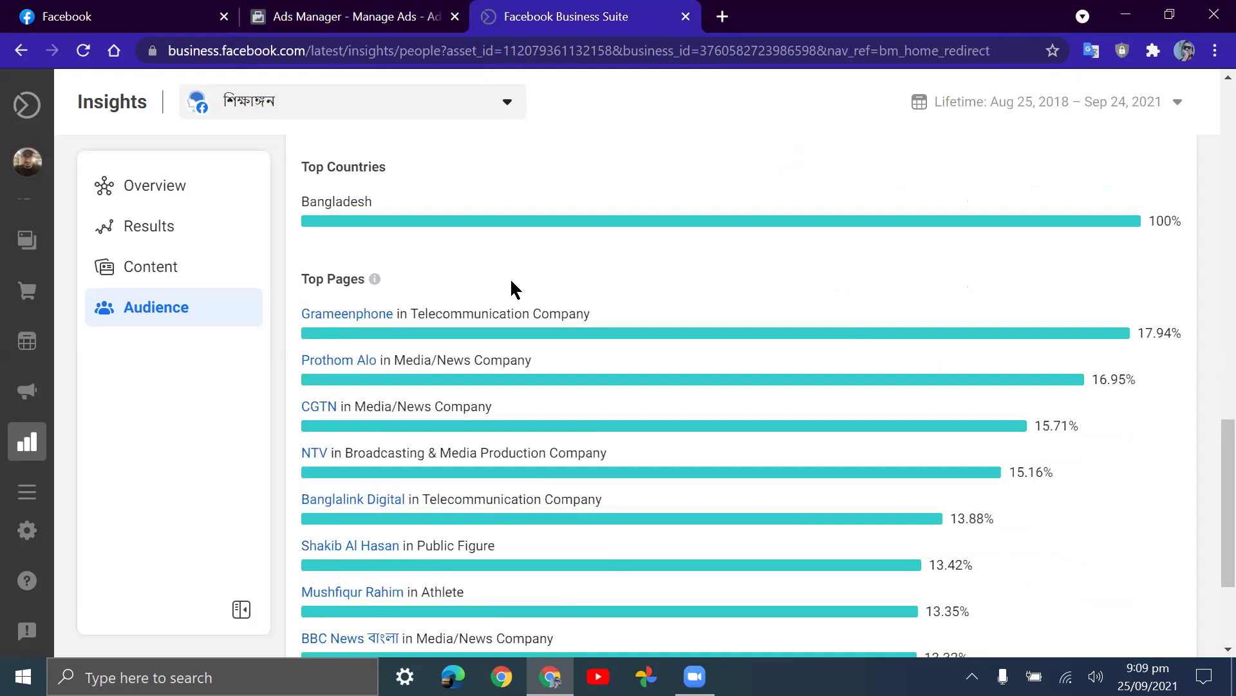
scroll(519, 296, down, 1)
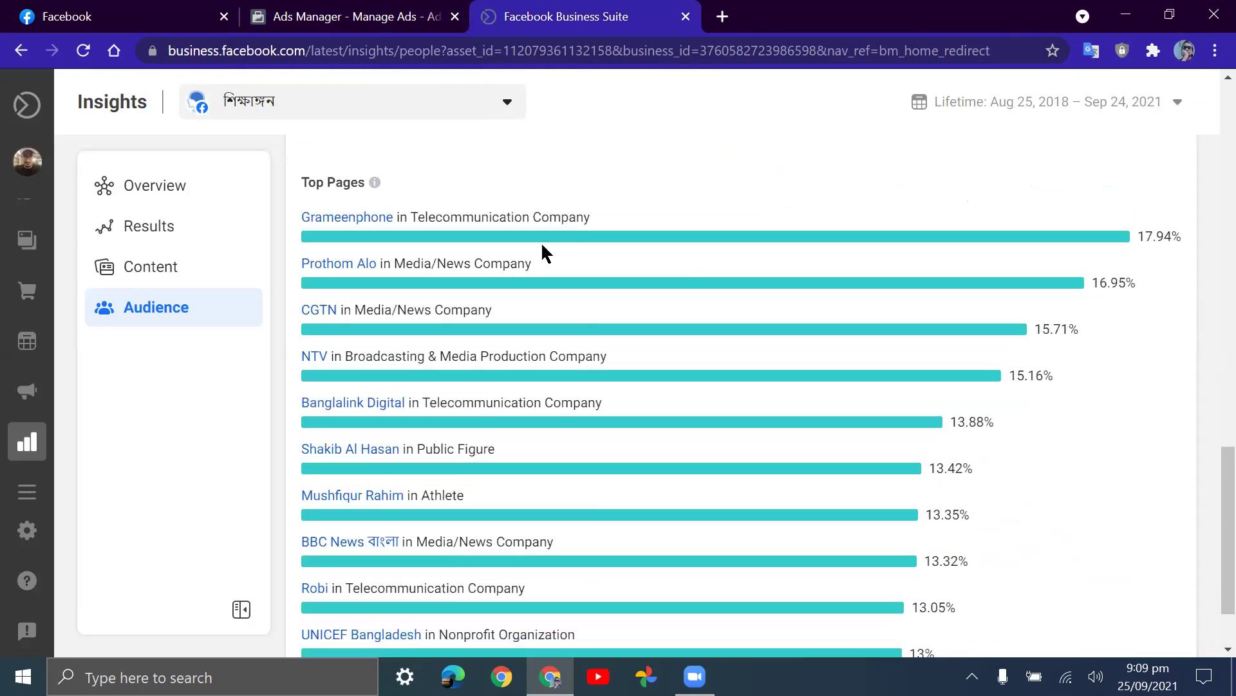
drag(584, 217, 450, 217)
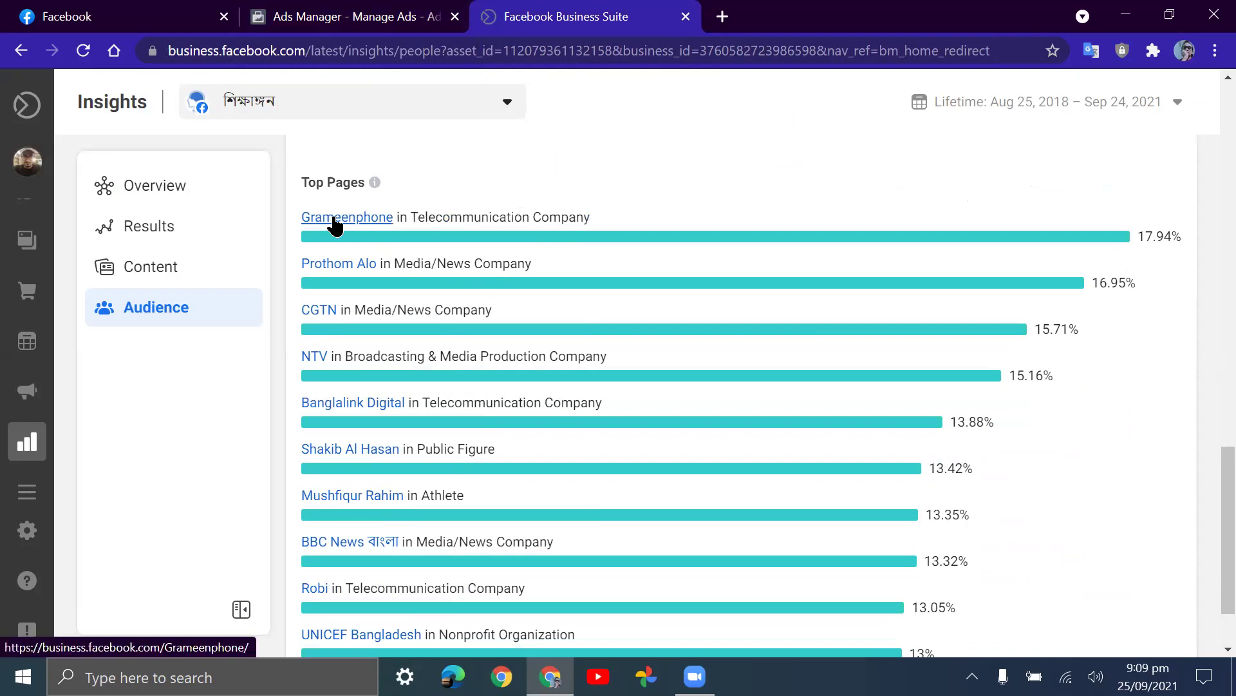
Return to Ads Manager and review the ad set's detailed targeting entries, placements, and optimization and delivery settings
click(339, 17)
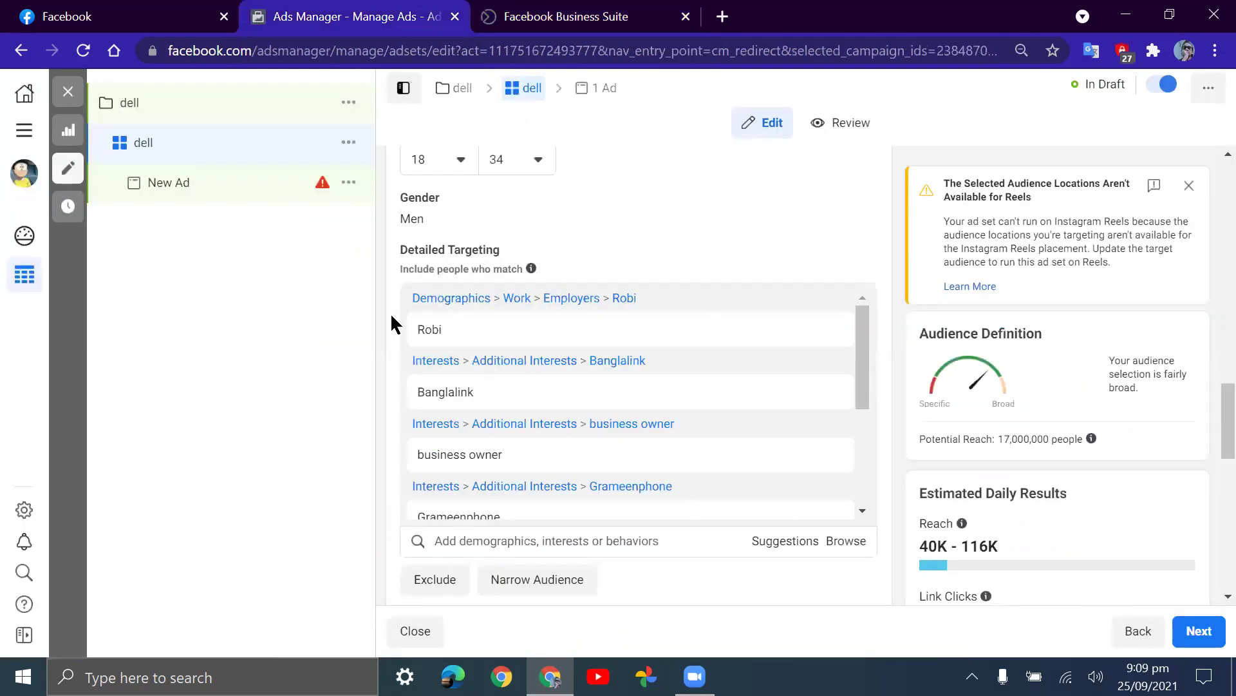
scroll(473, 364, down, 2)
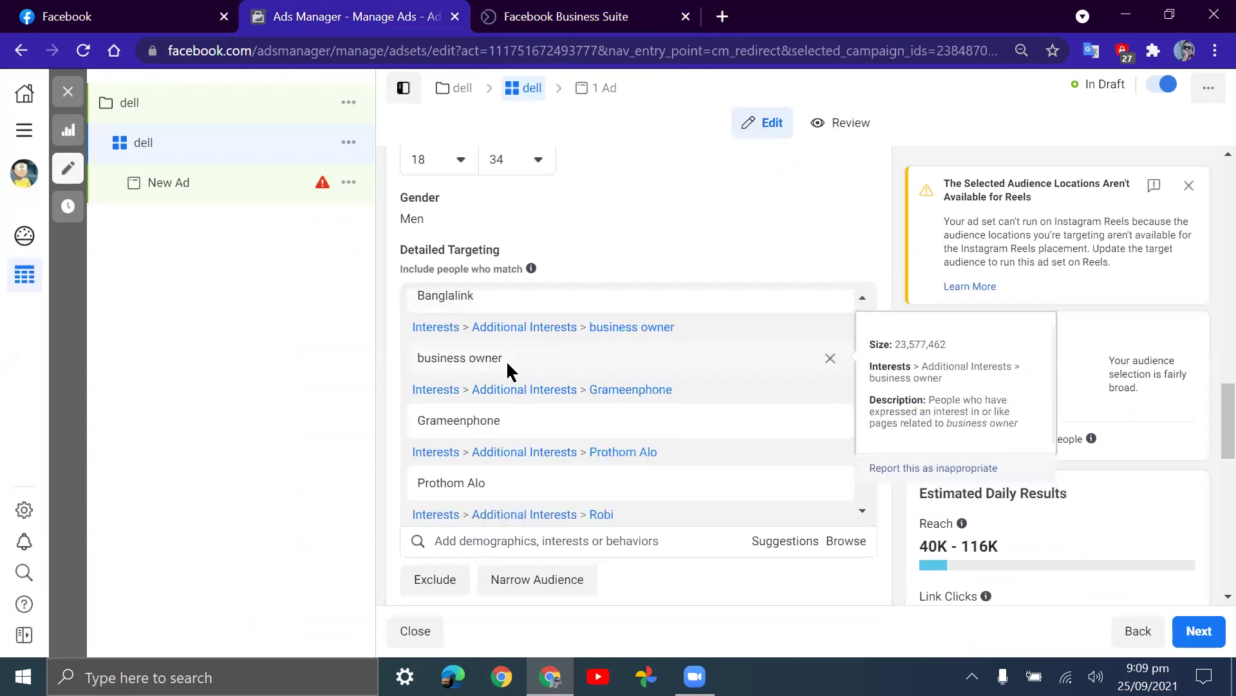
scroll(511, 454, down, 2)
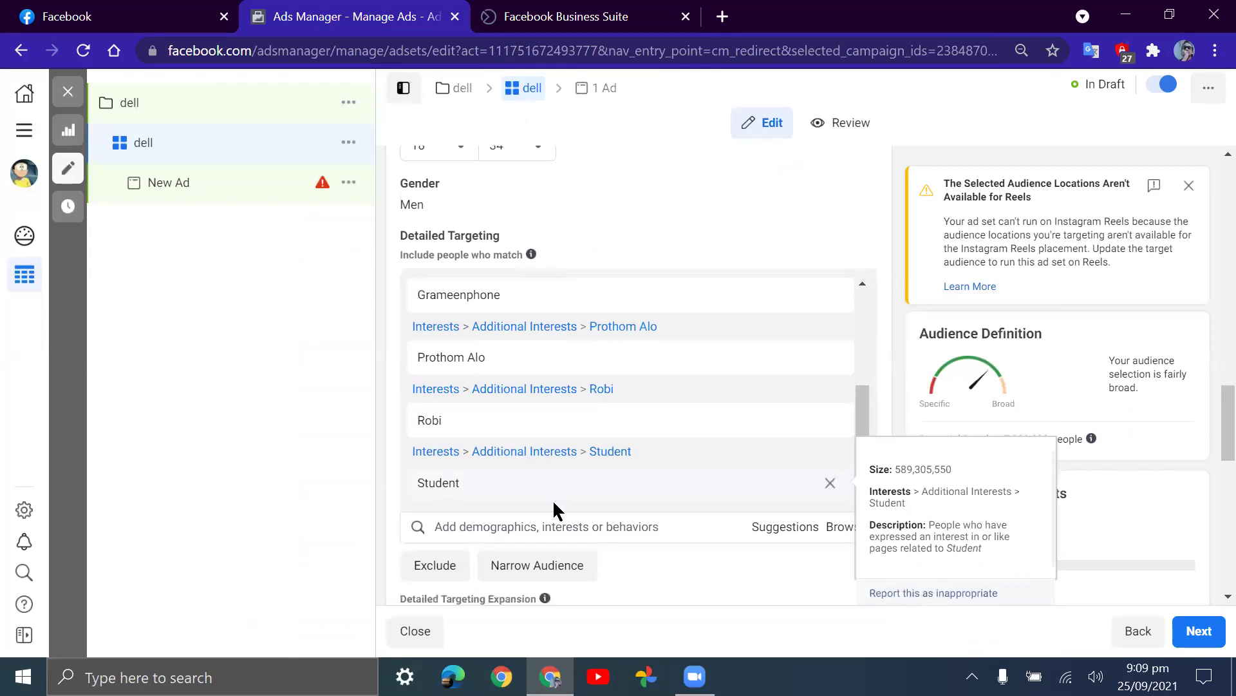
scroll(553, 500, down, 4)
scroll(603, 386, down, 2)
scroll(602, 386, down, 2)
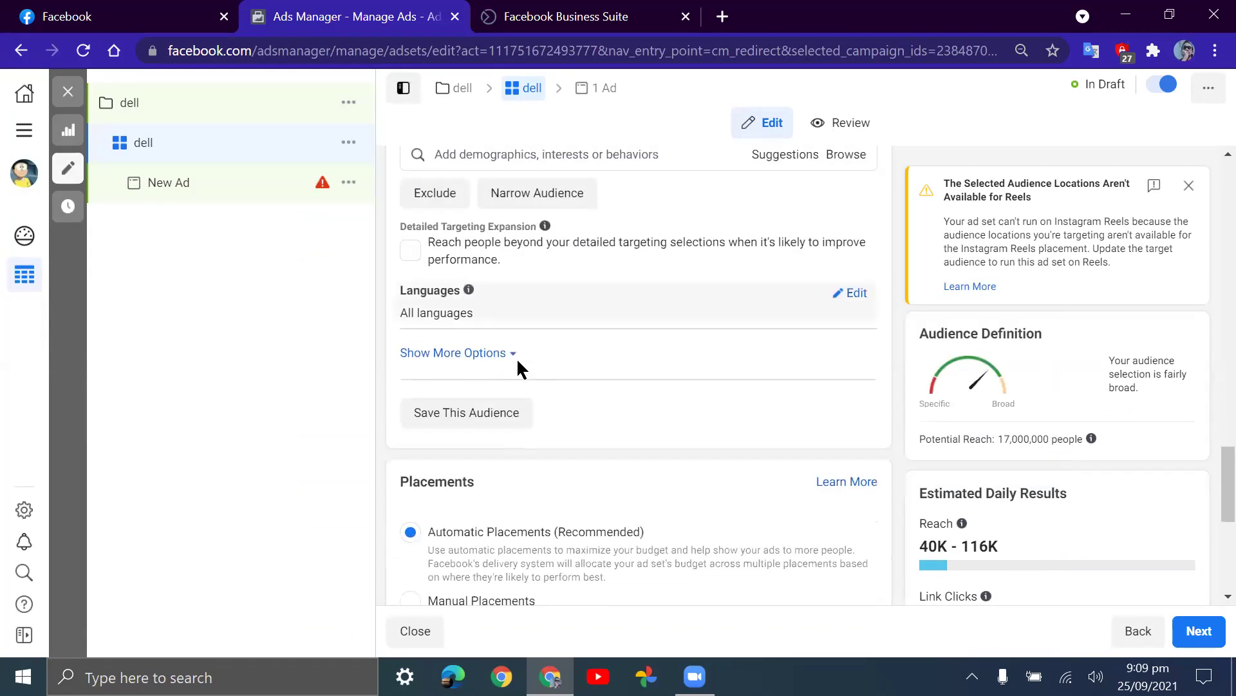
scroll(489, 367, down, 8)
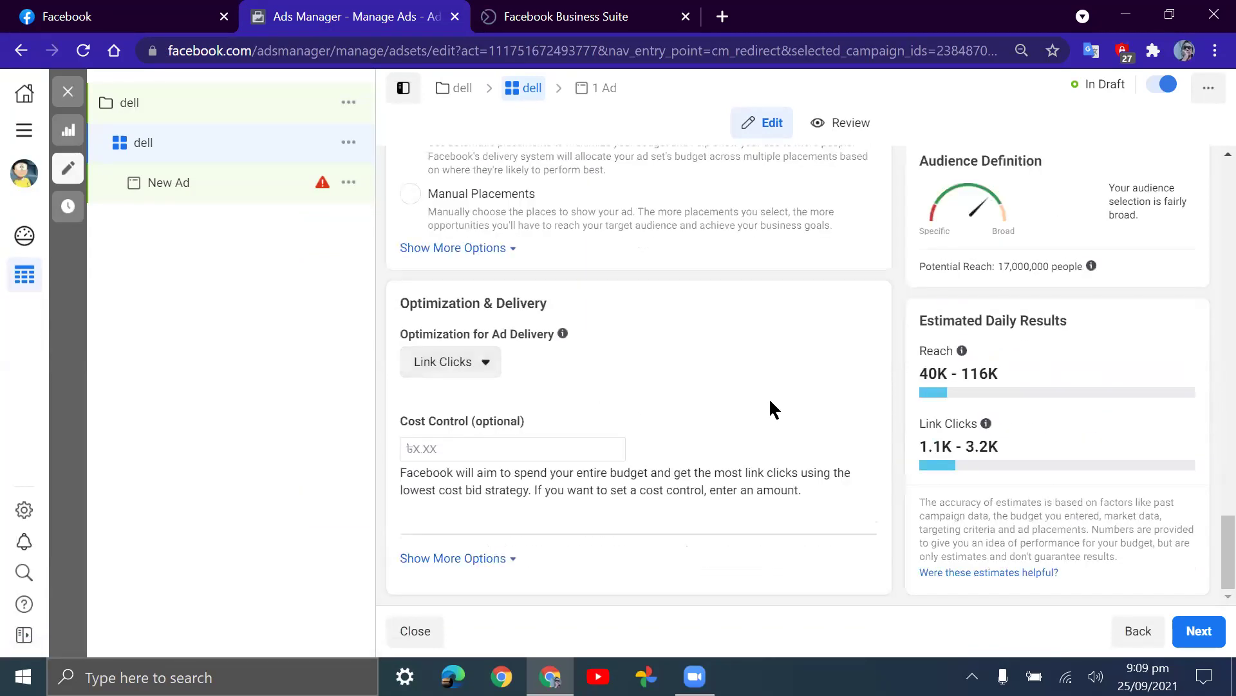
scroll(798, 421, up, 6)
scroll(797, 420, up, 6)
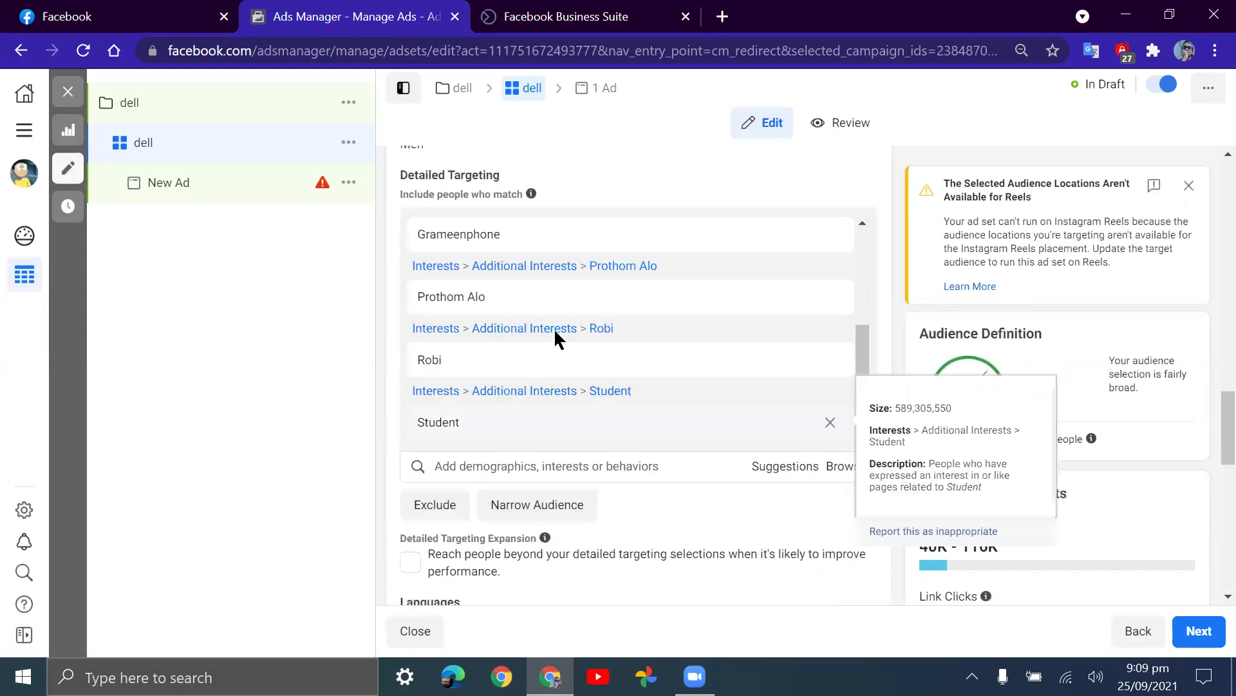
scroll(554, 327, down, 5)
Proceed from the ad set to the new ad and name the ad dell
click(1200, 630)
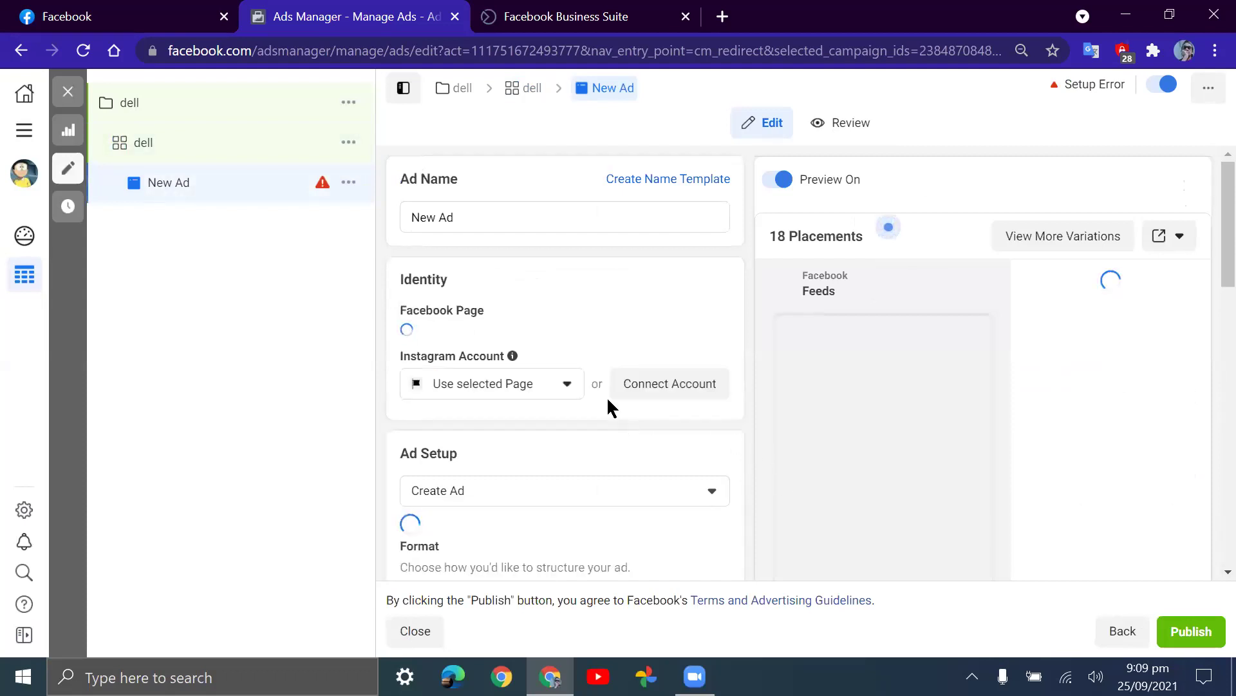
click(604, 214)
key(BackSpace)
key(BackSpace)
key(BackSpace)
key(BackSpace)
key(BackSpace)
key(BackSpace)
text(dell)
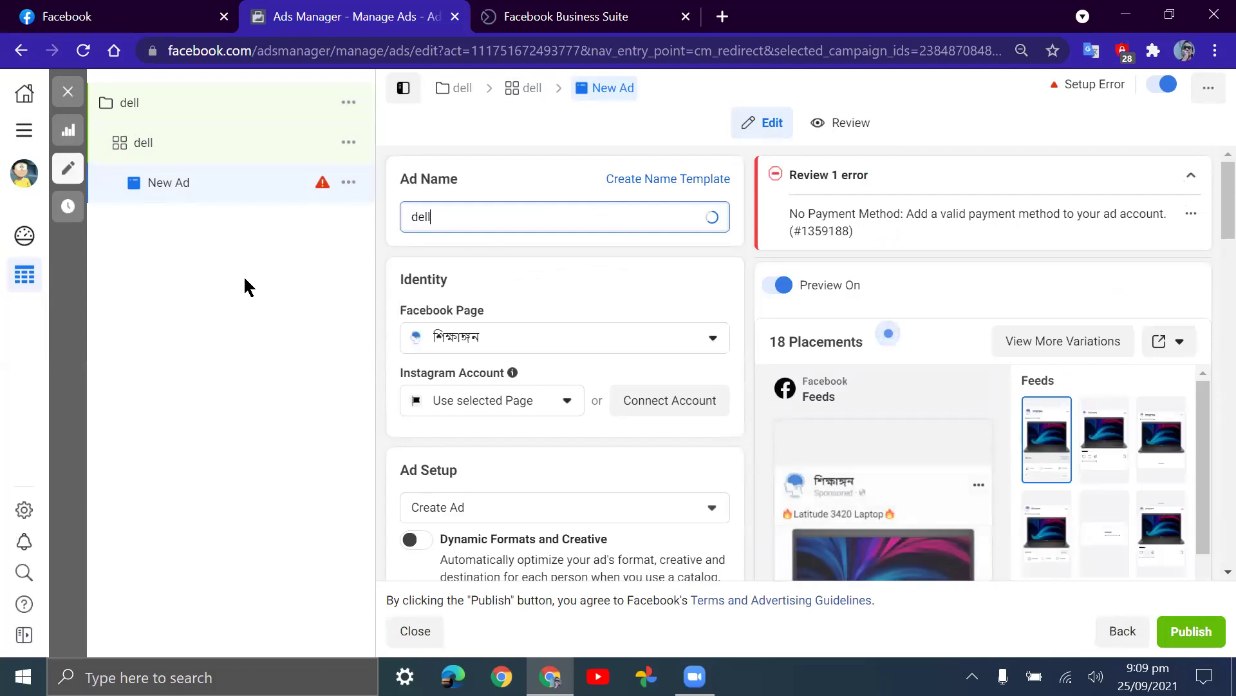
Select শিক্ষাঙ্গন as the ad's Facebook Page and check the Instagram account choices, keeping Use selected Page
click(667, 331)
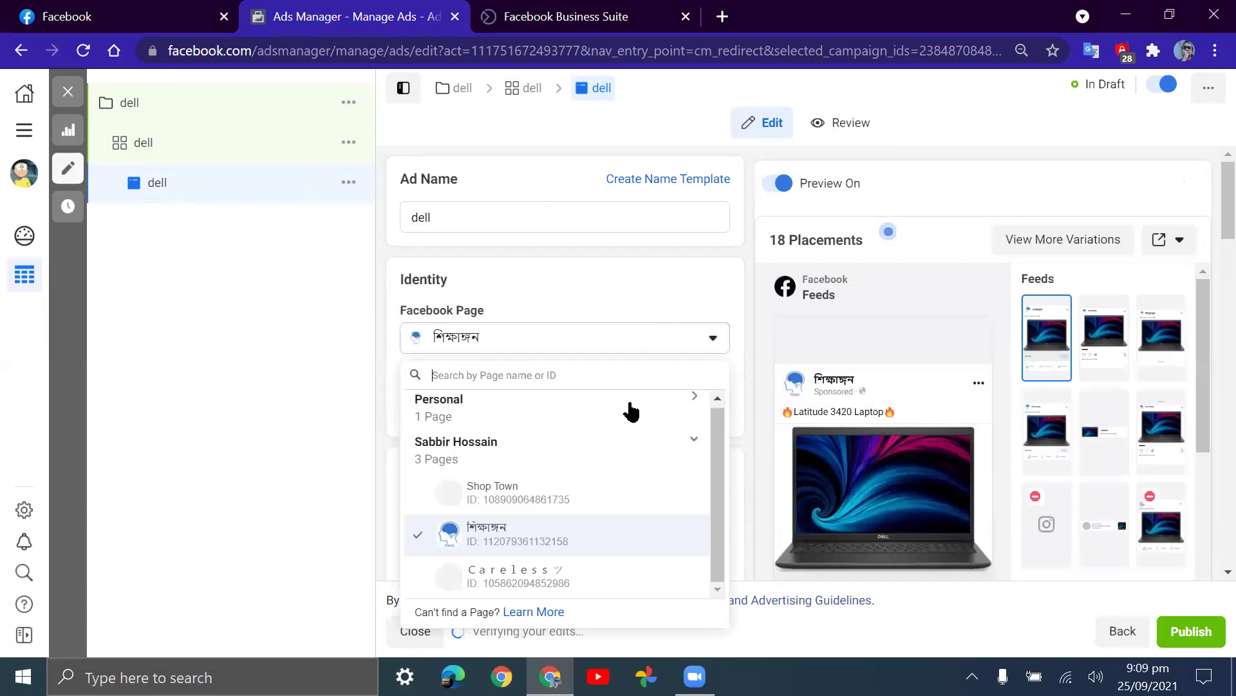
click(522, 536)
scroll(560, 307, down, 3)
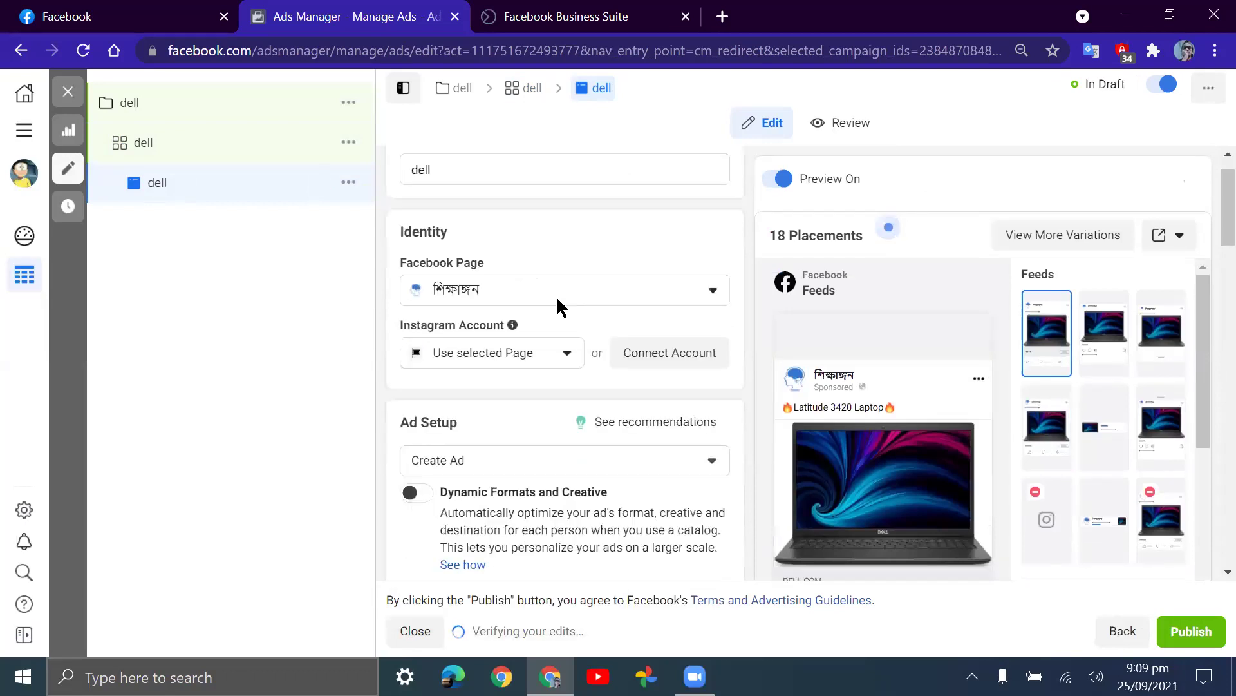
click(515, 212)
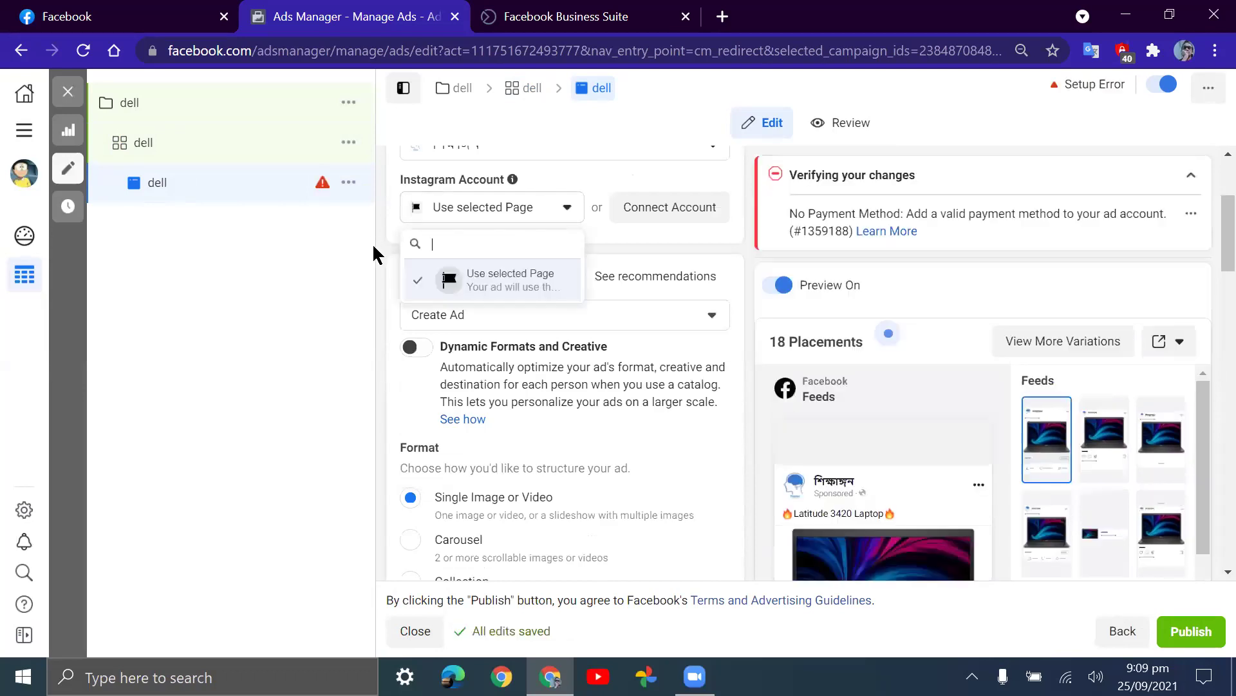
click(334, 272)
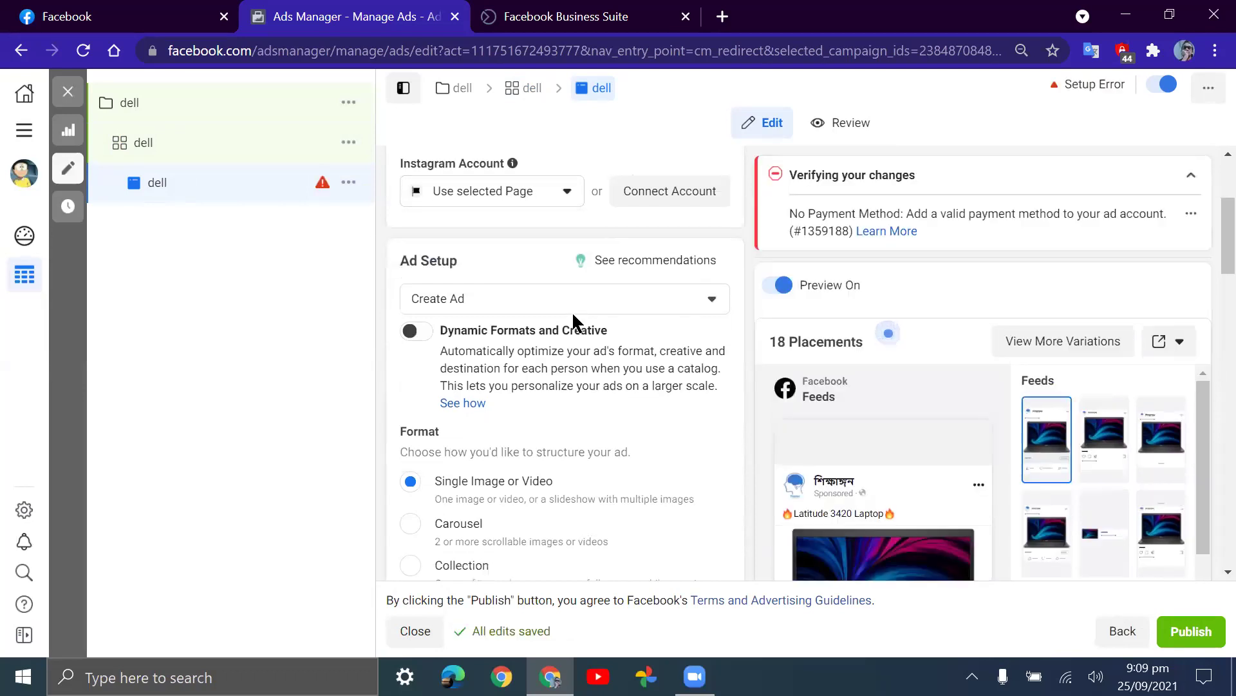
Review the ad's format options and the media placements of its creative
scroll(572, 311, down, 2)
scroll(524, 290, down, 2)
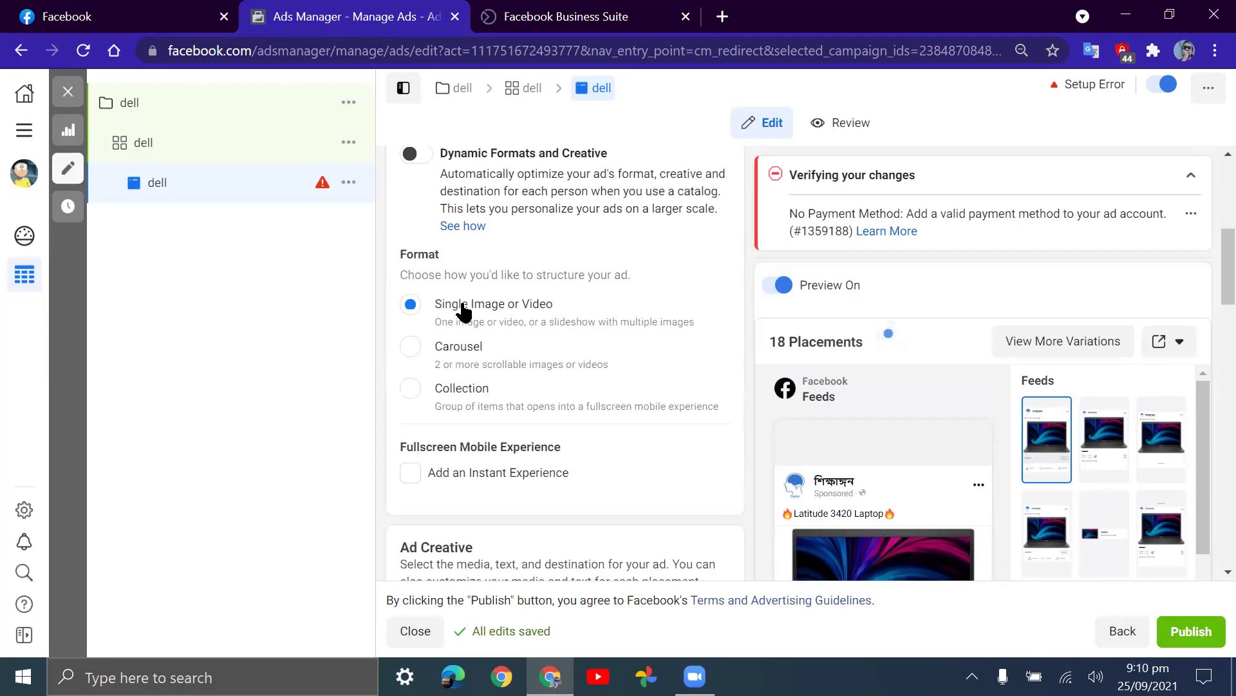
scroll(469, 313, down, 1)
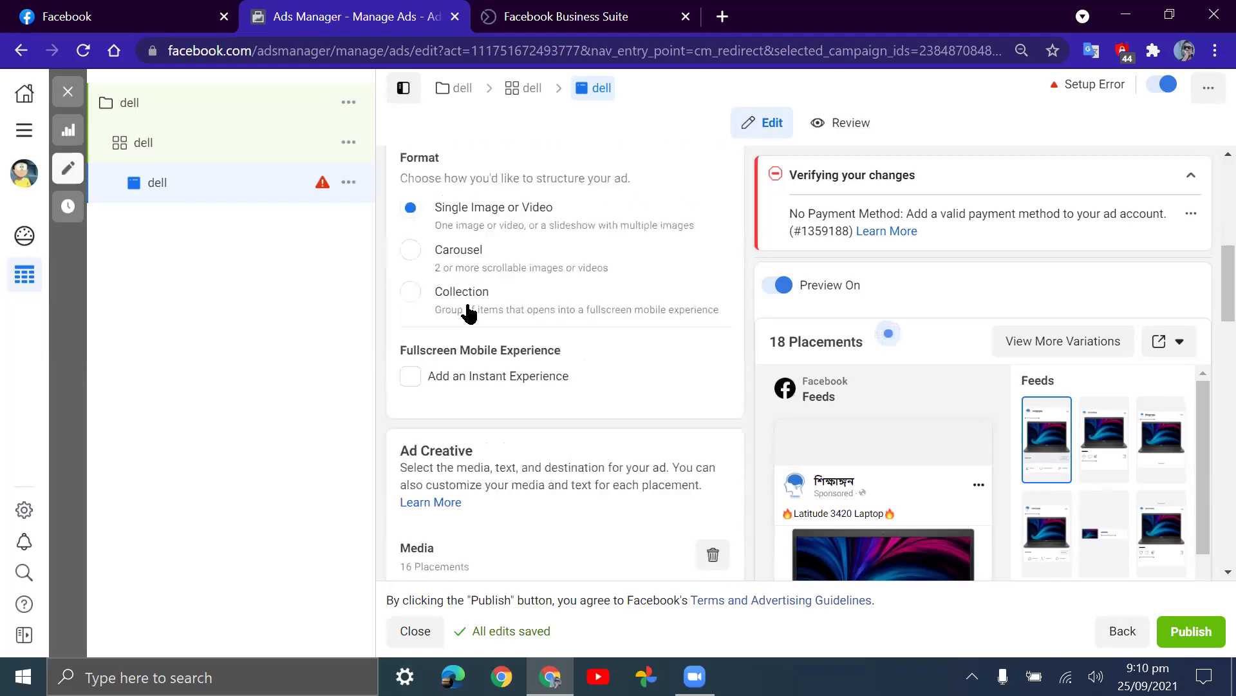
scroll(516, 236, down, 5)
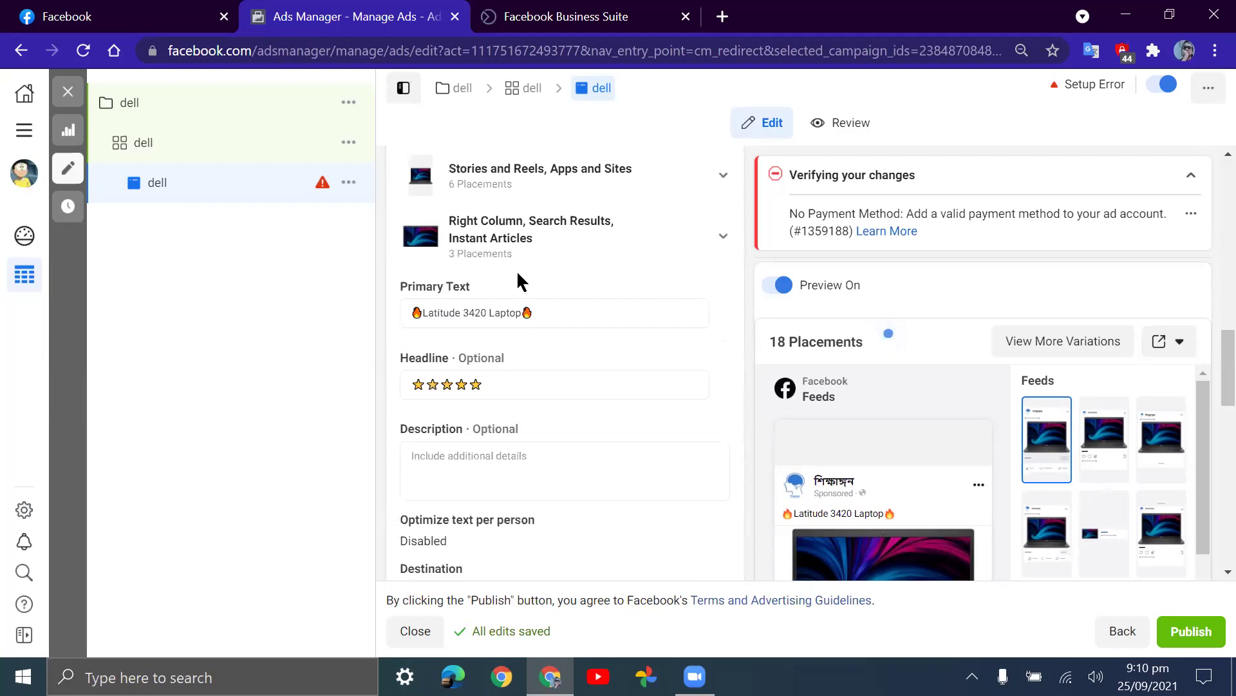
scroll(517, 269, up, 2)
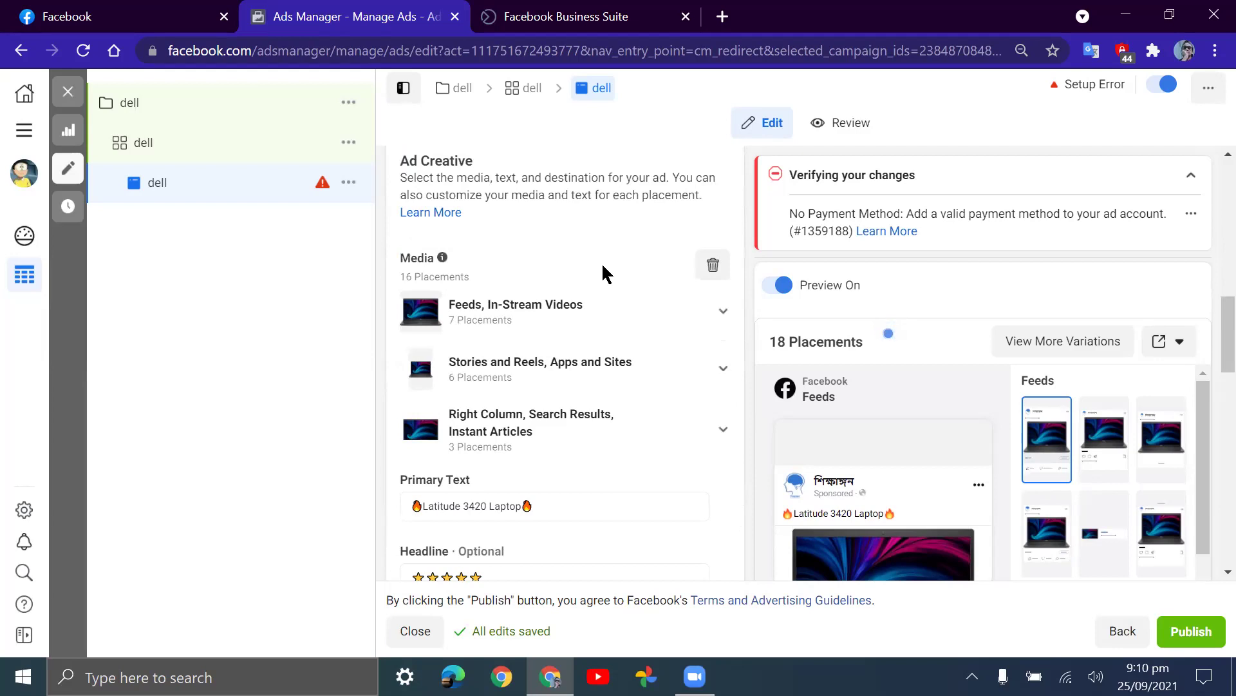
scroll(601, 261, down, 3)
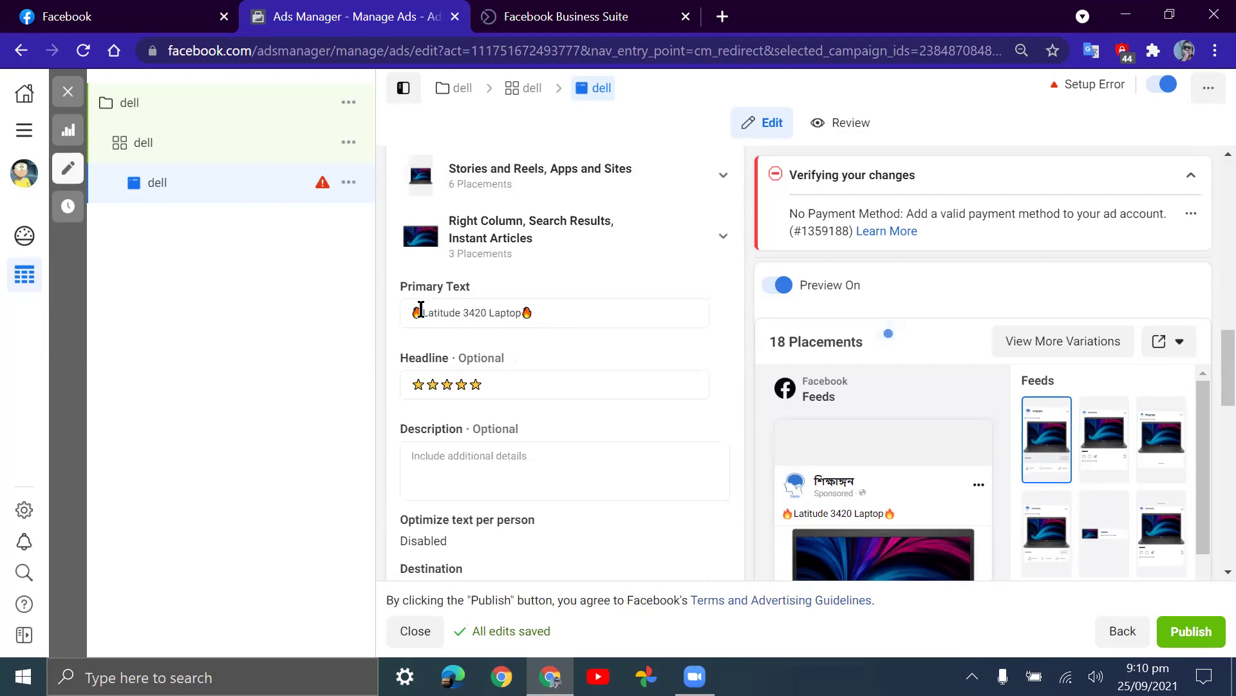
Inspect the ad's primary text and its headline, including the suggested headline text
drag(421, 311, 520, 312)
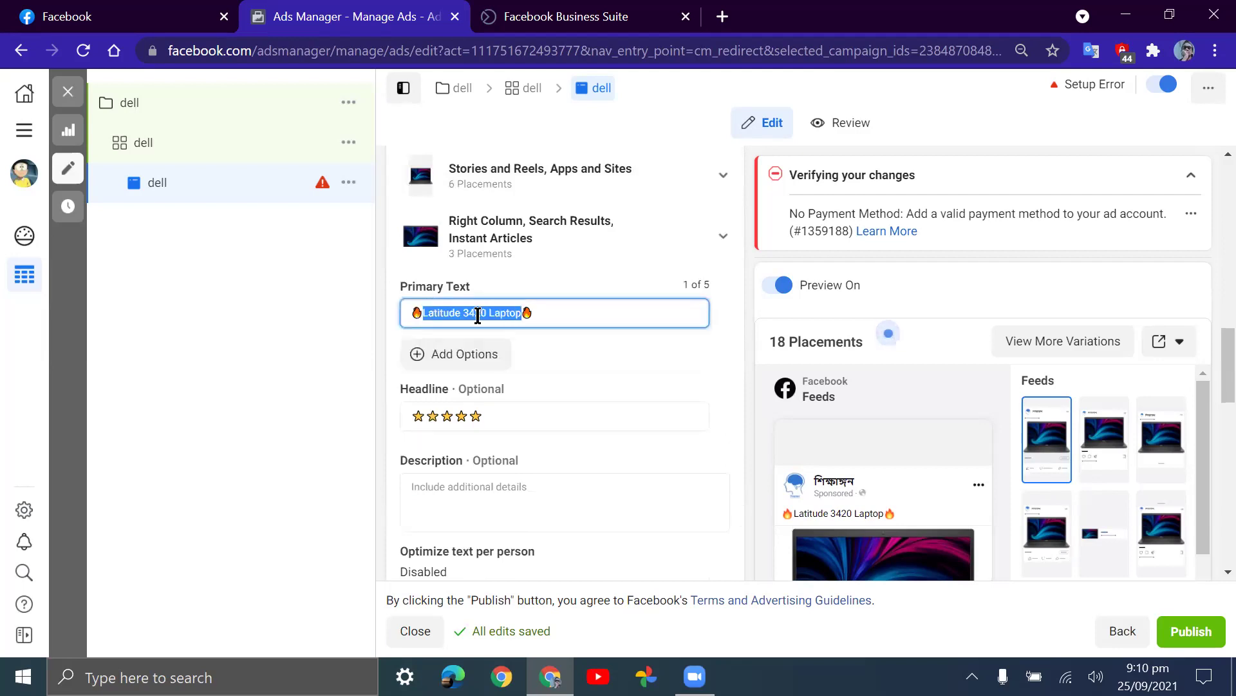
click(365, 319)
scroll(470, 314, down, 2)
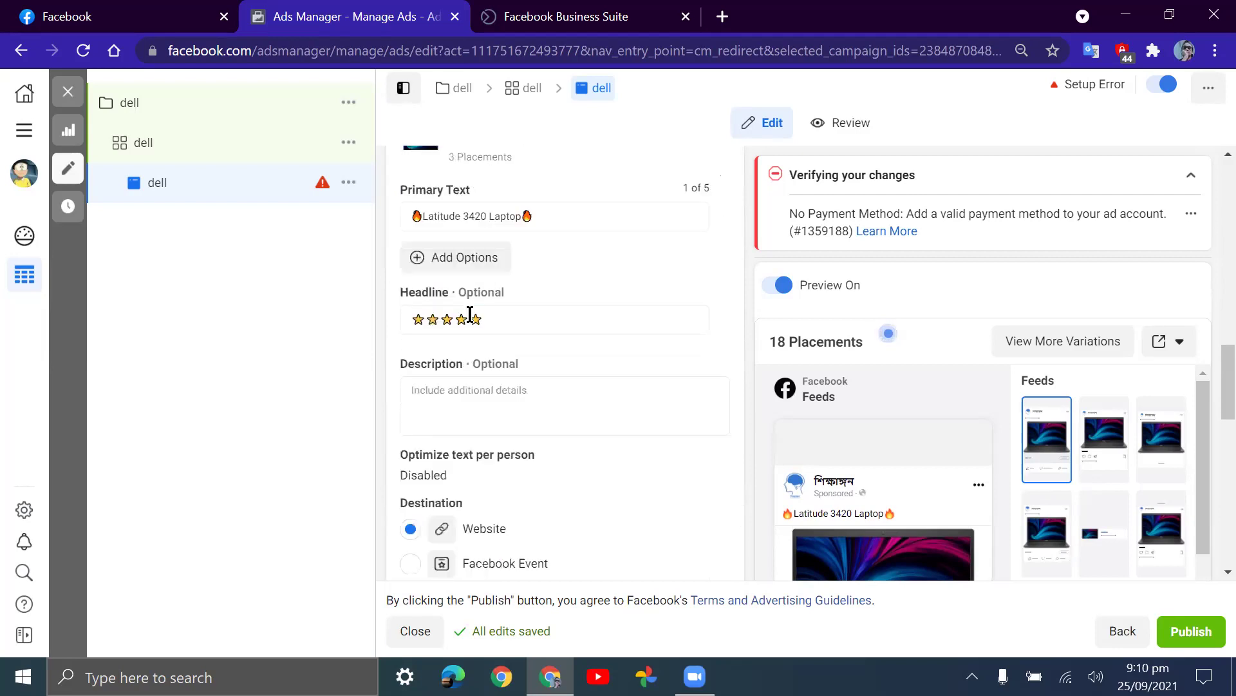
click(561, 216)
click(491, 319)
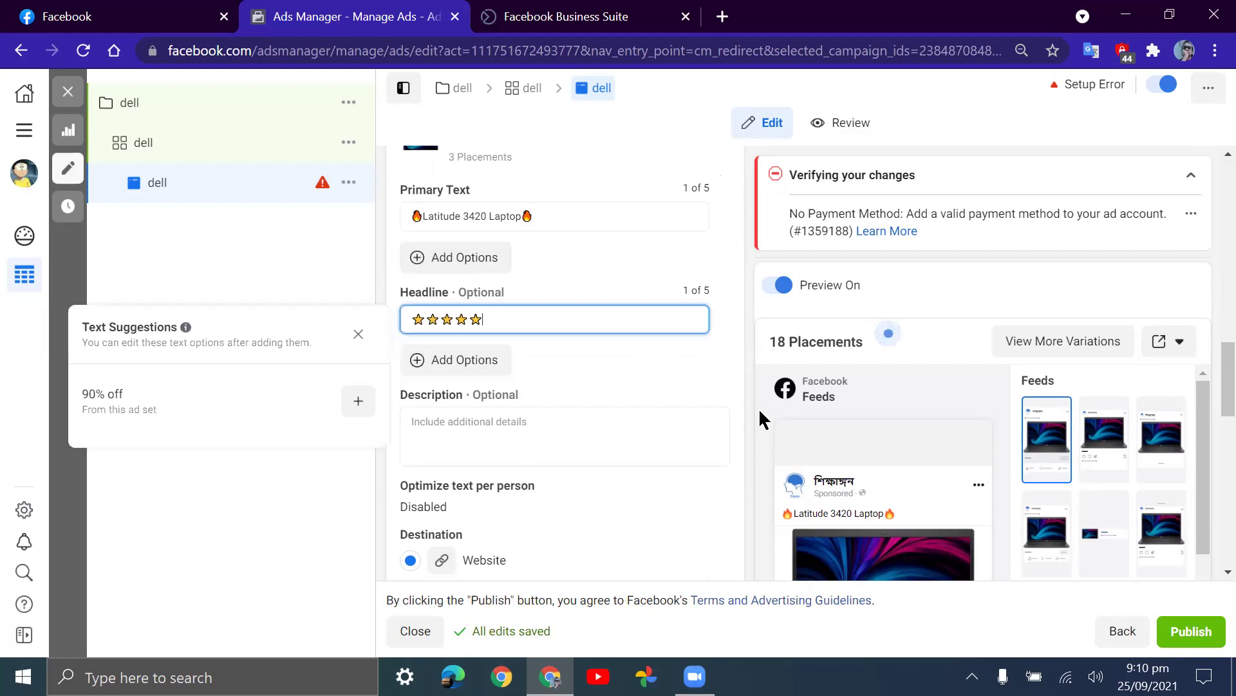
Check the ad's website URL and the available call-to-action options, keeping Shop Now
scroll(759, 408, down, 10)
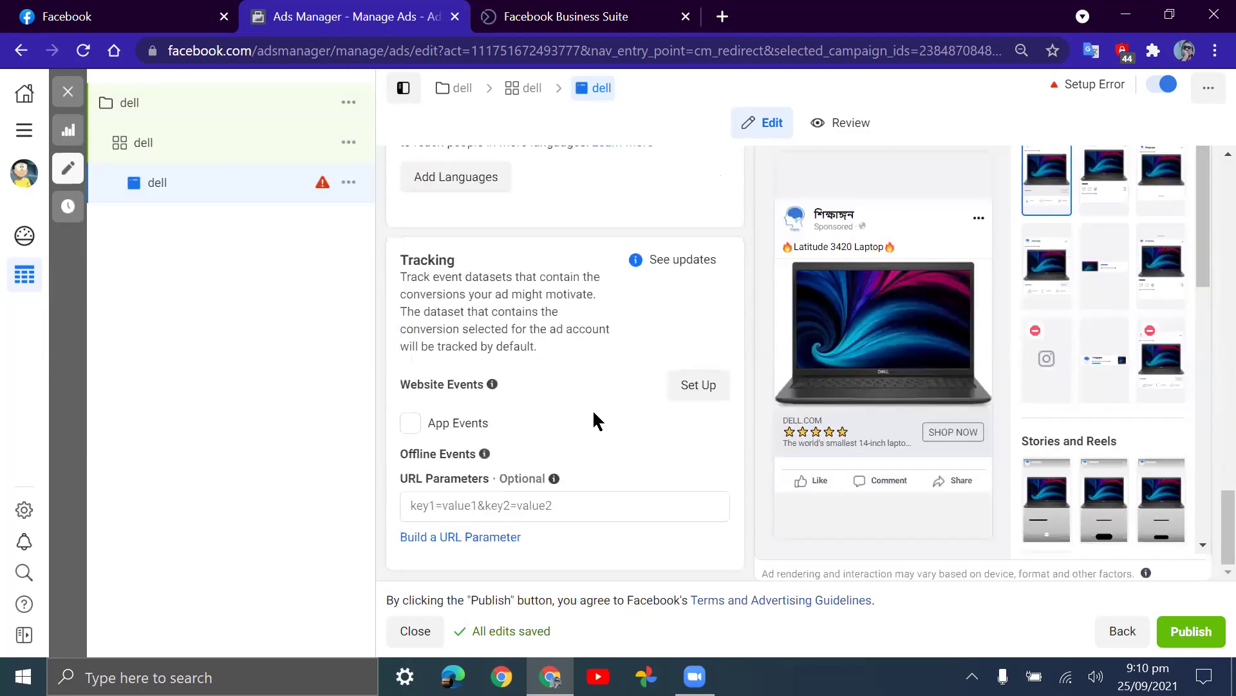
scroll(598, 421, up, 6)
scroll(595, 419, up, 1)
scroll(541, 380, down, 1)
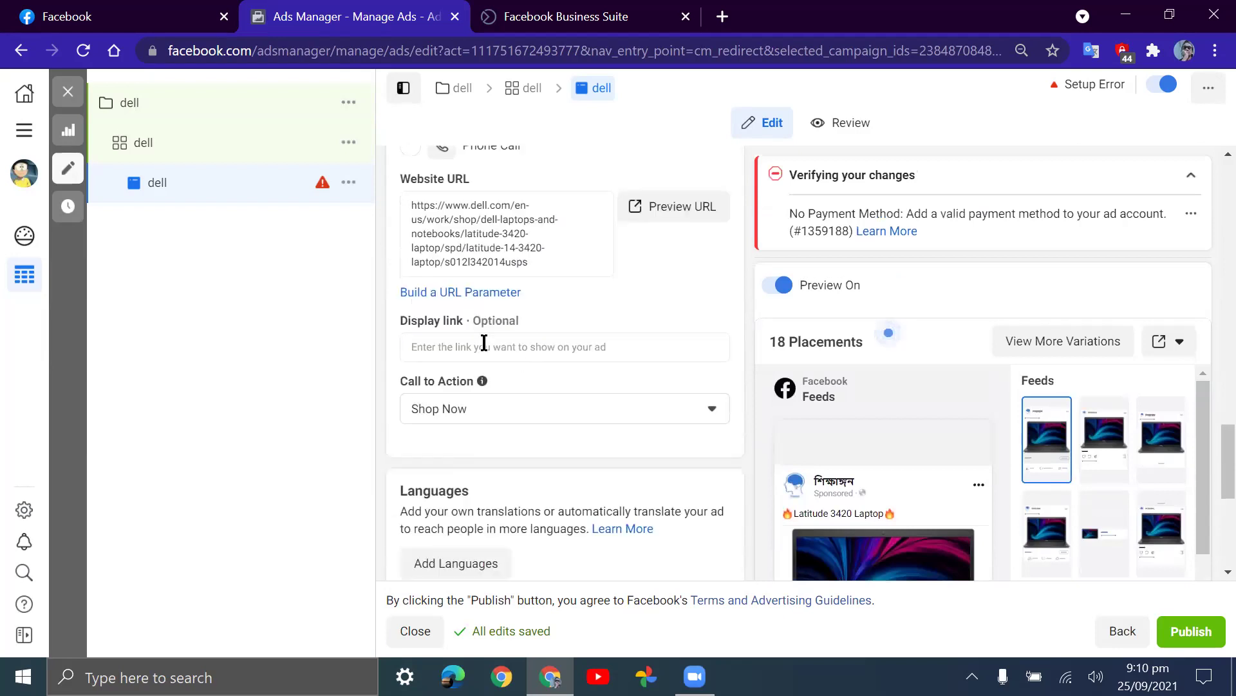
click(472, 411)
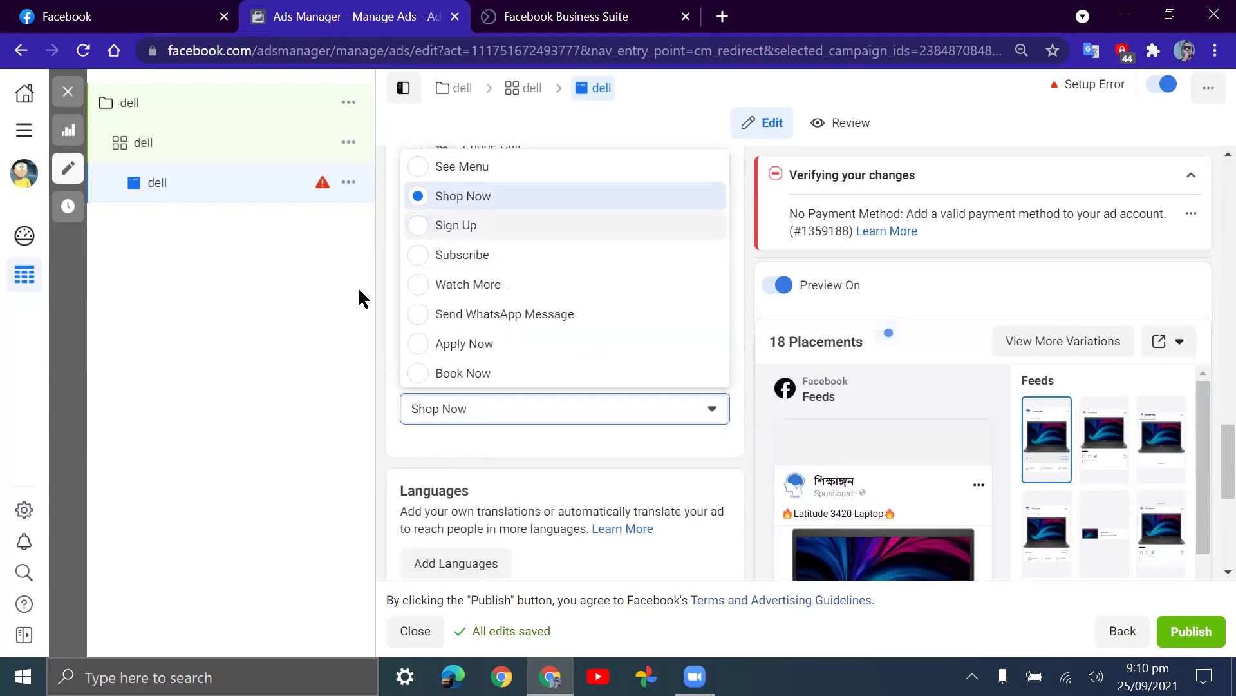
click(651, 404)
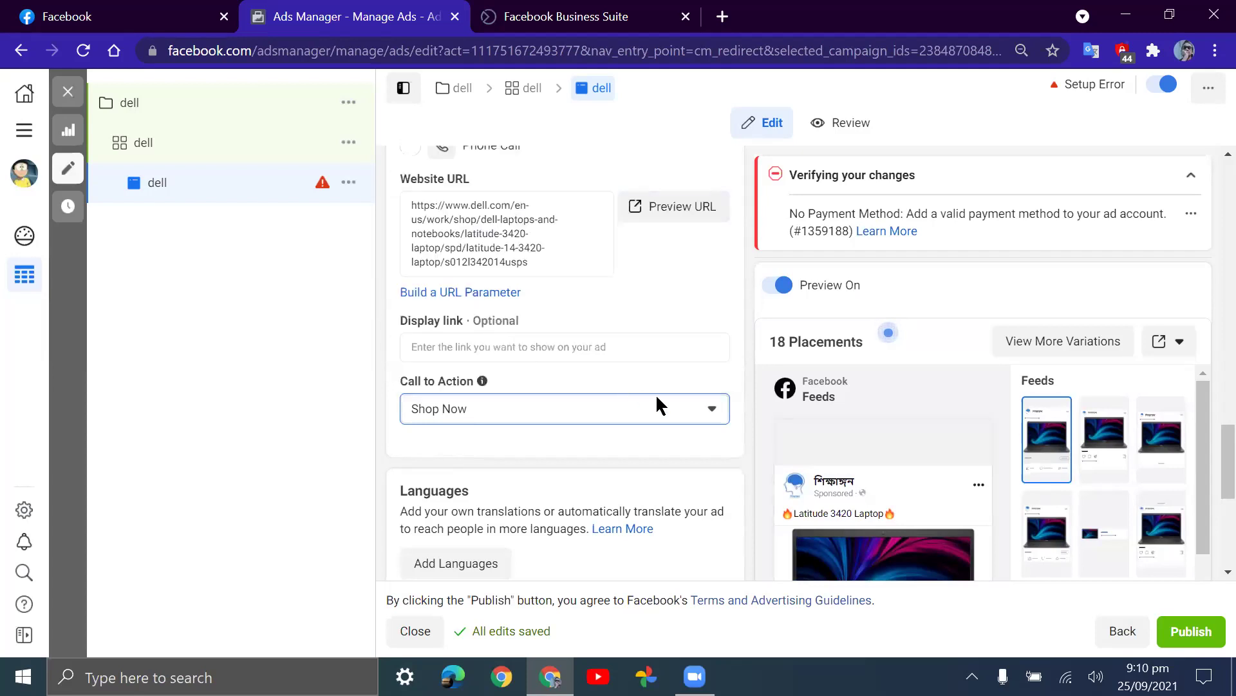
Examine the ad's languages and tracking sections along with its Facebook feed preview
scroll(657, 399, down, 3)
scroll(657, 399, down, 1)
scroll(657, 399, down, 1)
scroll(657, 399, up, 3)
scroll(657, 400, down, 3)
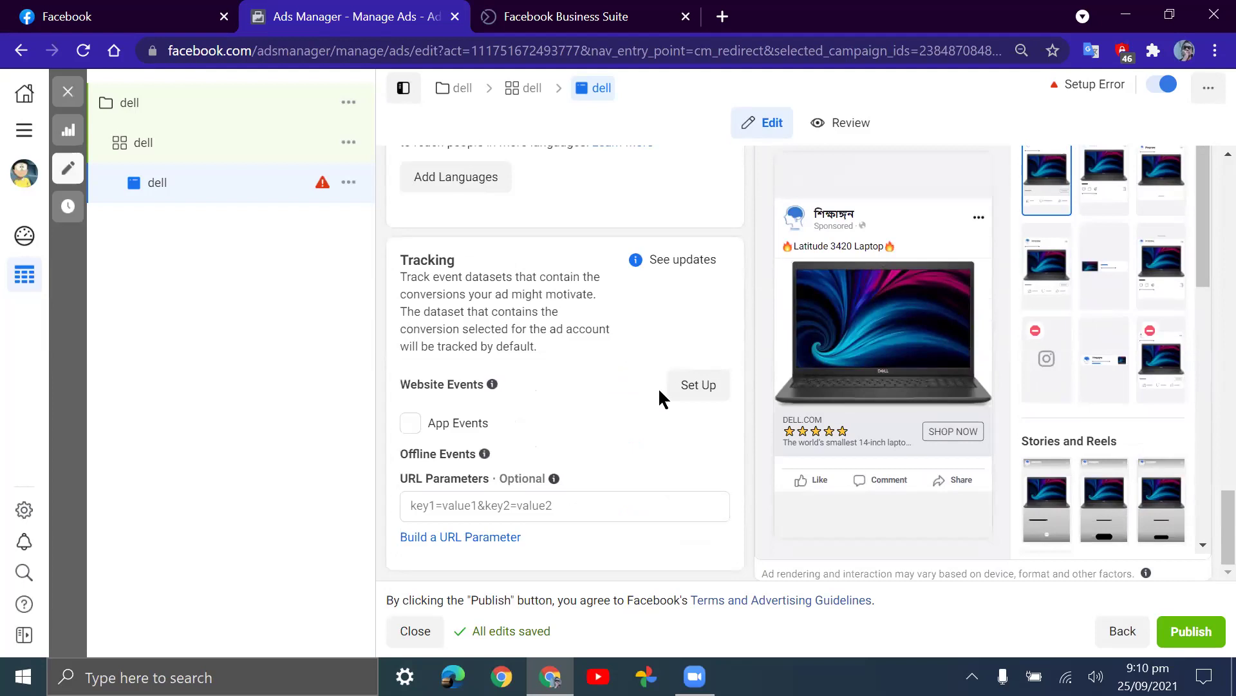
scroll(658, 388, up, 3)
scroll(659, 388, down, 1)
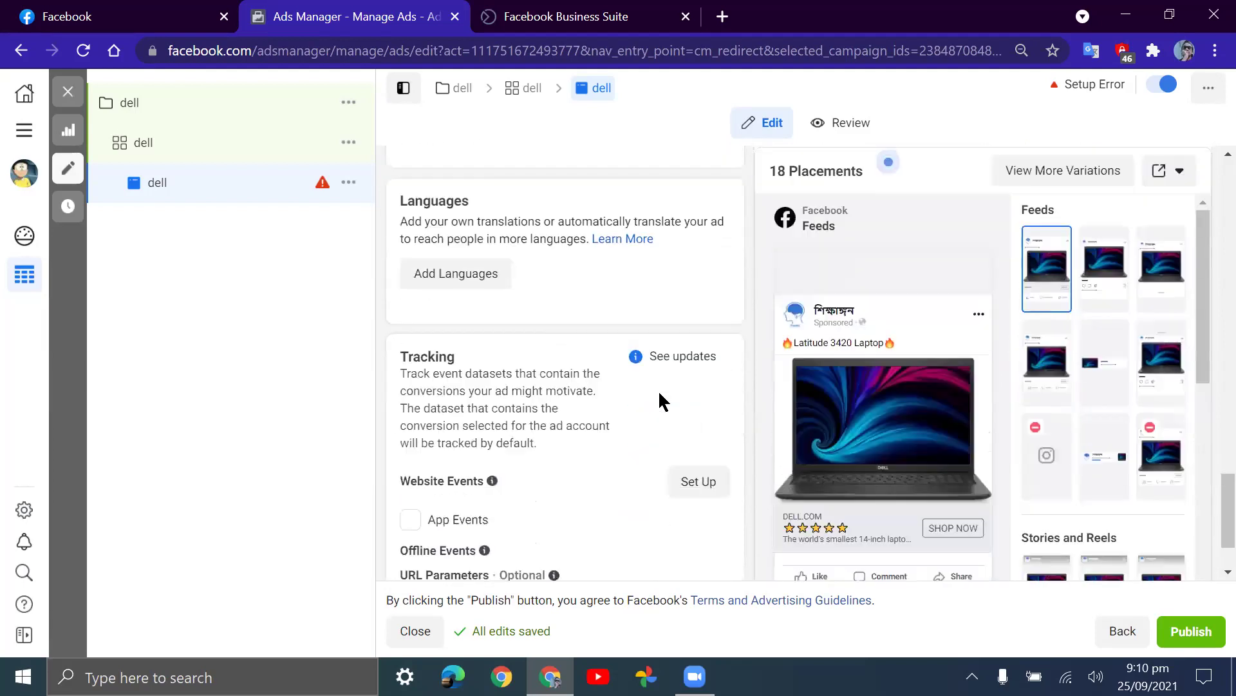
scroll(658, 389, down, 2)
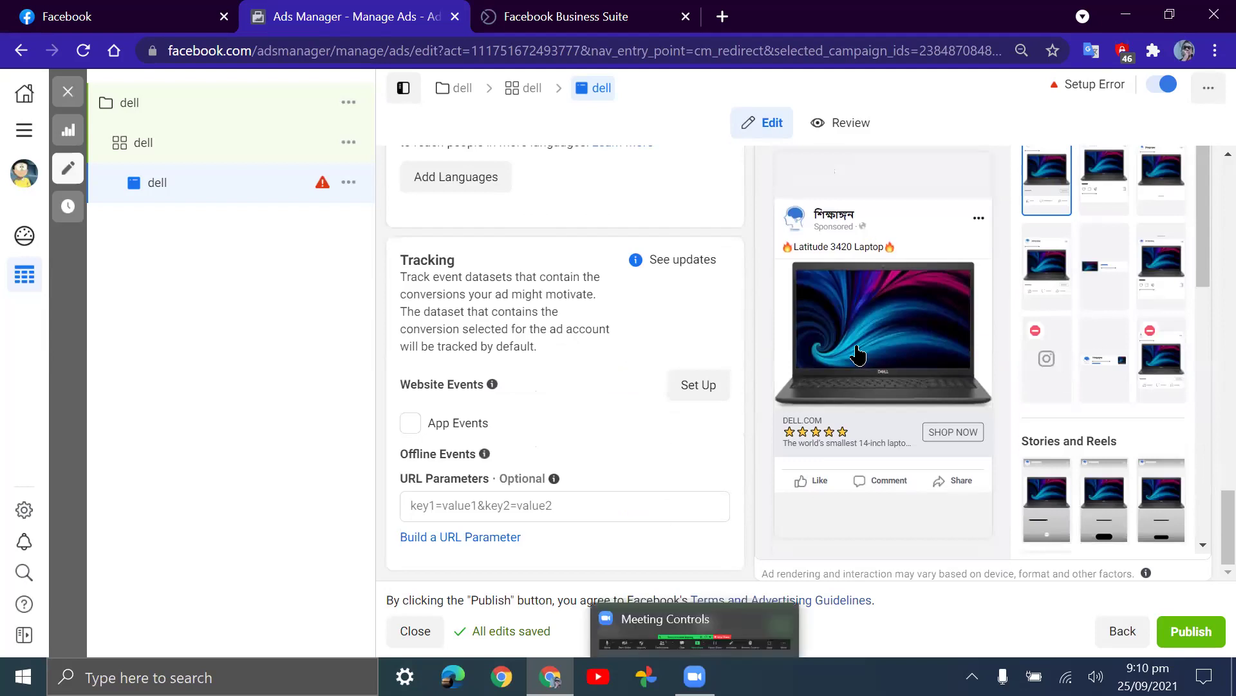
View the dell ad's enlarged preview as it appears in the Mobile News Feed, and close it
click(978, 217)
click(995, 293)
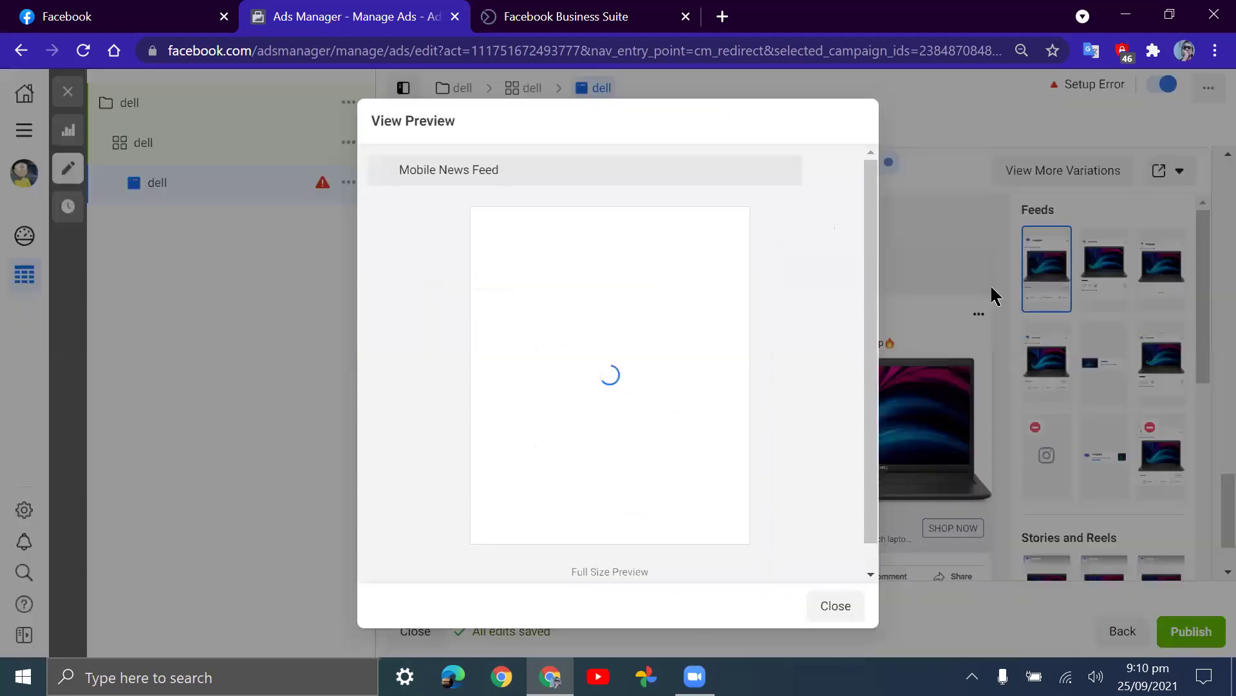
scroll(742, 370, down, 2)
scroll(743, 373, up, 2)
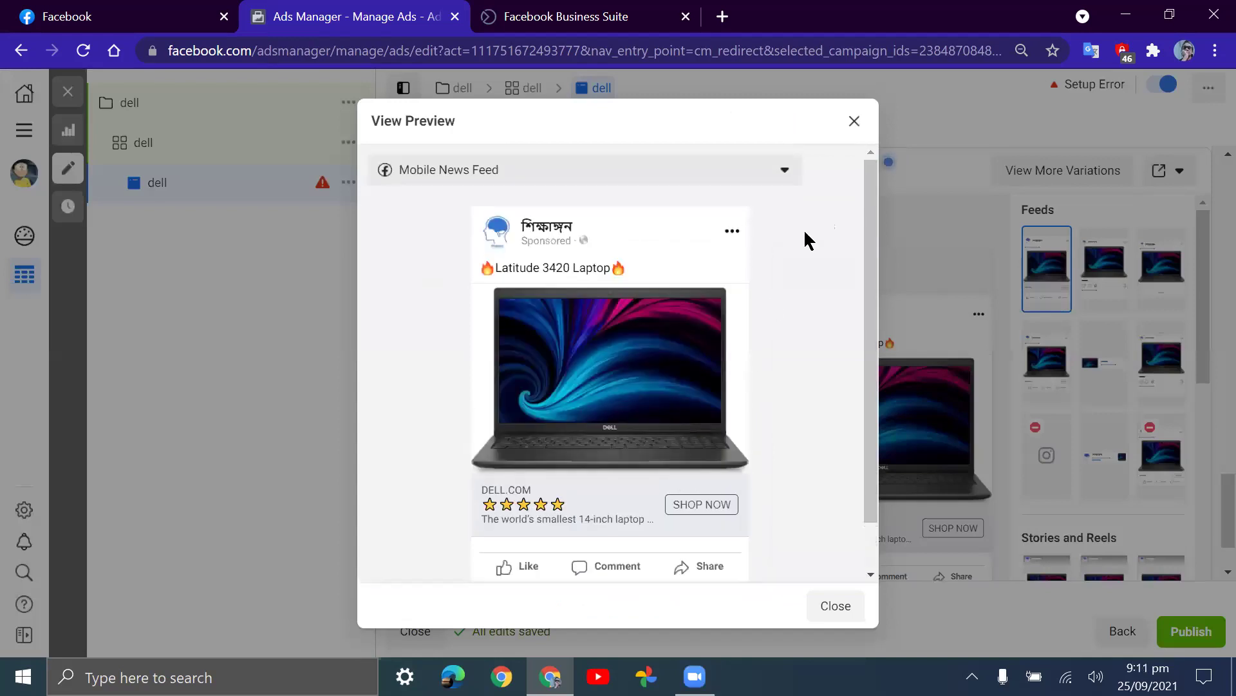
click(854, 121)
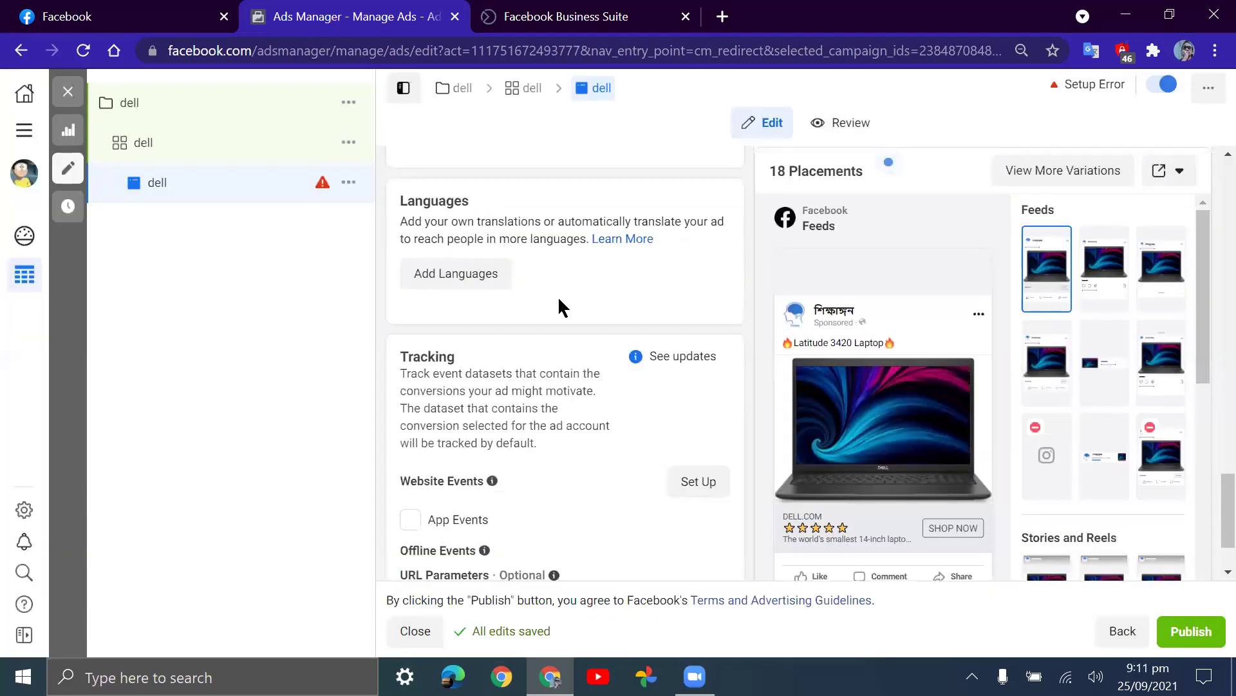
Check the ad's headline and its optional description field
scroll(560, 296, up, 10)
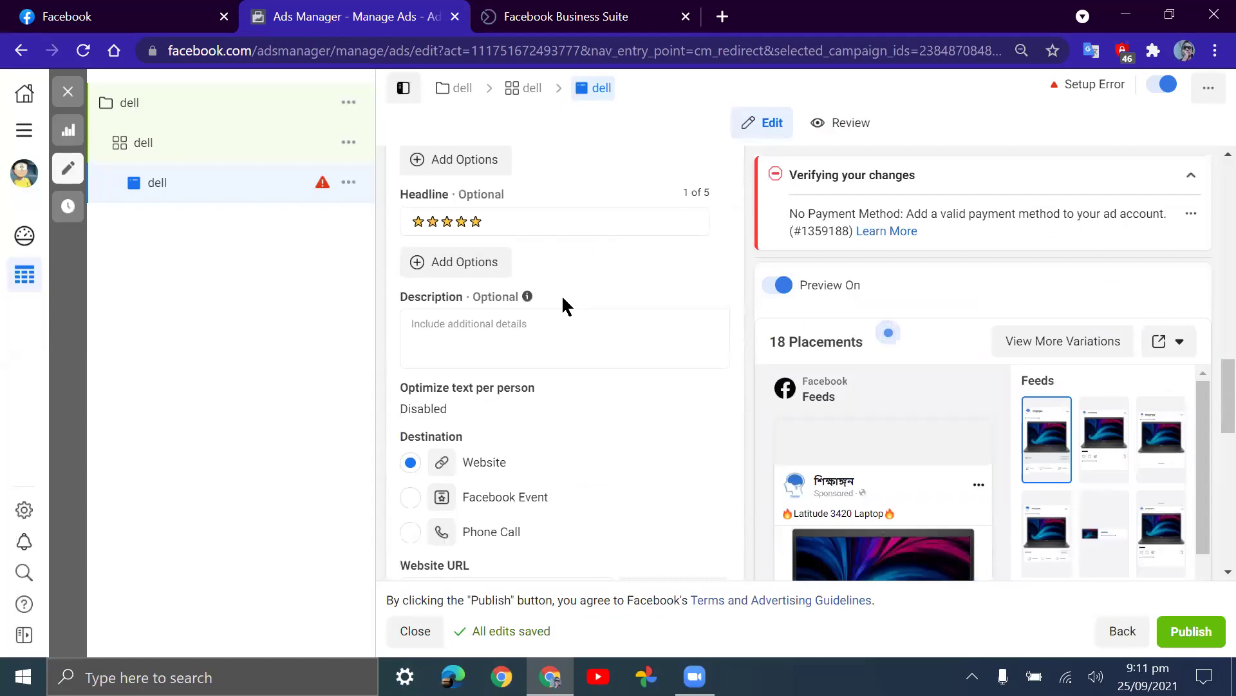
scroll(562, 295, up, 3)
scroll(565, 312, down, 3)
click(560, 336)
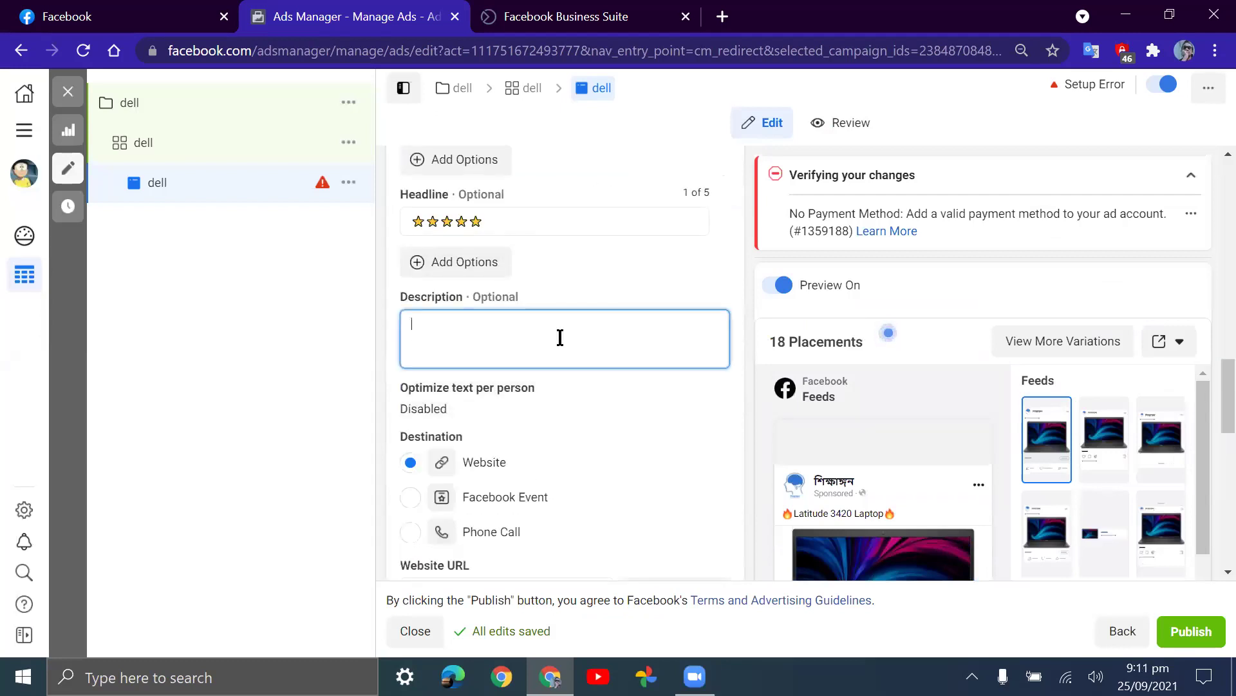
scroll(560, 337, down, 3)
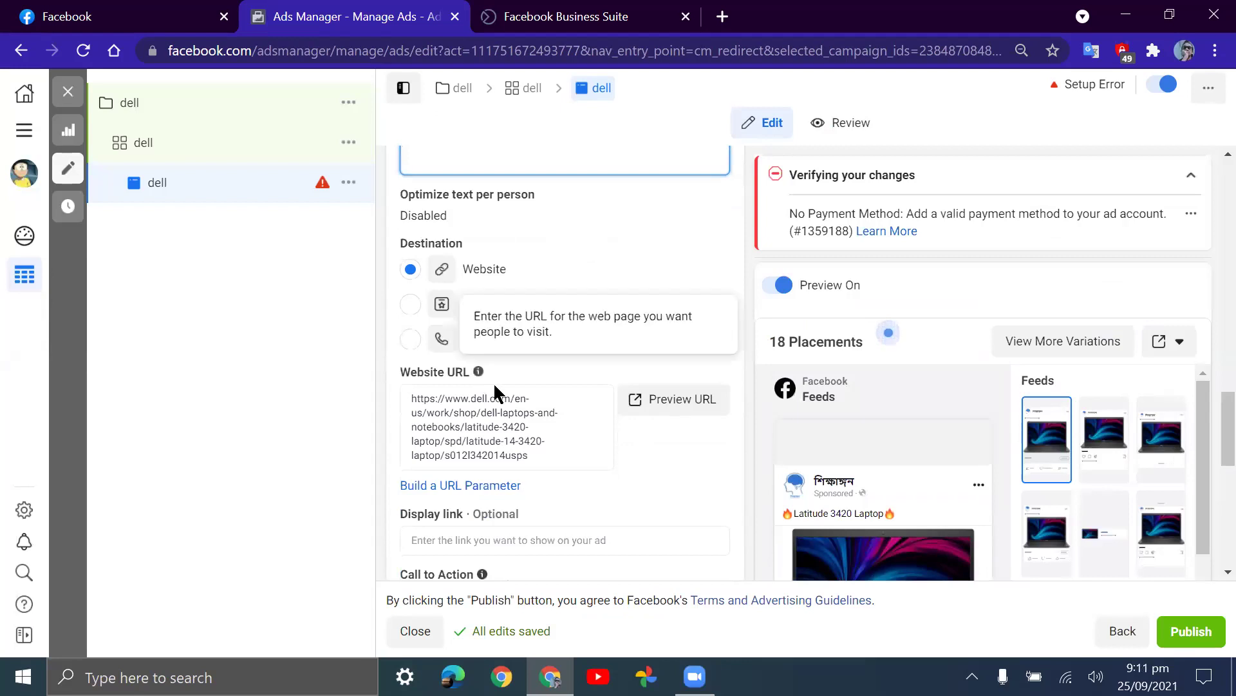
click(543, 458)
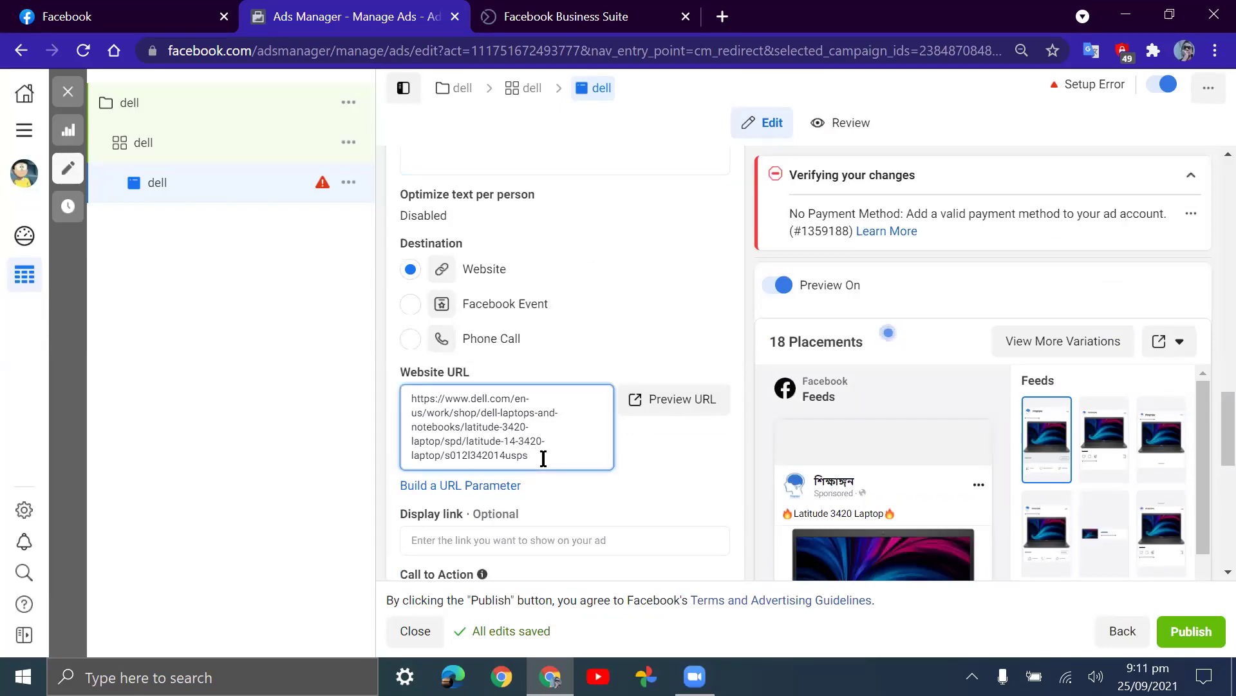
key(BackSpace)
key(BackSpace)
key(BackSpace)
key(BackSpace)
key(BackSpace)
key(BackSpace)
key(BackSpace)
key(BackSpace)
key(BackSpace)
key(BackSpace)
key(BackSpace)
key(BackSpace)
key(BackSpace)
key(BackSpace)
key(BackSpace)
key(BackSpace)
key(BackSpace)
key(BackSpace)
key(BackSpace)
key(BackSpace)
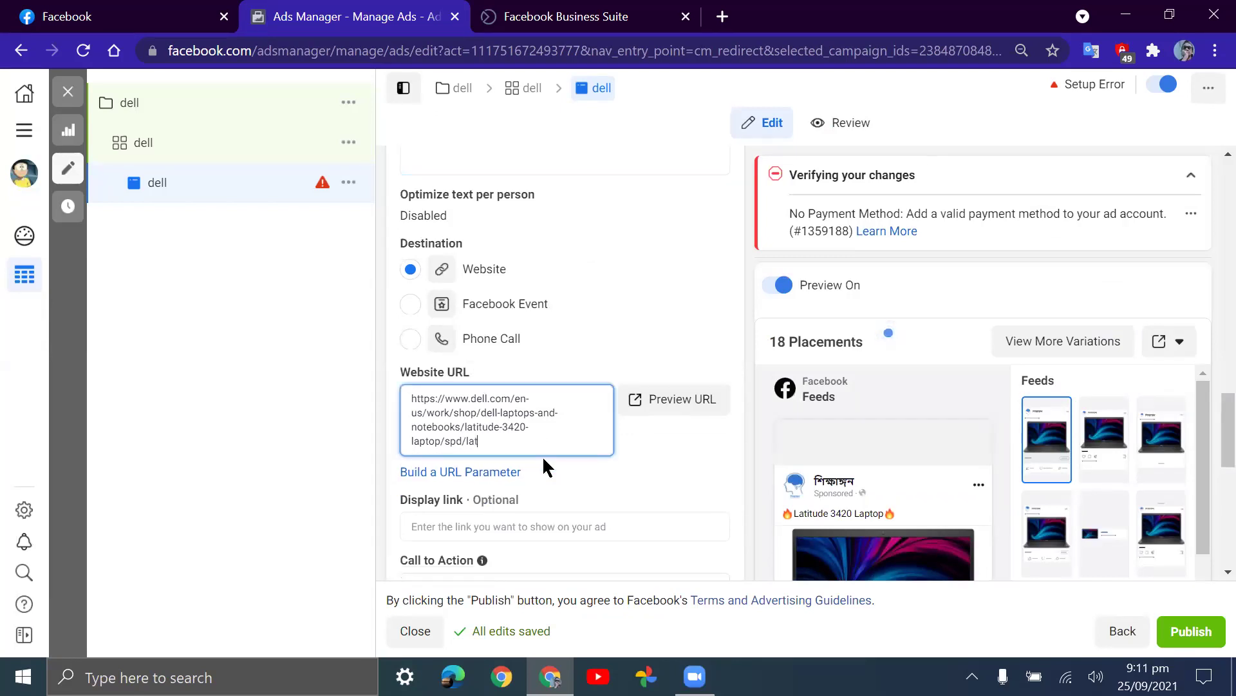
key(BackSpace)
key(BackSpace)
key(BackSpace)
key(BackSpace)
key(BackSpace)
key(BackSpace)
key(BackSpace)
key(BackSpace)
key(BackSpace)
key(BackSpace)
key(BackSpace)
key(BackSpace)
key(BackSpace)
key(BackSpace)
key(BackSpace)
key(BackSpace)
key(BackSpace)
key(BackSpace)
key(BackSpace)
key(BackSpace)
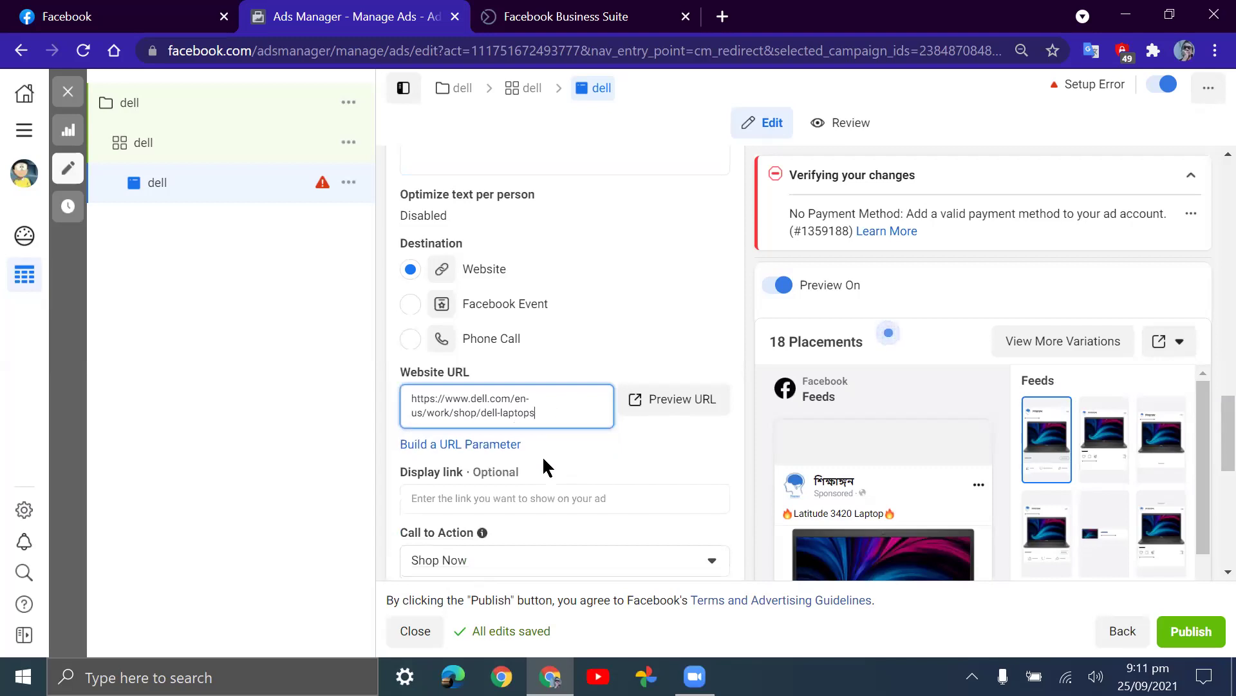
key(BackSpace)
key(BackSpace)
key(BackSpace)
key(BackSpace)
key(BackSpace)
key(BackSpace)
key(BackSpace)
key(BackSpace)
key(BackSpace)
key(BackSpace)
key(BackSpace)
key(BackSpace)
key(BackSpace)
key(BackSpace)
key(BackSpace)
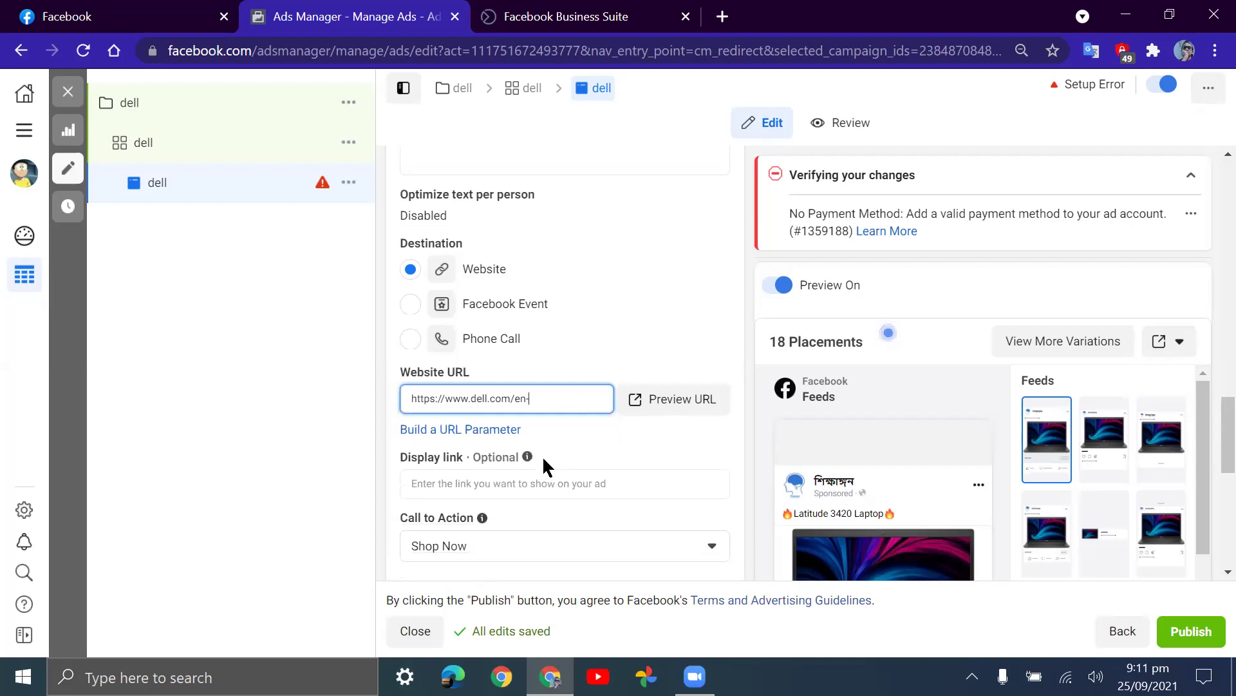
click(636, 343)
scroll(637, 343, up, 1)
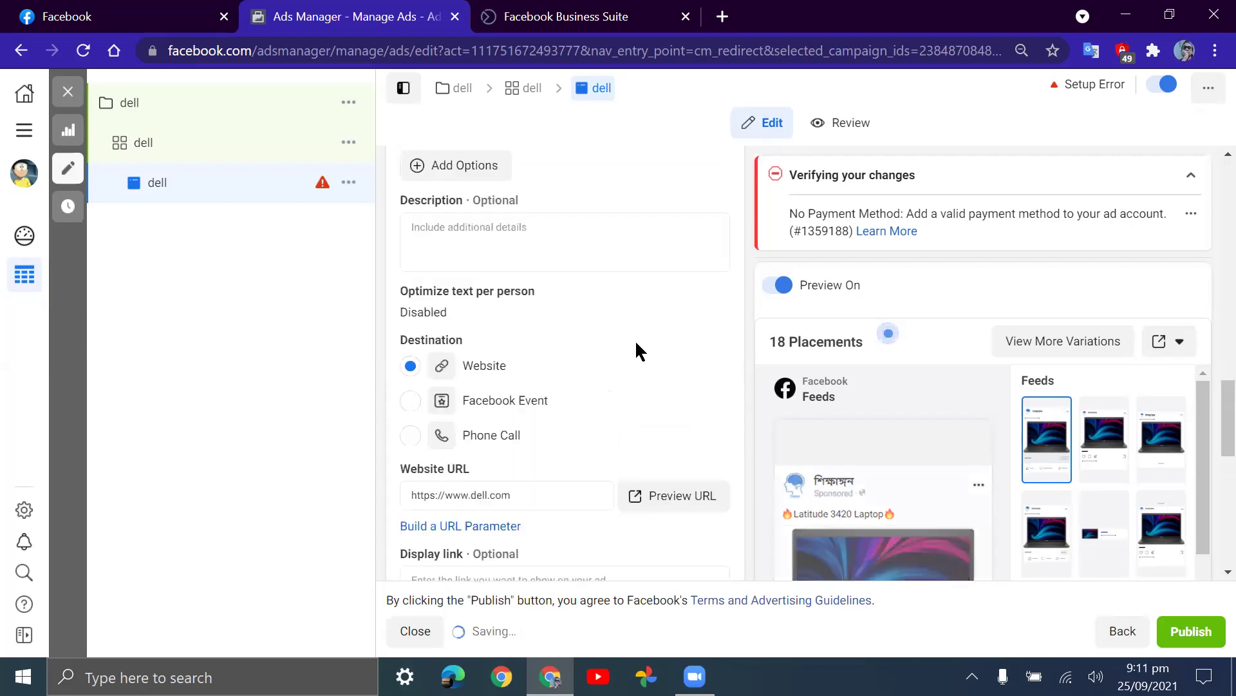
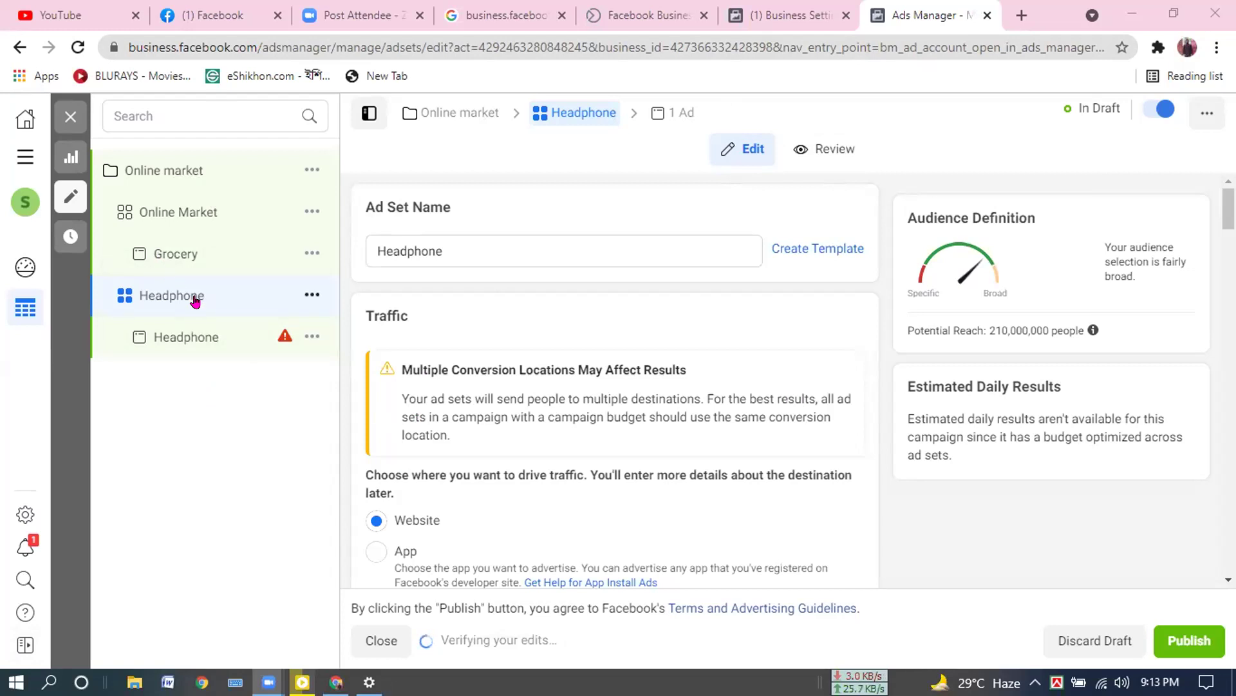
Review the Headphone ad set's traffic destination, dynamic creative, offer, and budget and schedule settings
click(171, 299)
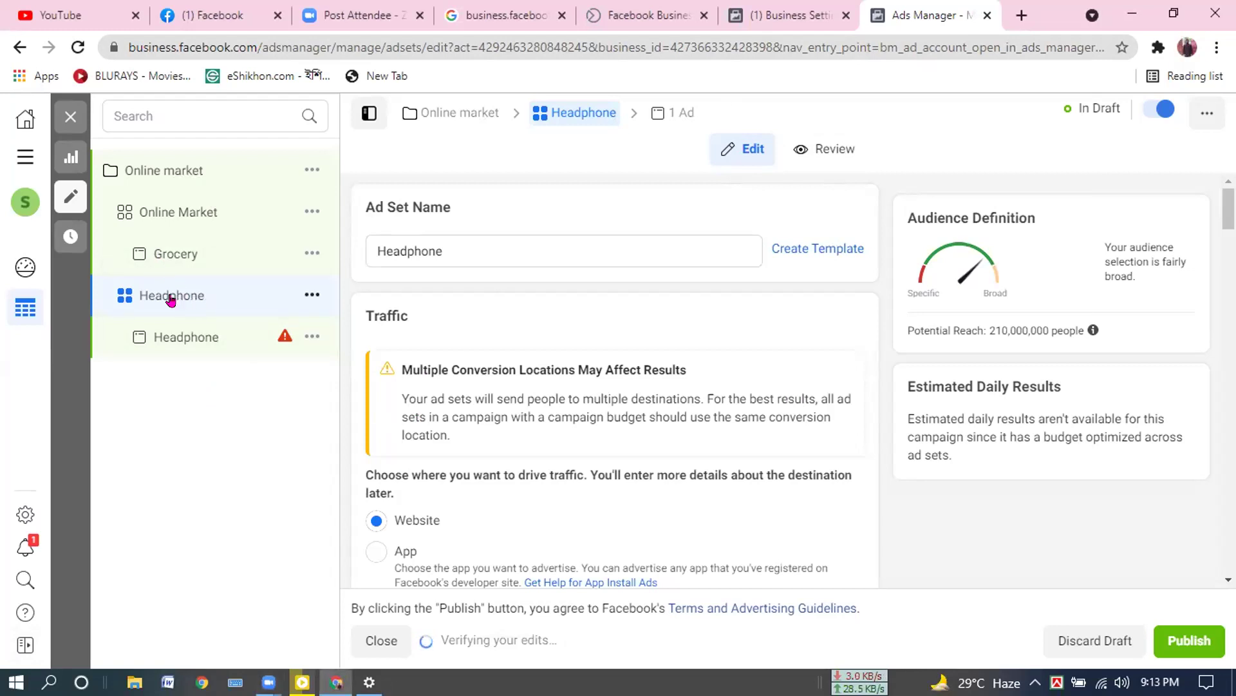
scroll(432, 257, down, 1)
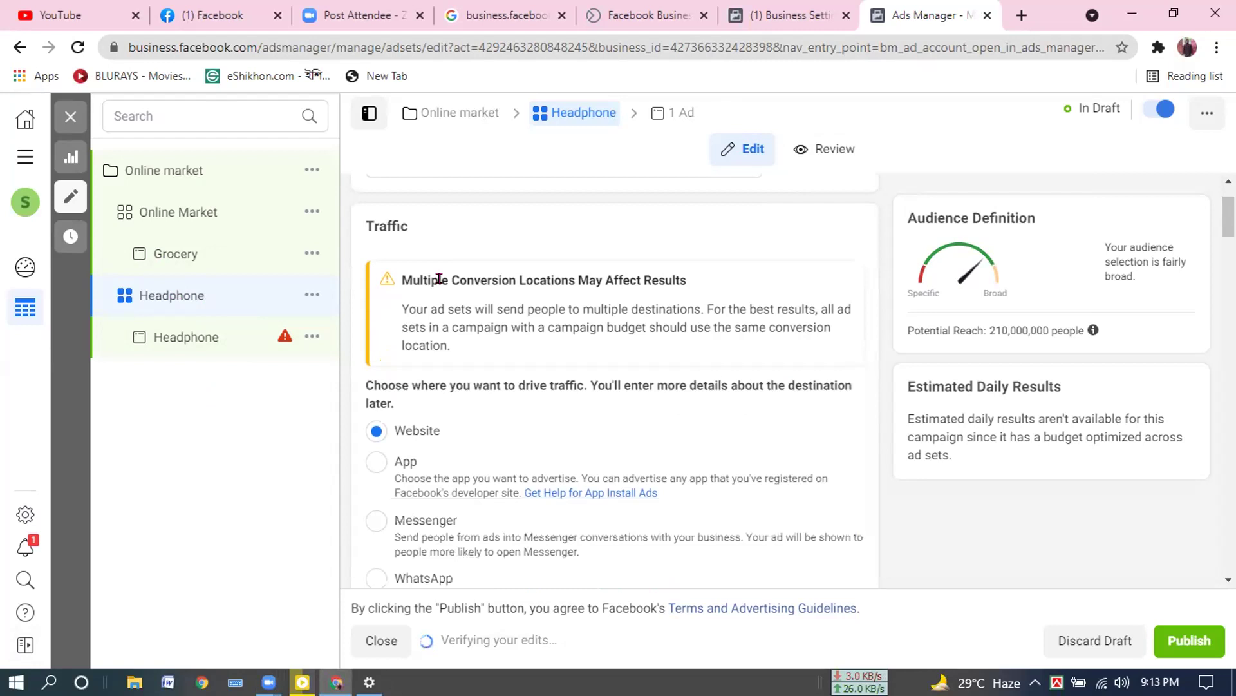
scroll(451, 290, down, 2)
scroll(476, 309, up, 1)
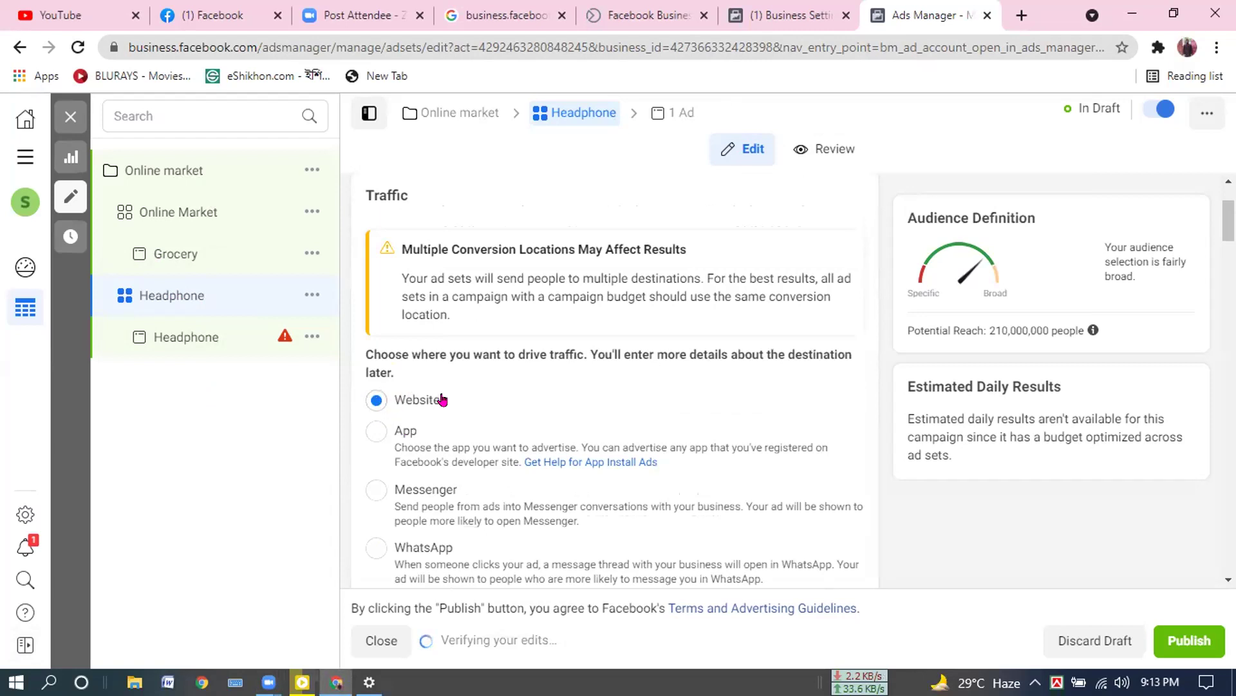
scroll(443, 400, down, 9)
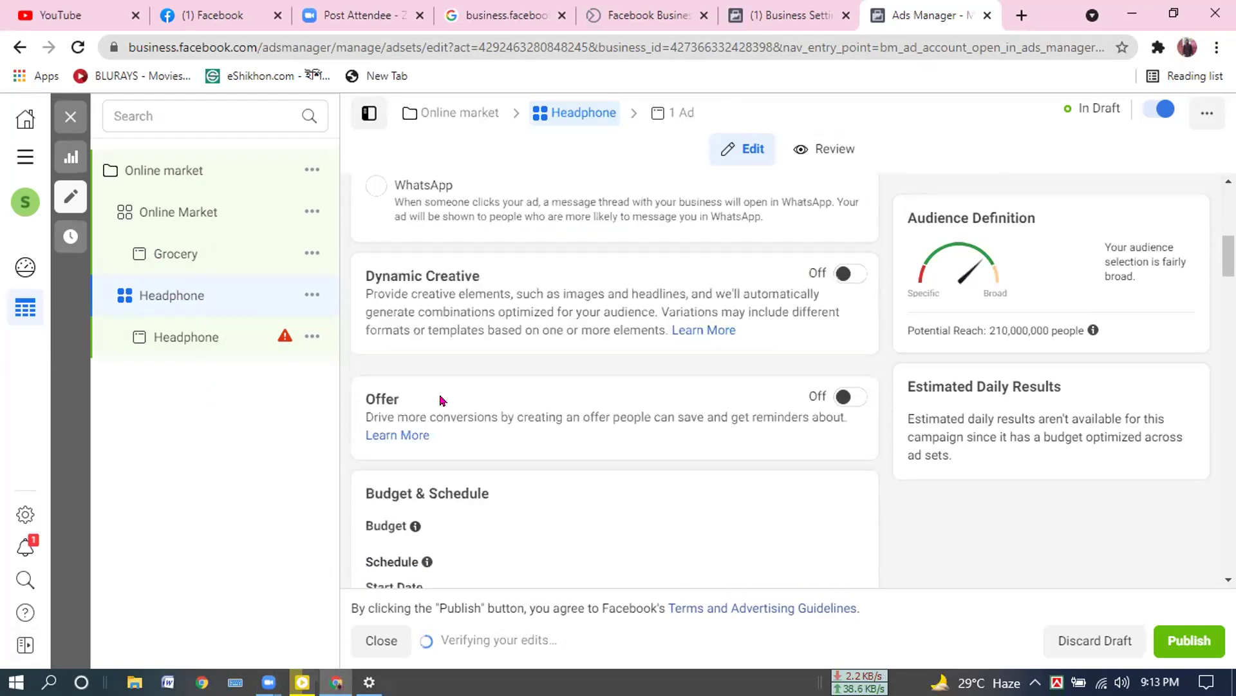
scroll(443, 400, down, 2)
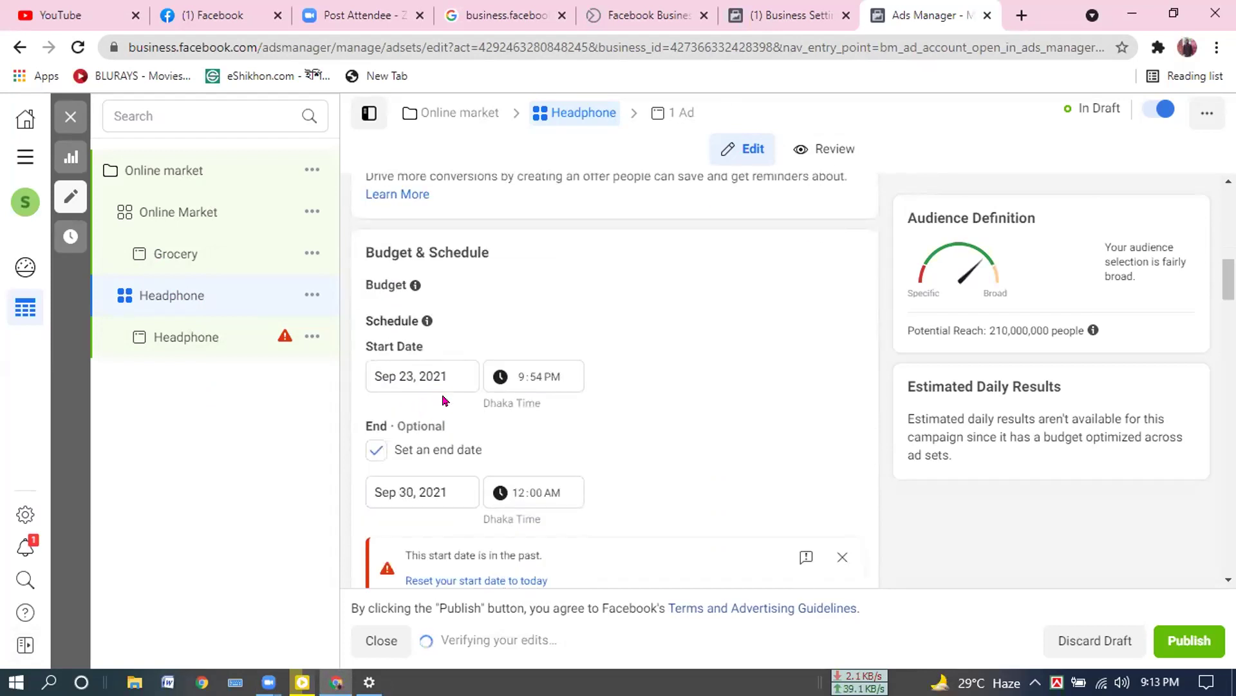
scroll(440, 389, down, 2)
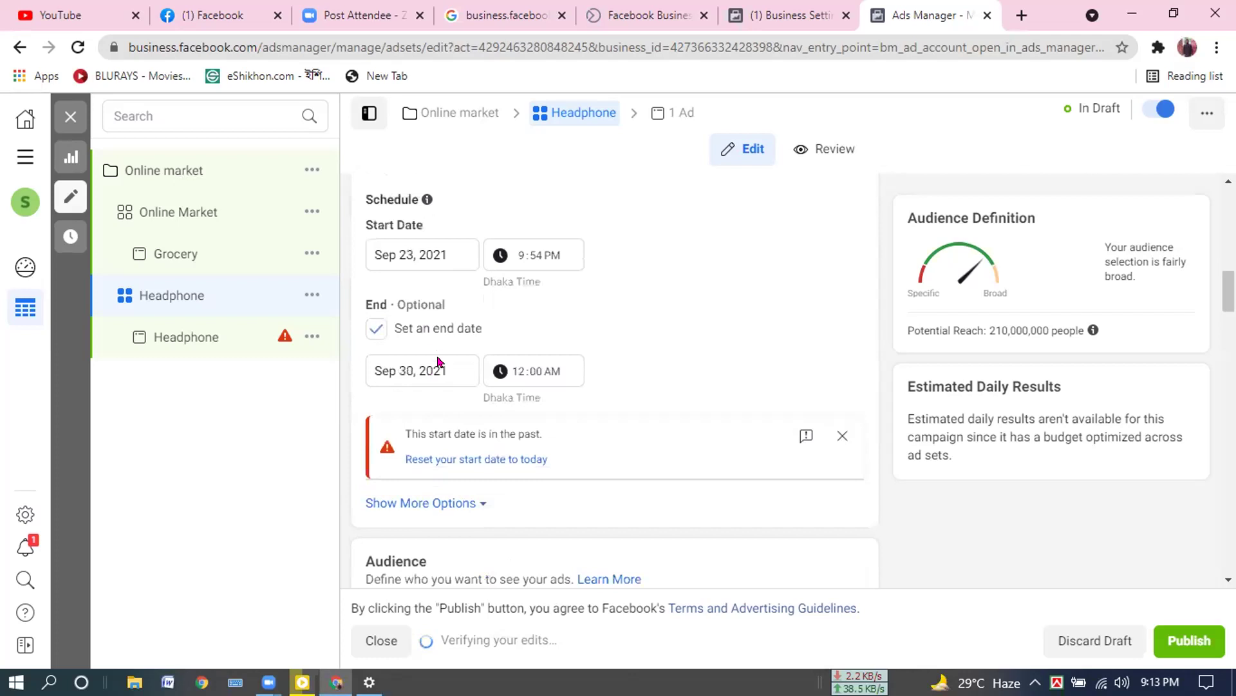
Examine the Headphone ad set's audience settings, covering custom audiences, location, age, gender and detailed targeting
scroll(438, 362, down, 6)
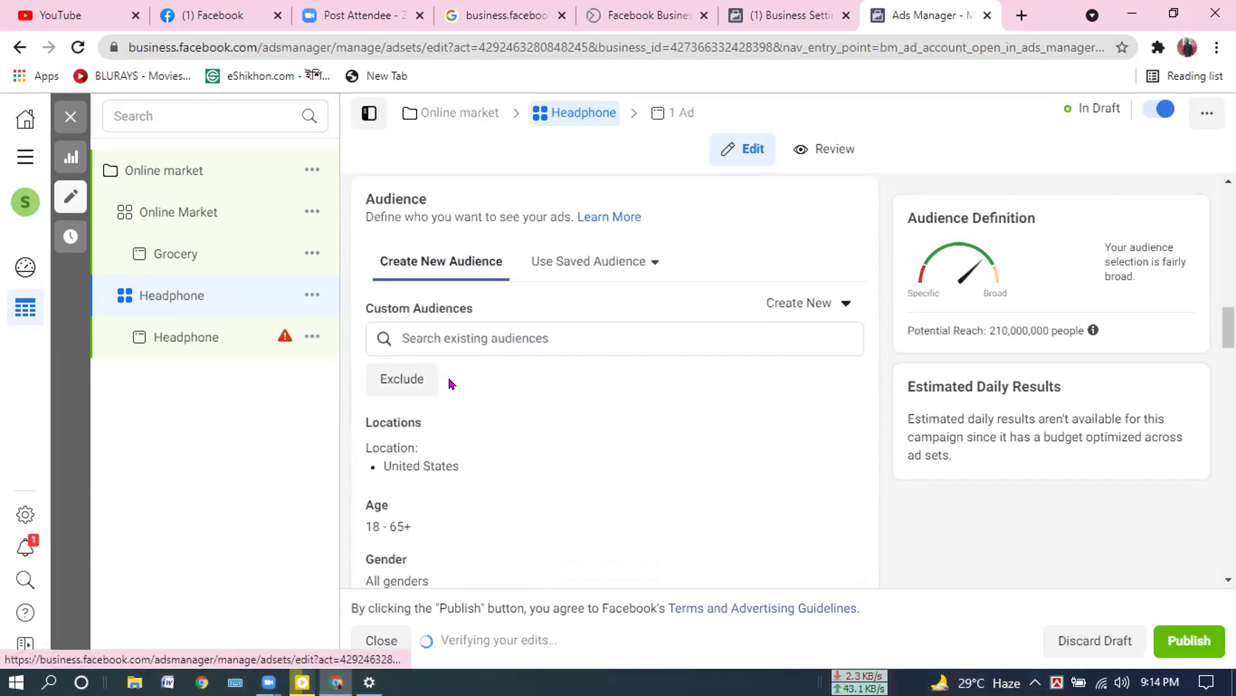
scroll(450, 384, down, 1)
scroll(449, 384, down, 2)
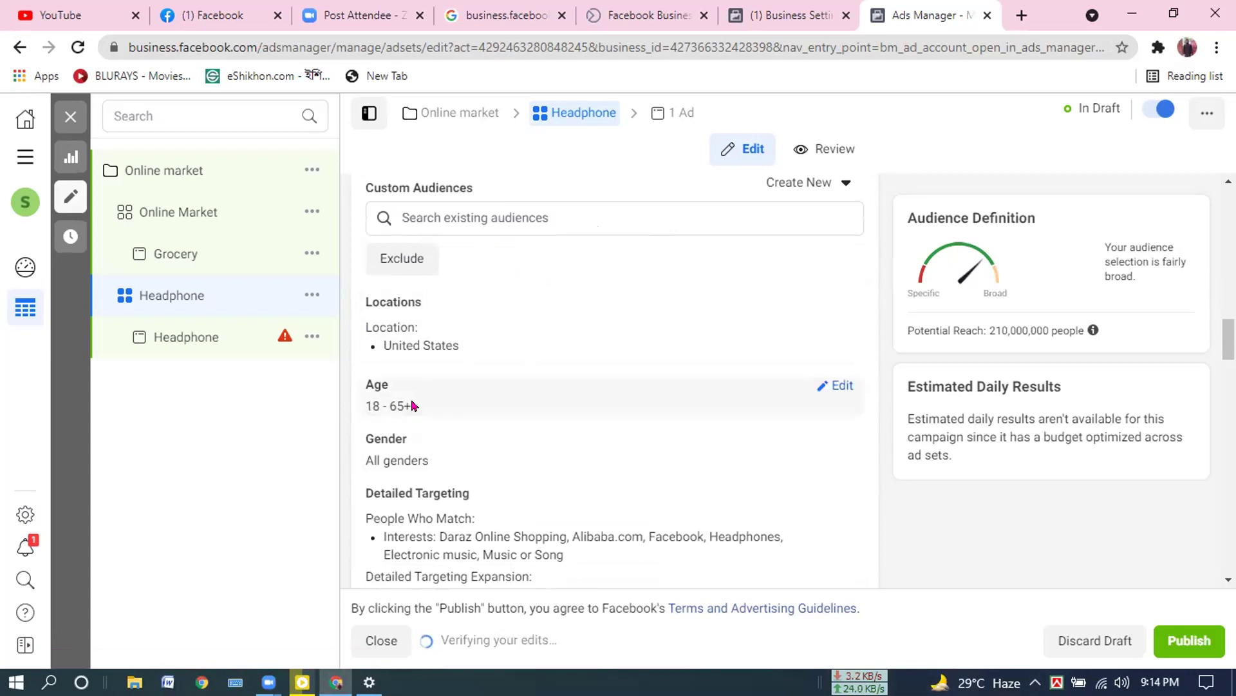
scroll(412, 405, down, 2)
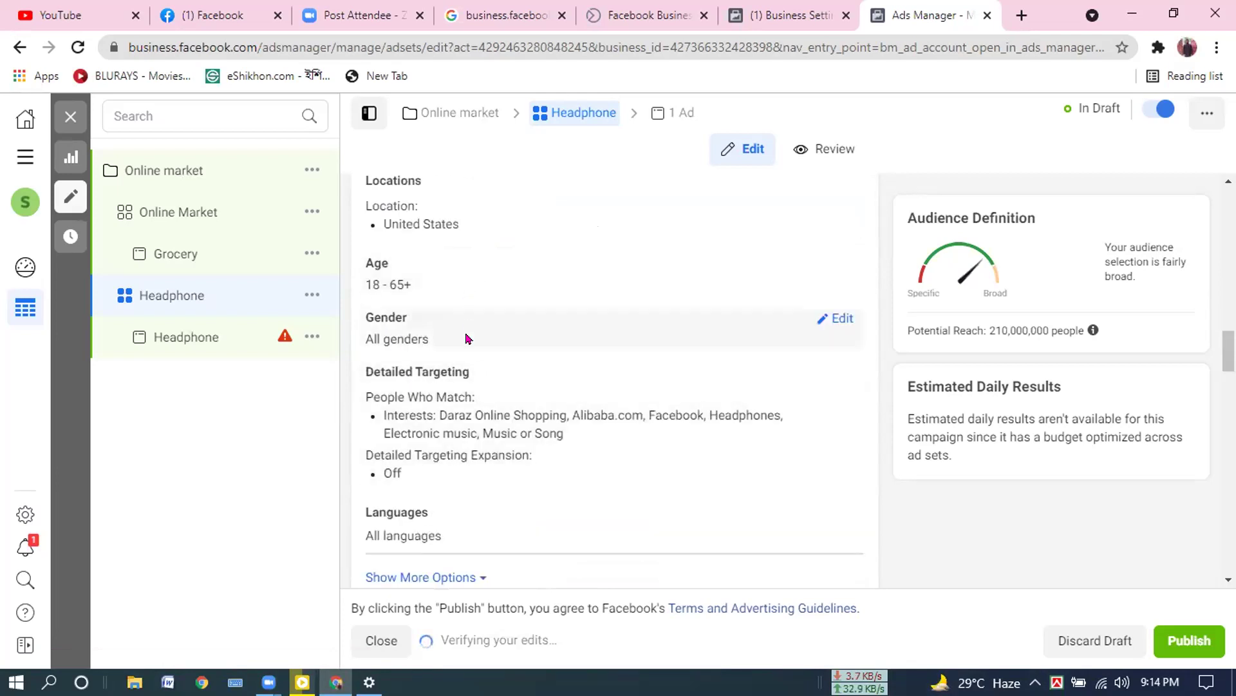
scroll(436, 317, down, 2)
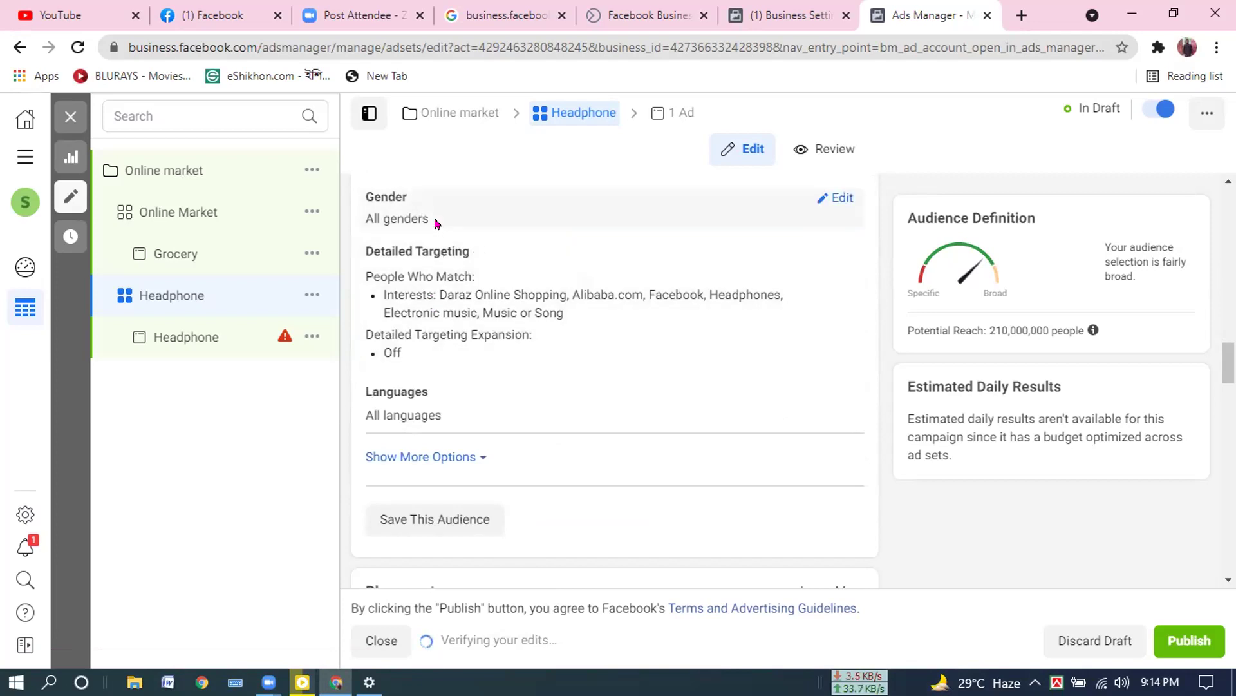
Check the ad set's placement mode and platforms, and return to its detailed targeting interests and languages
scroll(436, 226, down, 4)
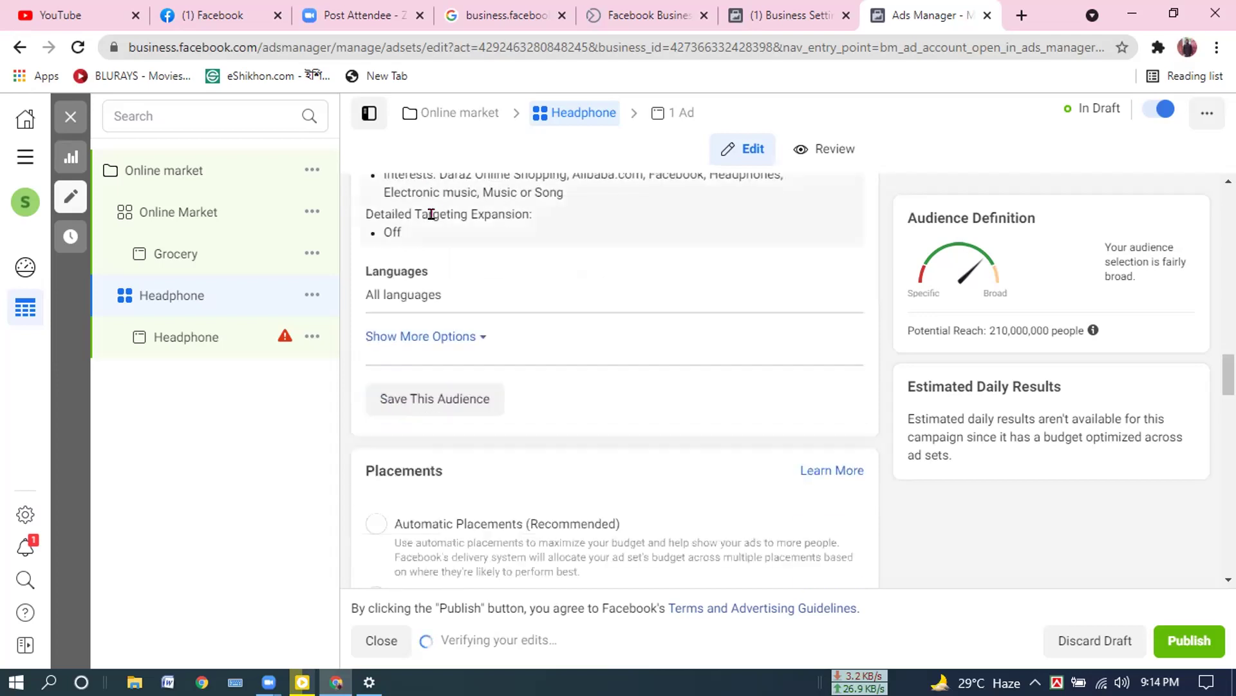
scroll(436, 230, down, 2)
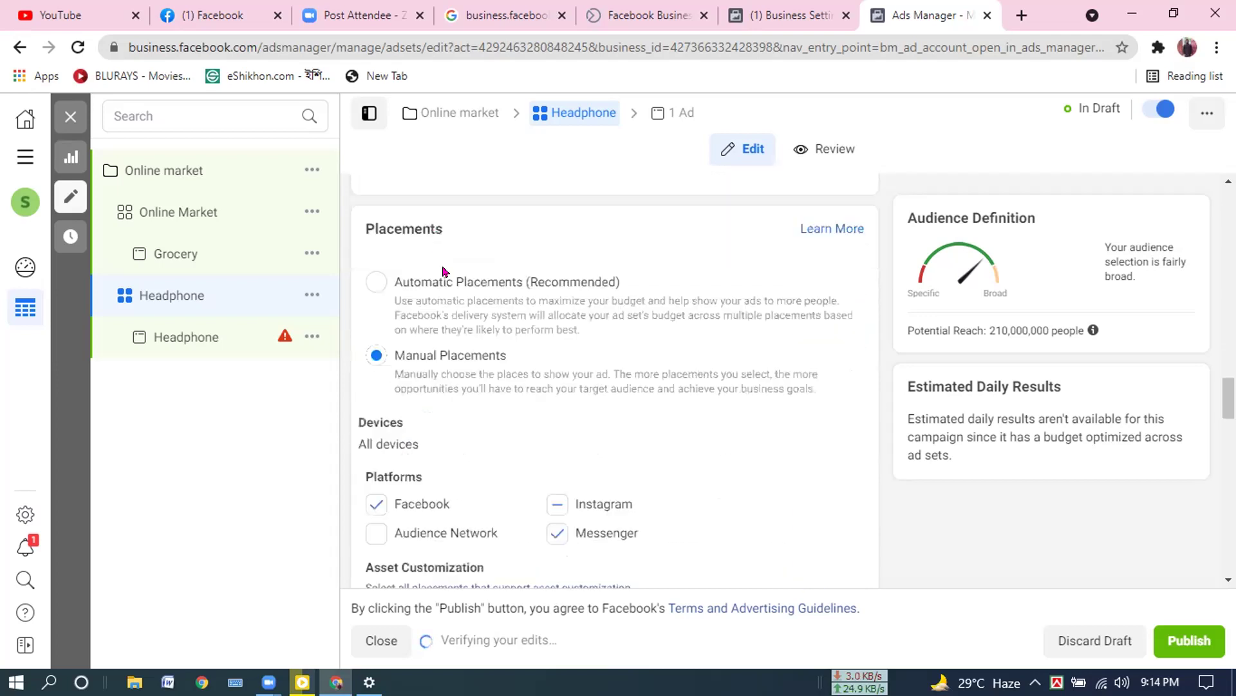
scroll(458, 331, down, 2)
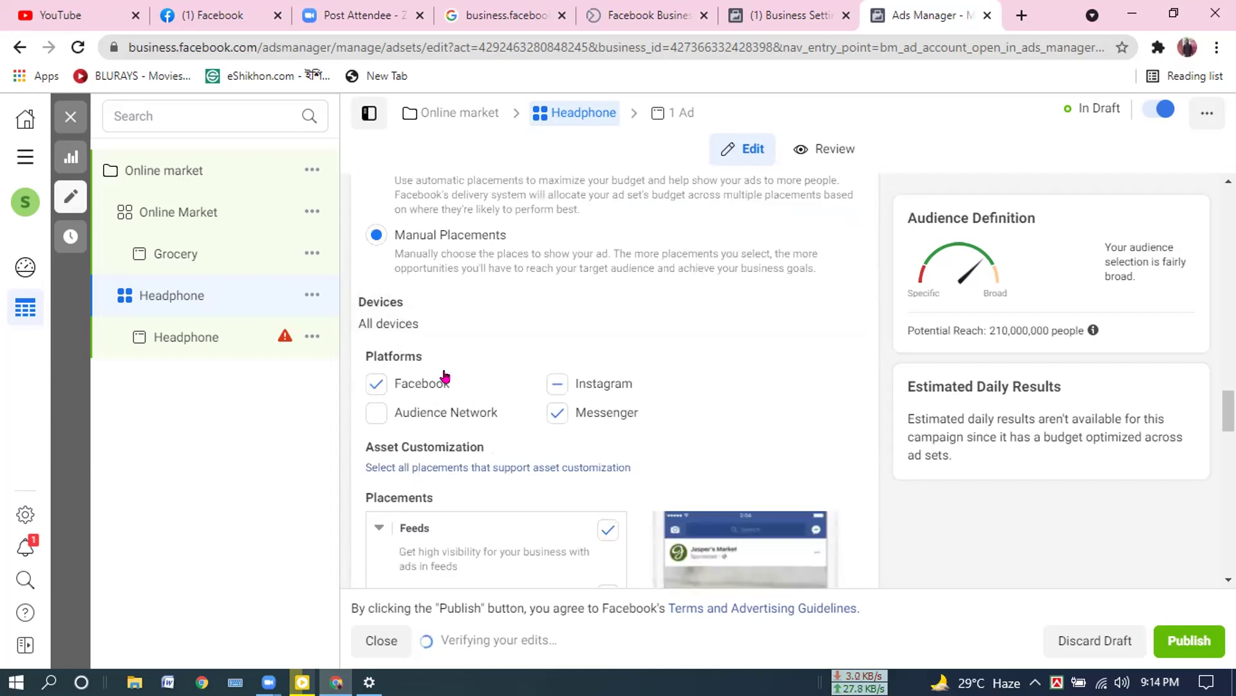
scroll(445, 375, up, 5)
scroll(449, 369, up, 5)
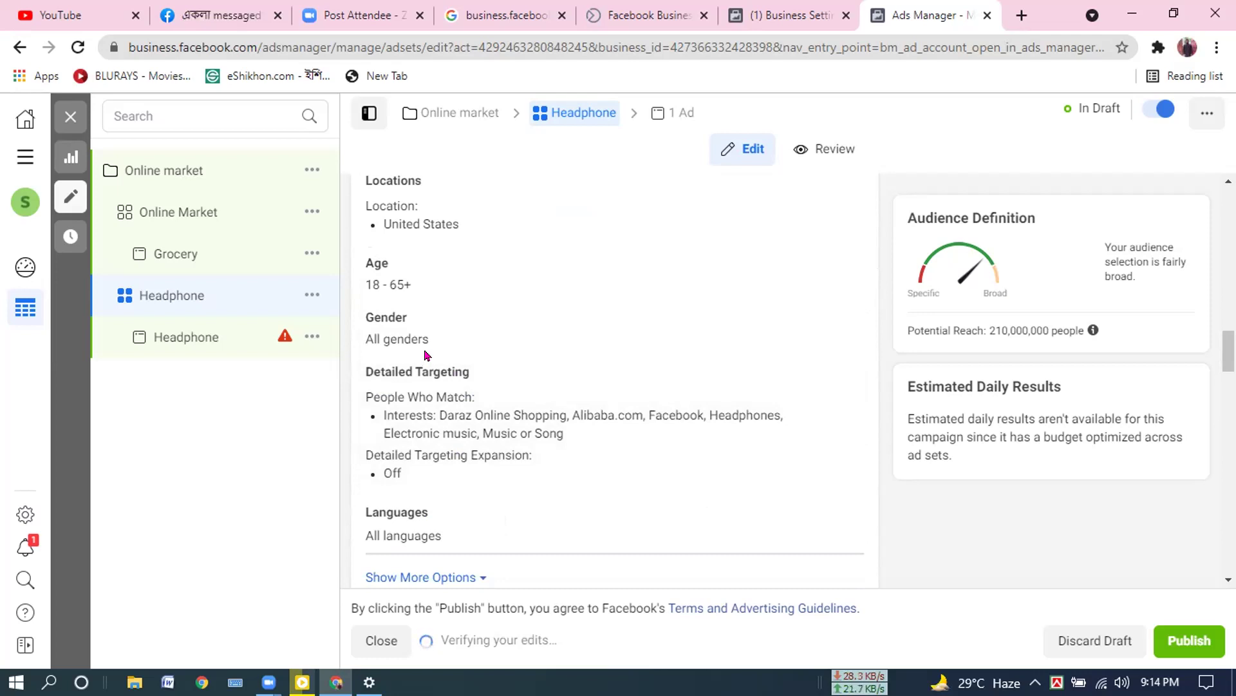
scroll(440, 376, down, 2)
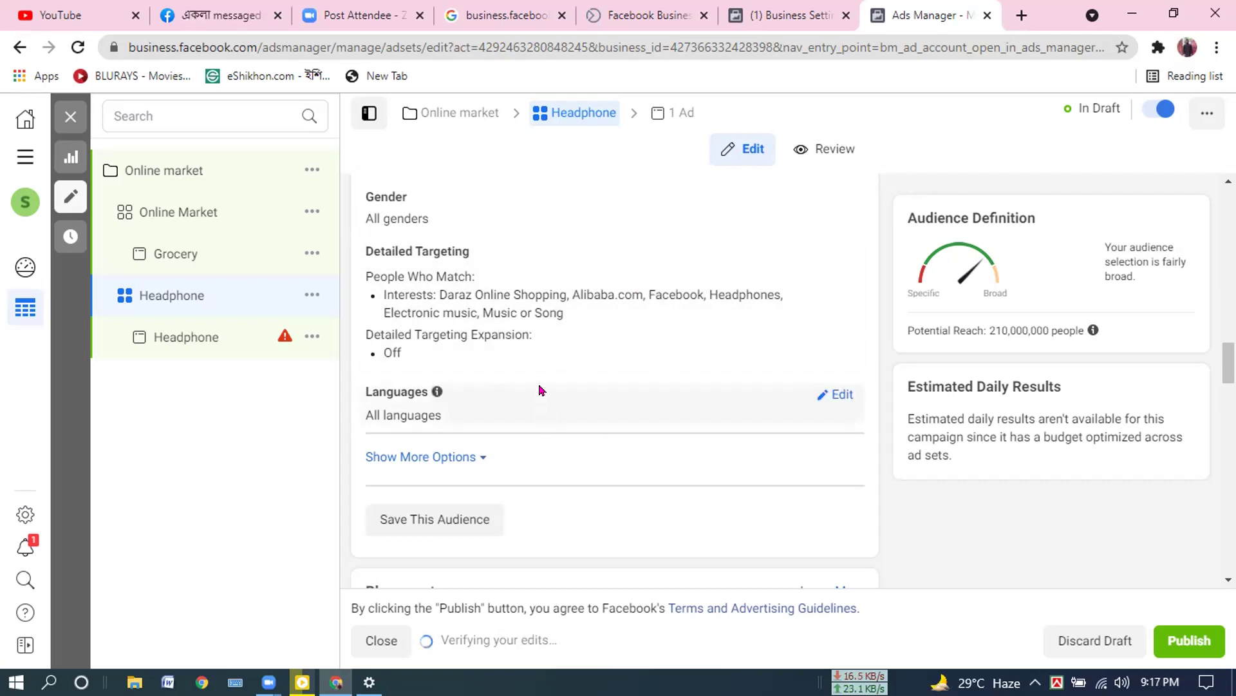
Go through the ad set's manual placements list and its Optimization & Delivery settings
scroll(539, 390, down, 4)
scroll(540, 390, down, 4)
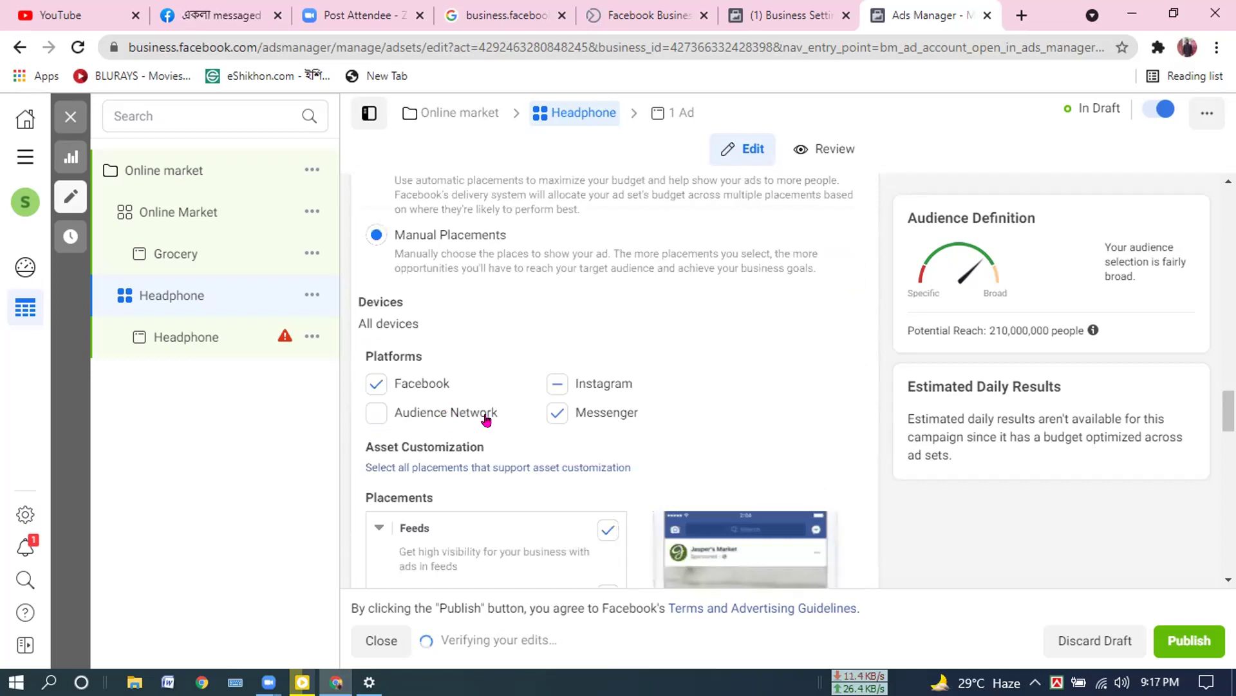
scroll(399, 412, down, 2)
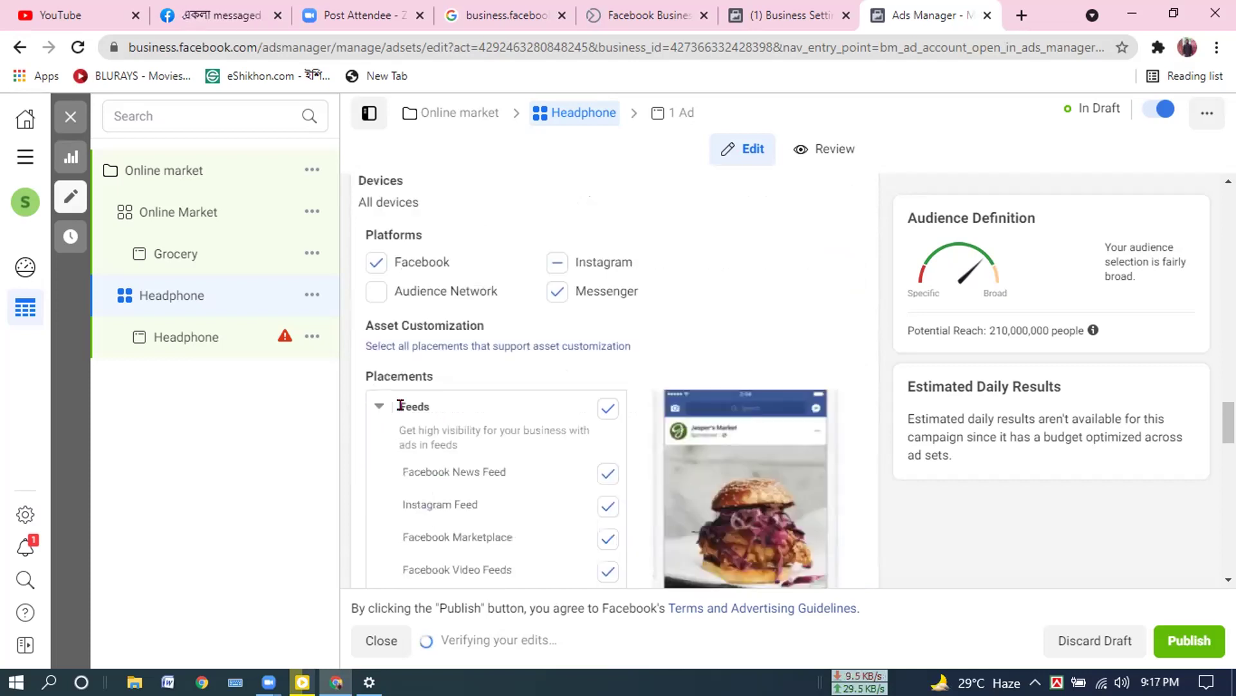
scroll(400, 406, down, 3)
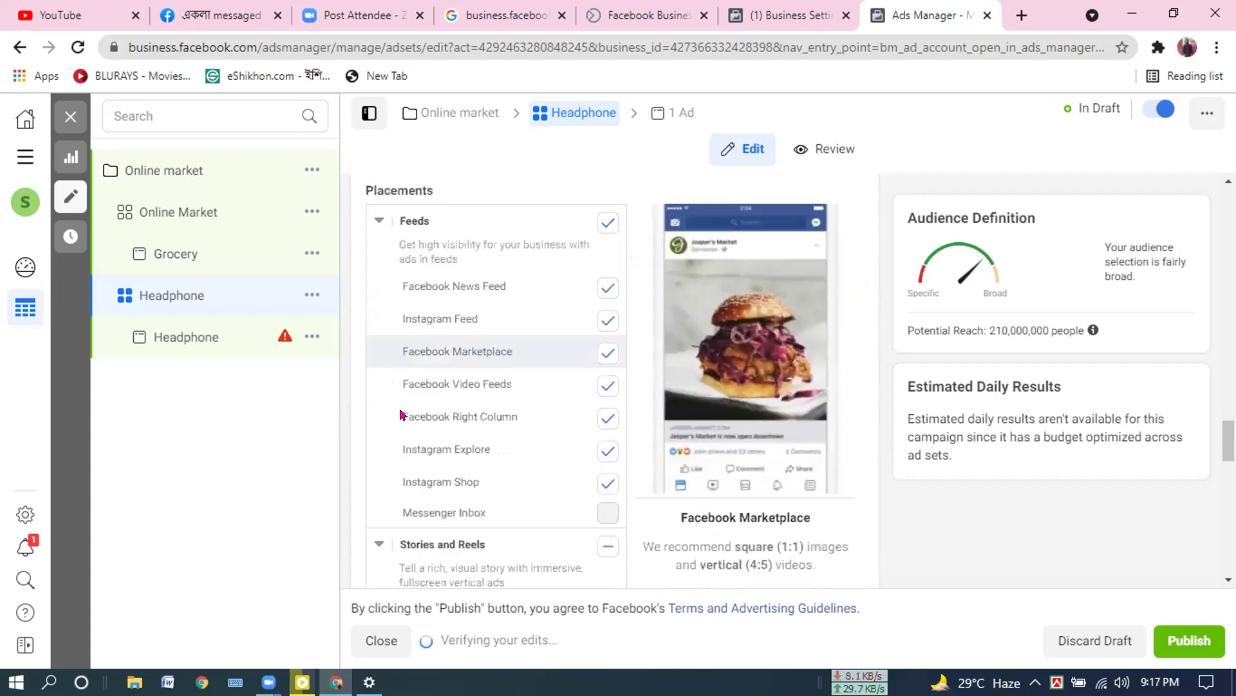
scroll(405, 416, down, 6)
scroll(489, 498, down, 10)
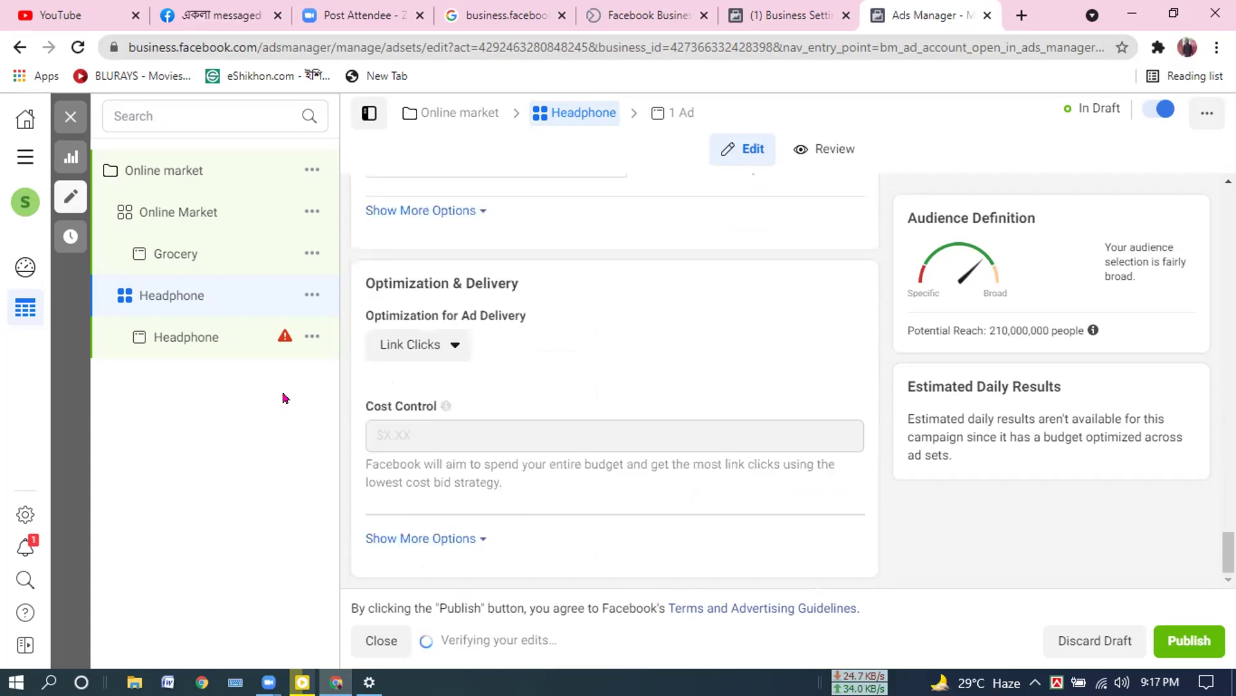
Open the Headphone ad and review its identity, ad format and carousel cards
click(197, 333)
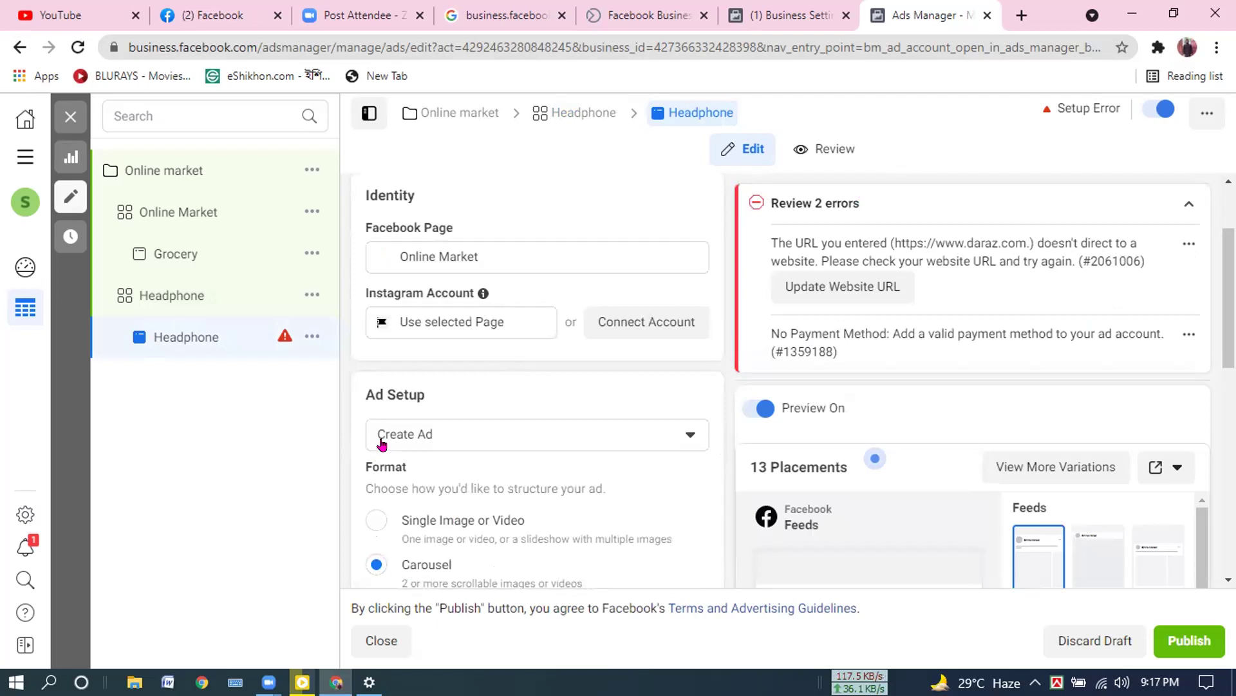
scroll(433, 458, down, 2)
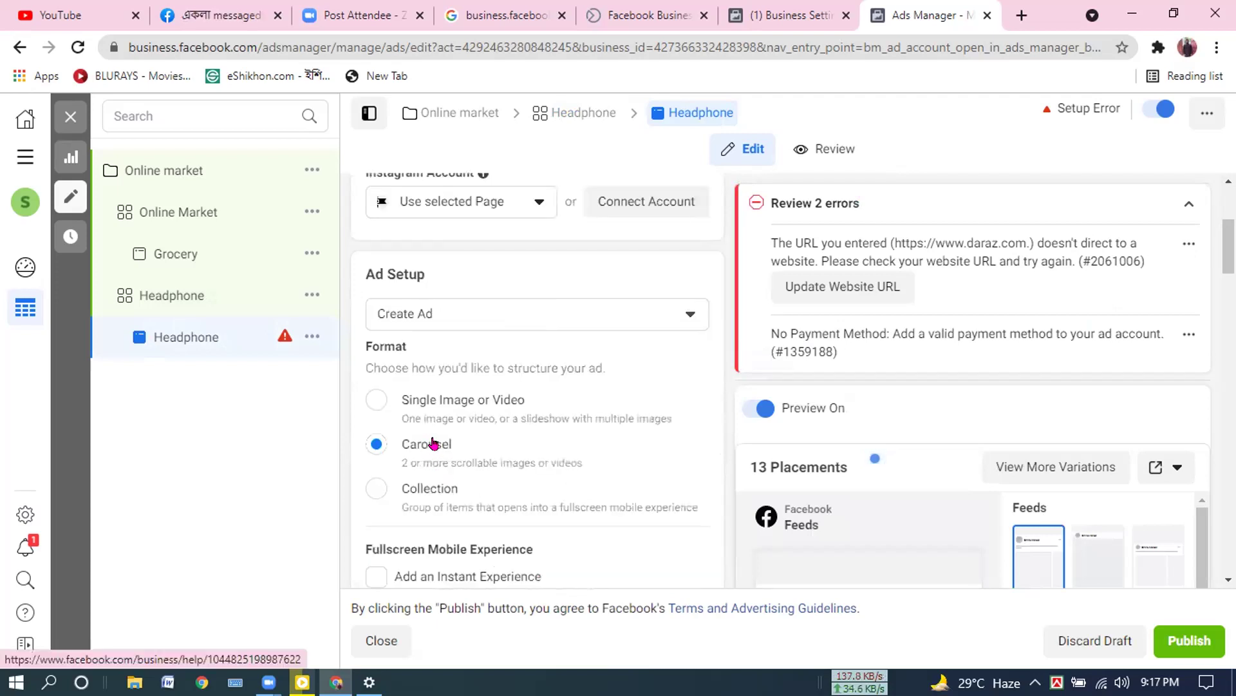
scroll(436, 447, down, 4)
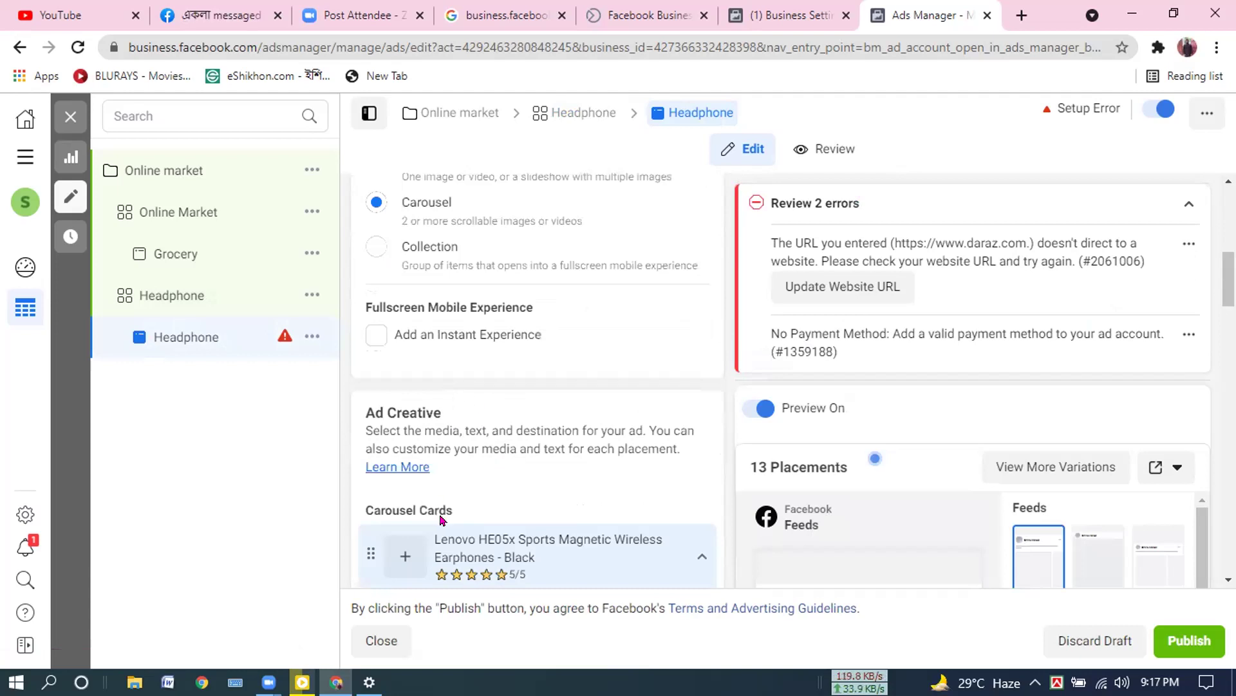
scroll(441, 519, down, 2)
scroll(407, 300, down, 5)
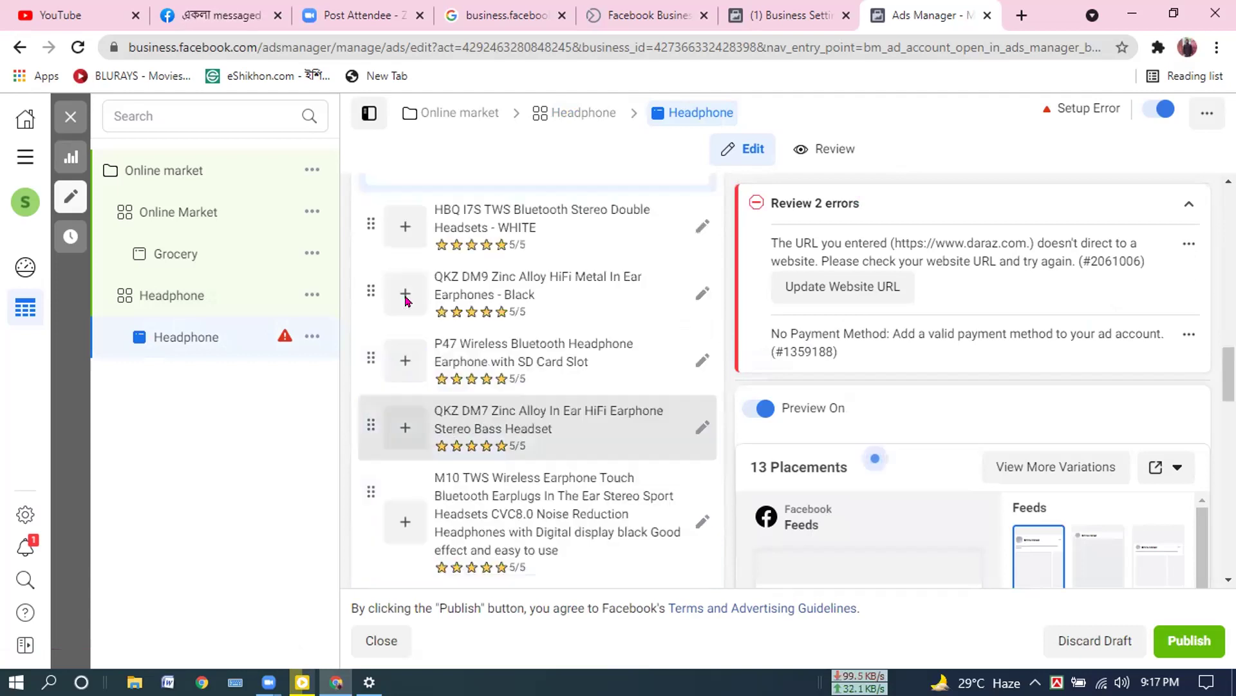
Review the Headphone ad's list of carousel cards, the card display options, primary text and See More URL
scroll(407, 300, up, 2)
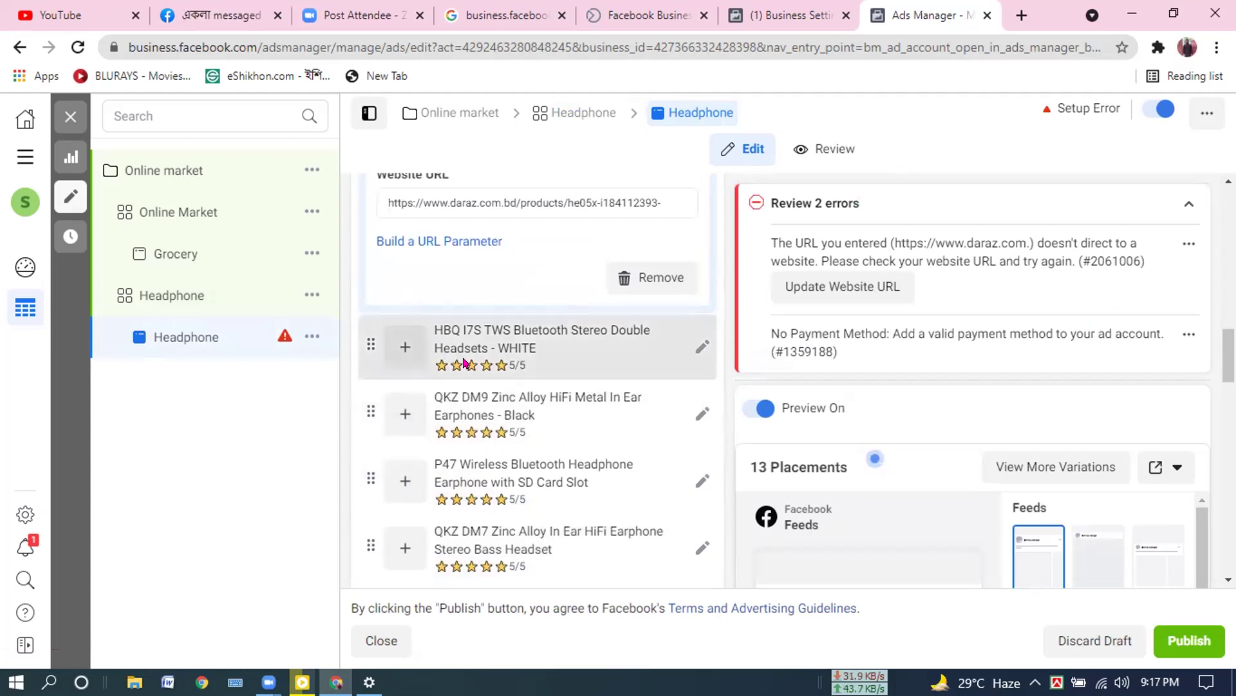
scroll(465, 396, down, 2)
scroll(465, 386, down, 6)
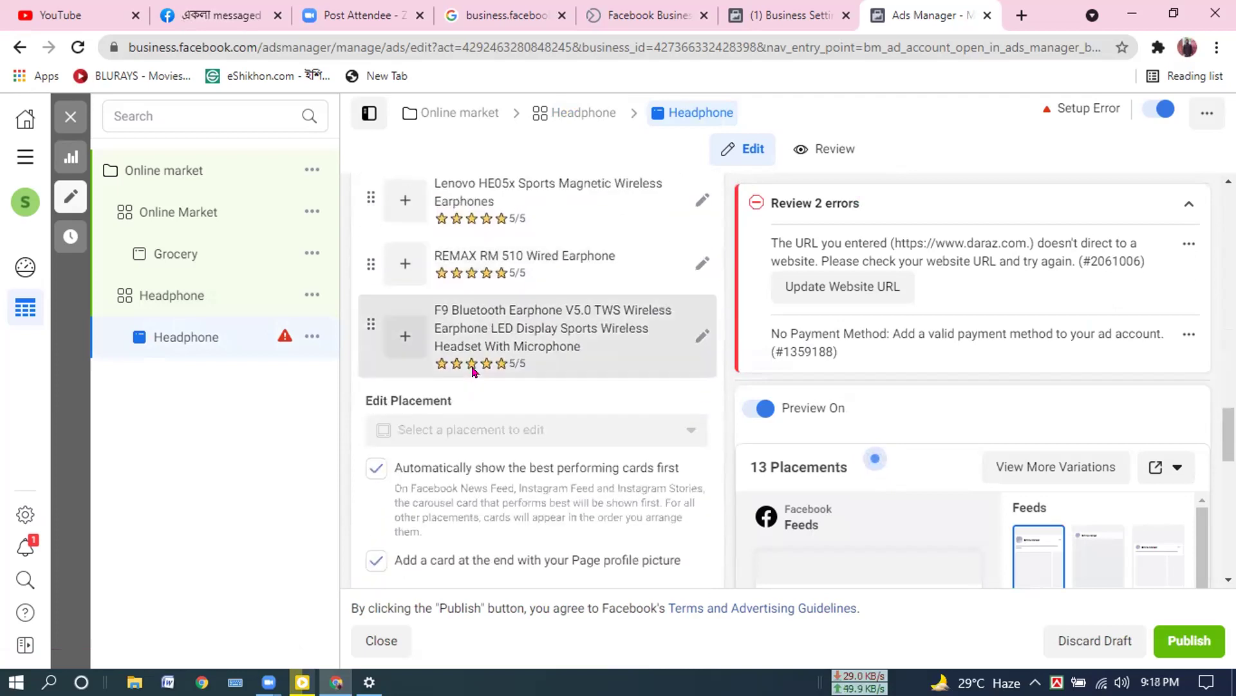
scroll(490, 341, down, 3)
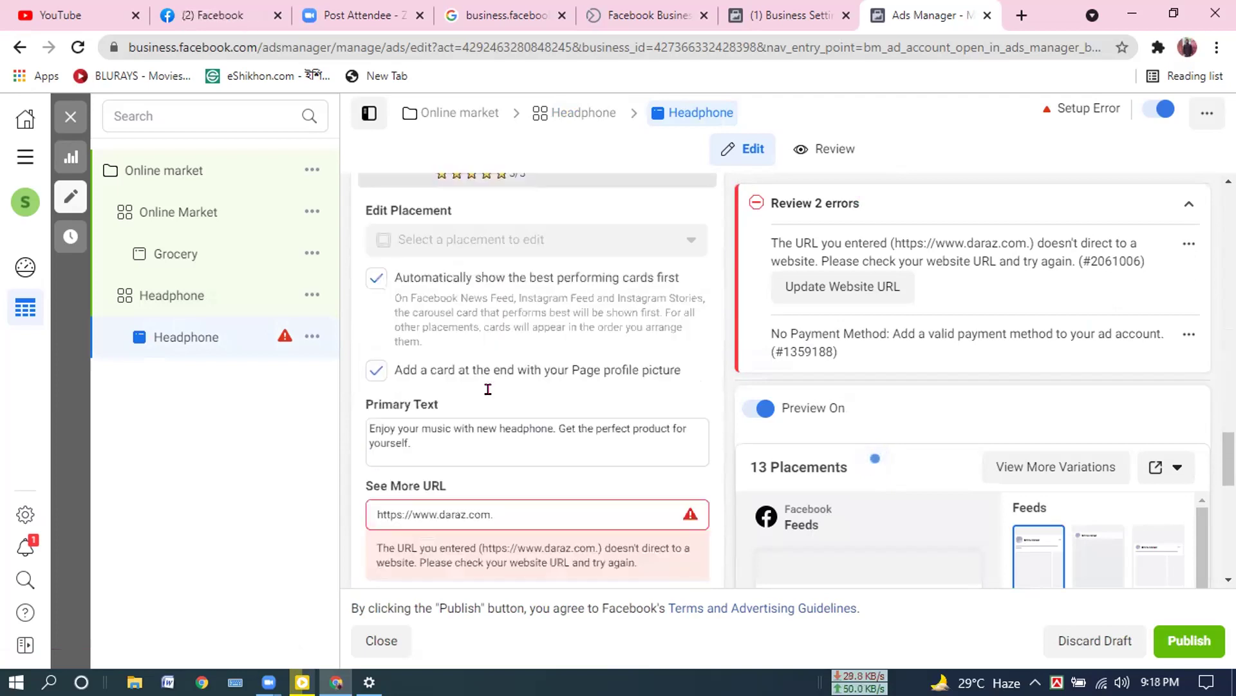
scroll(488, 389, down, 1)
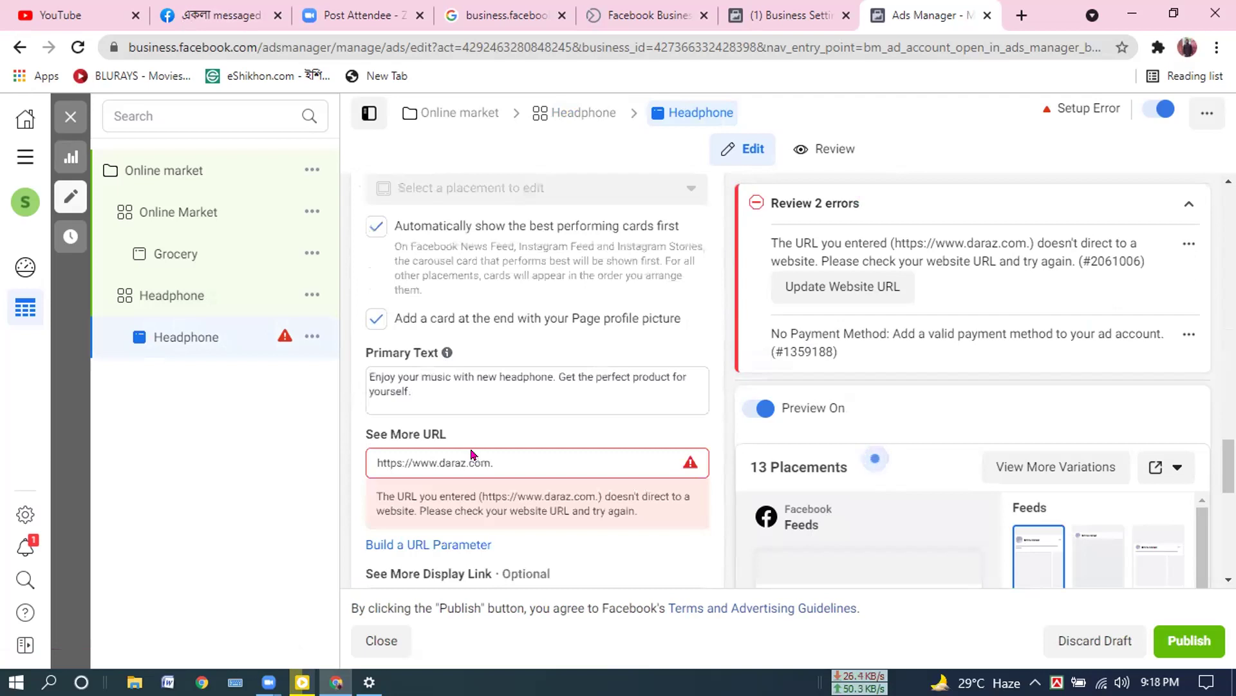
scroll(480, 448, up, 5)
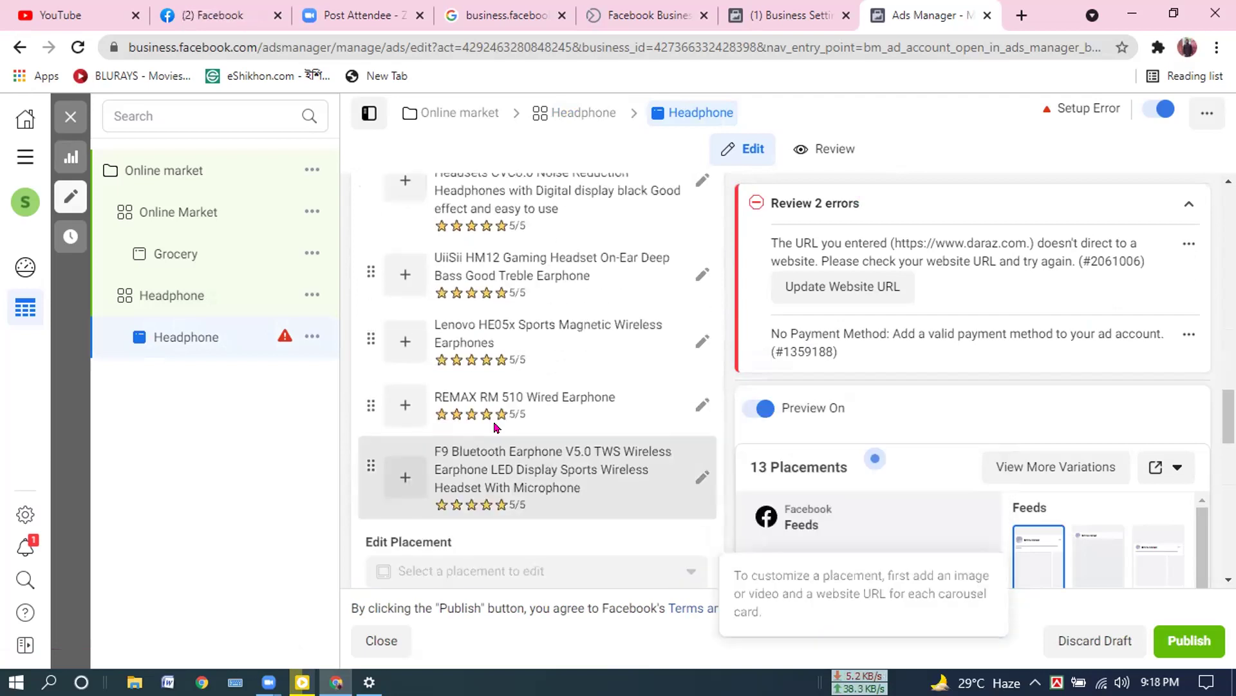
scroll(497, 427, up, 2)
click(498, 439)
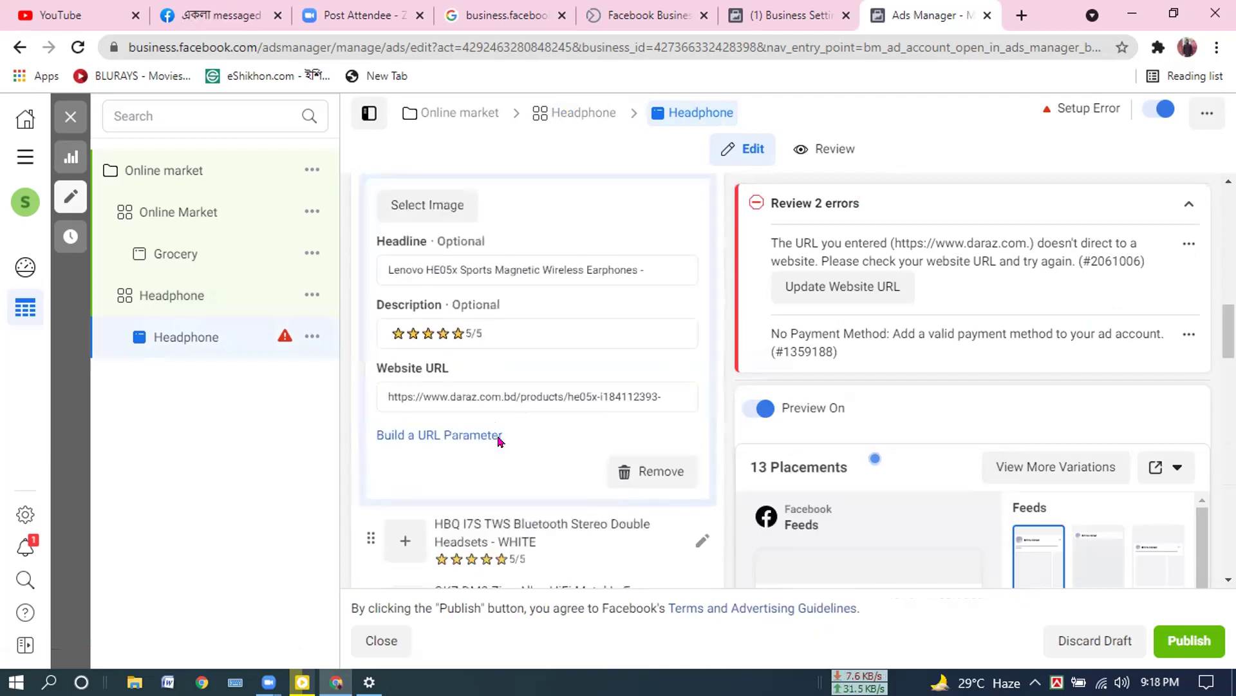
Check the ad's Carousel format and the first Lenovo HE05x card's image, headline, description and website URL fields
scroll(499, 441, up, 3)
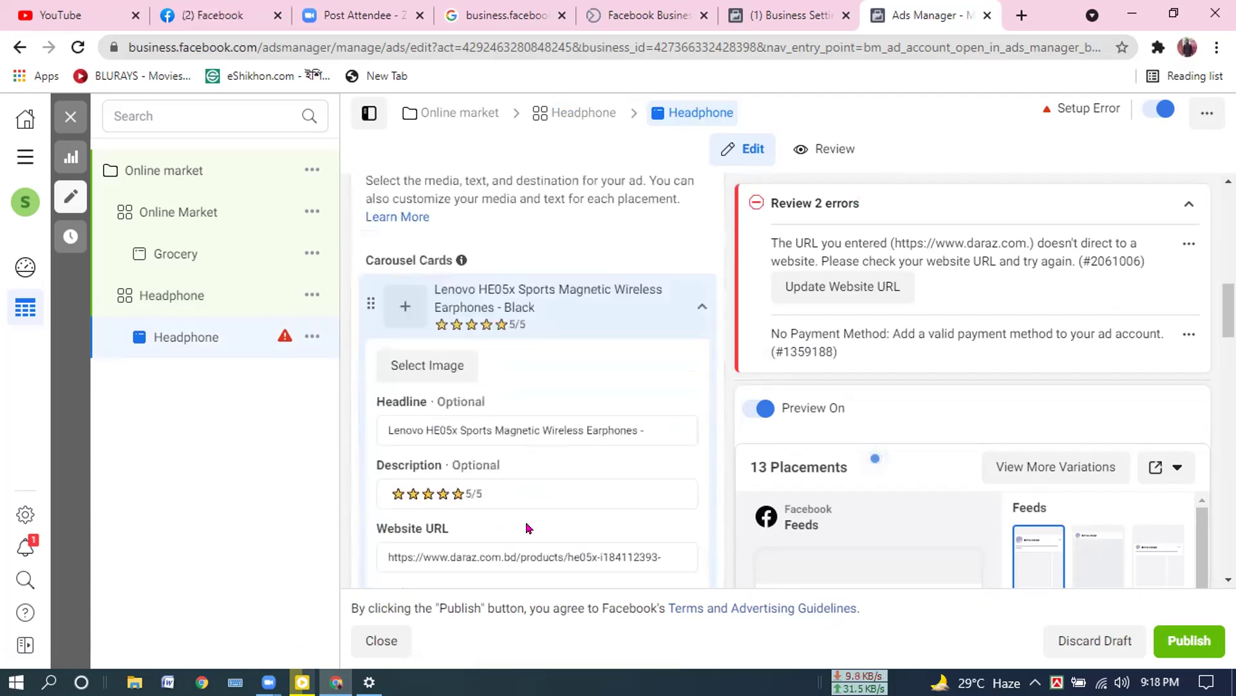
scroll(527, 528, up, 6)
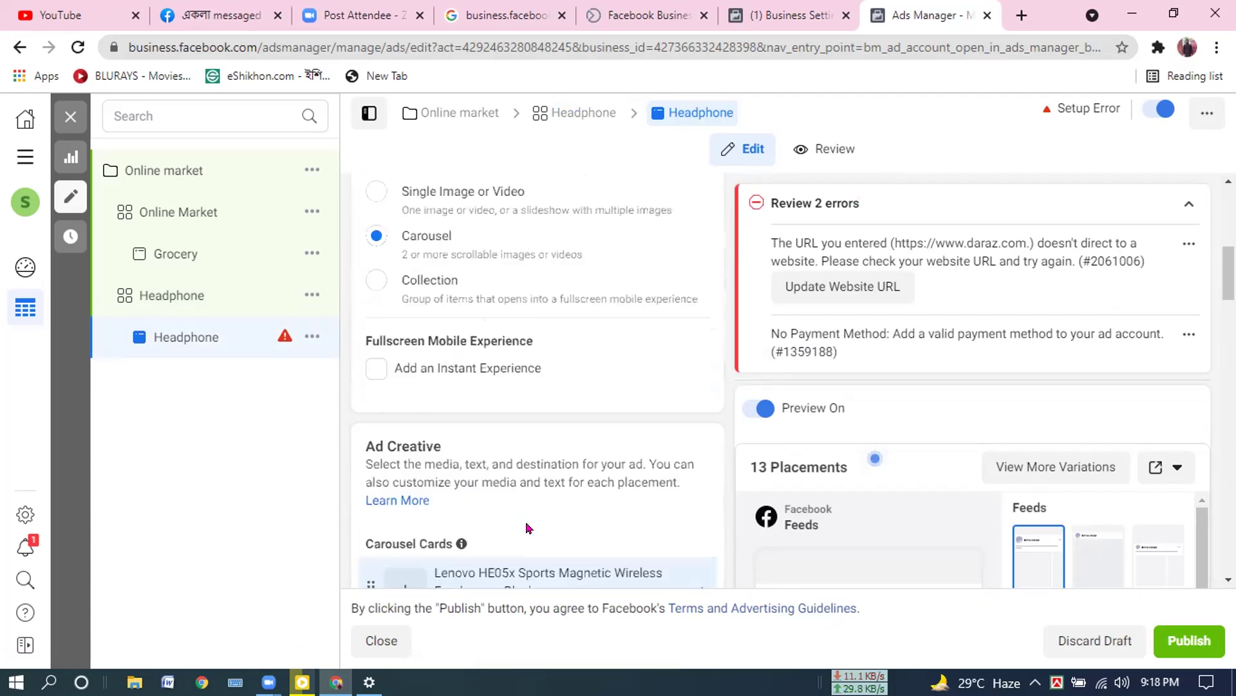
scroll(527, 528, down, 2)
scroll(527, 528, up, 2)
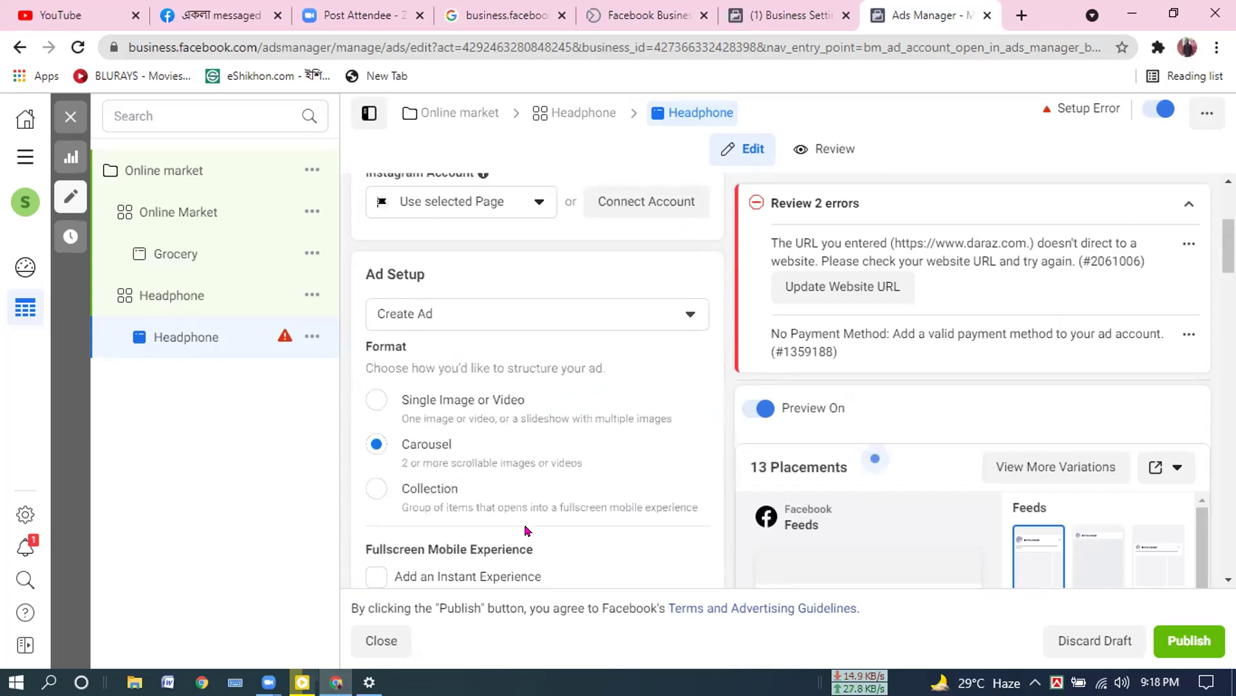
scroll(527, 530, down, 6)
scroll(527, 530, down, 4)
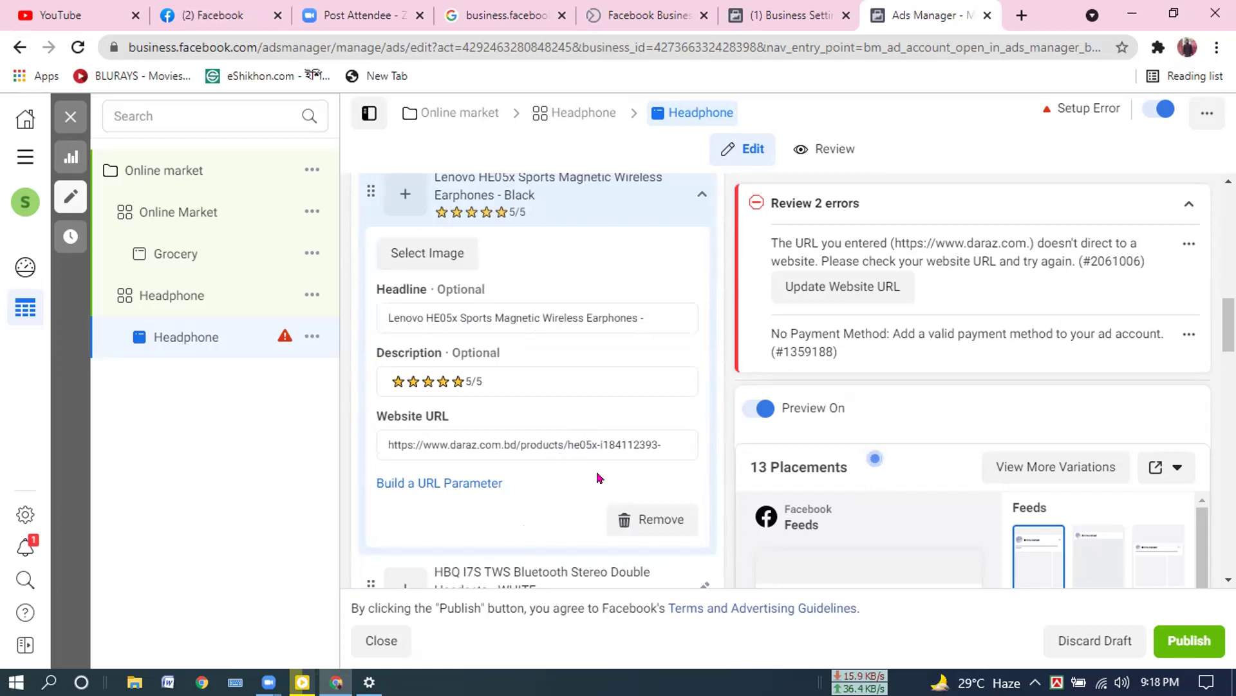
Go through the remaining carousel cards, placement and card options, ad text, URL, call to action and tracking settings
scroll(598, 478, down, 2)
scroll(597, 477, down, 2)
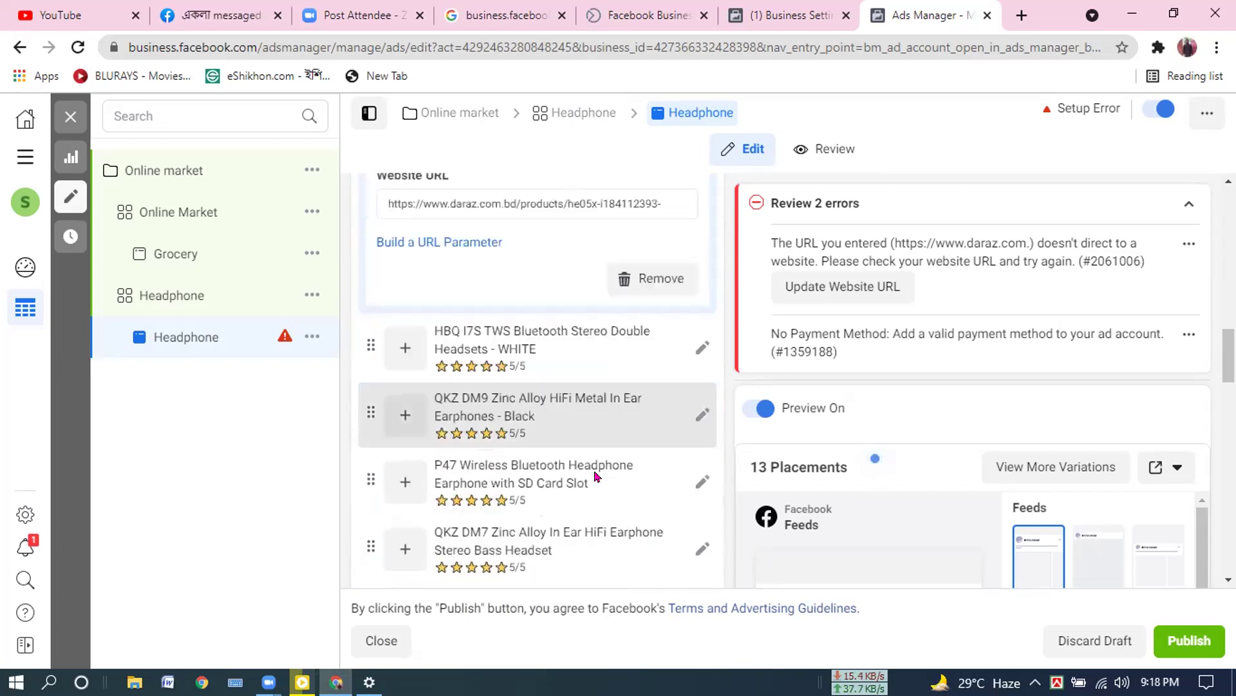
scroll(593, 474, down, 7)
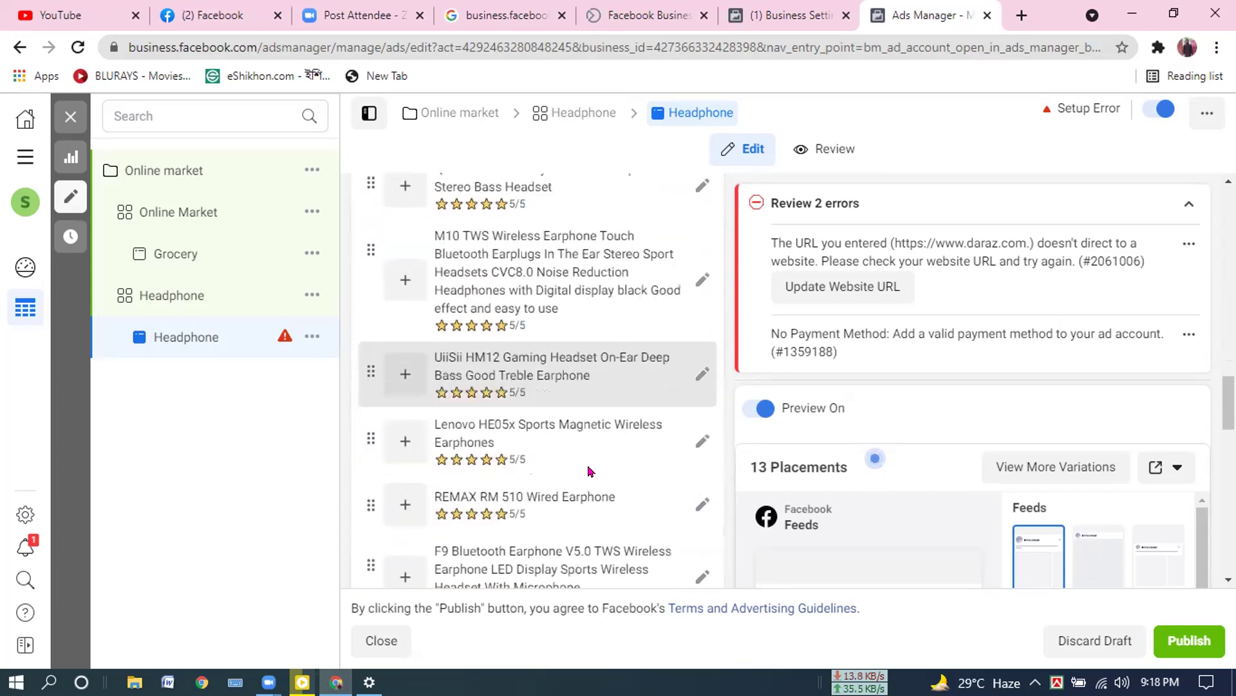
scroll(588, 471, down, 2)
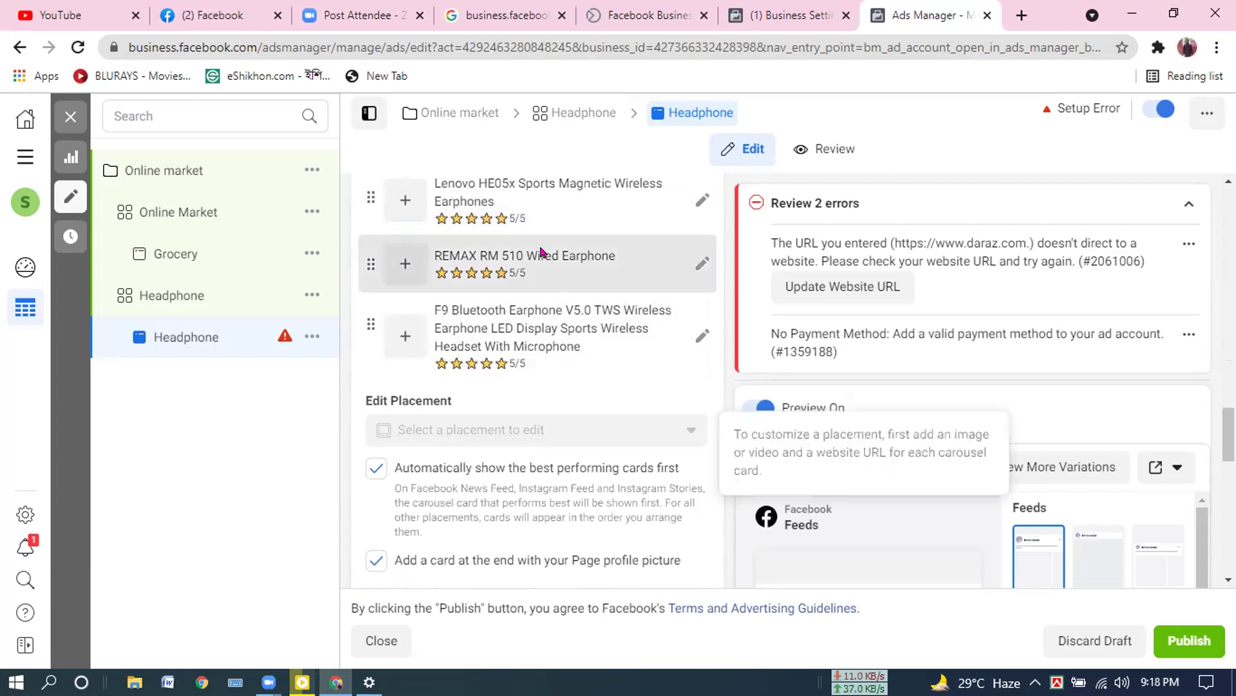
scroll(524, 359, down, 2)
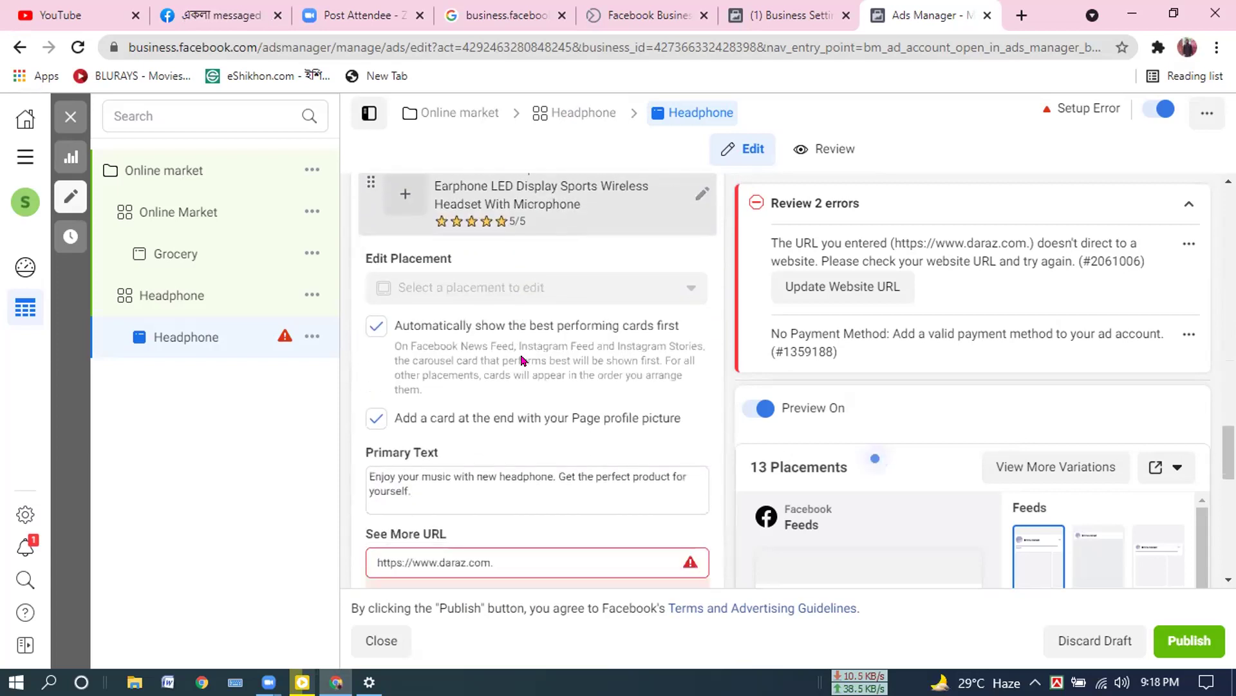
scroll(524, 359, down, 2)
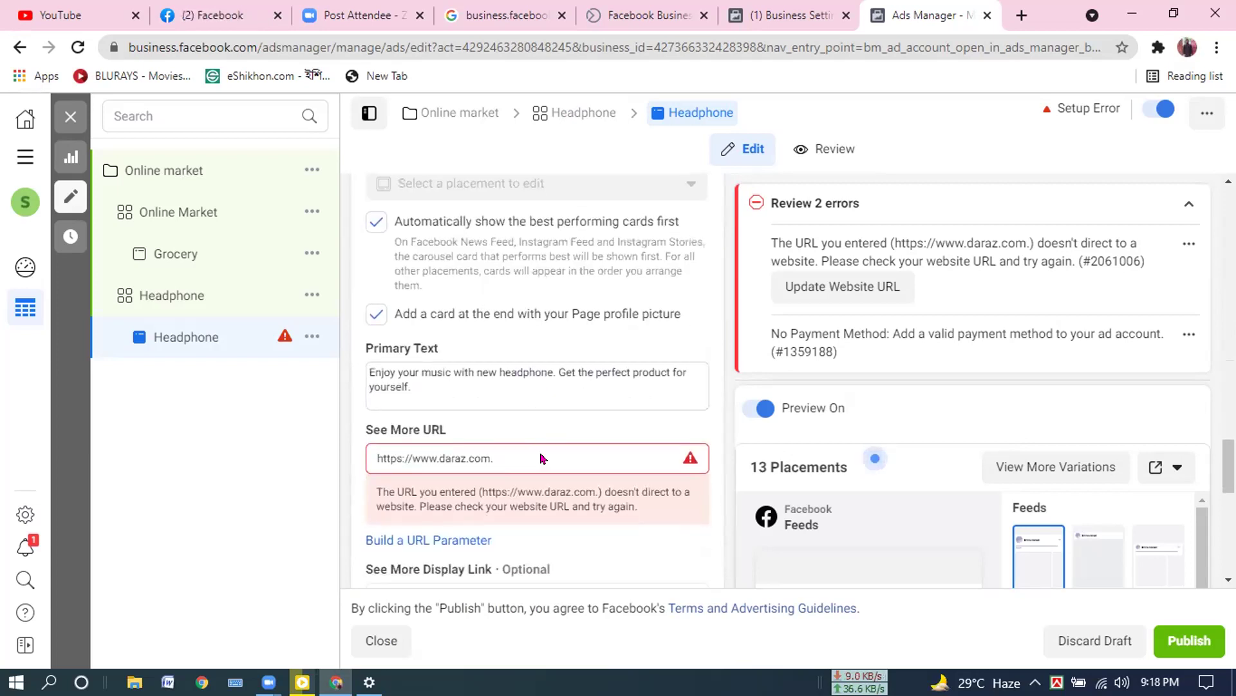
scroll(540, 454, down, 4)
scroll(541, 454, down, 4)
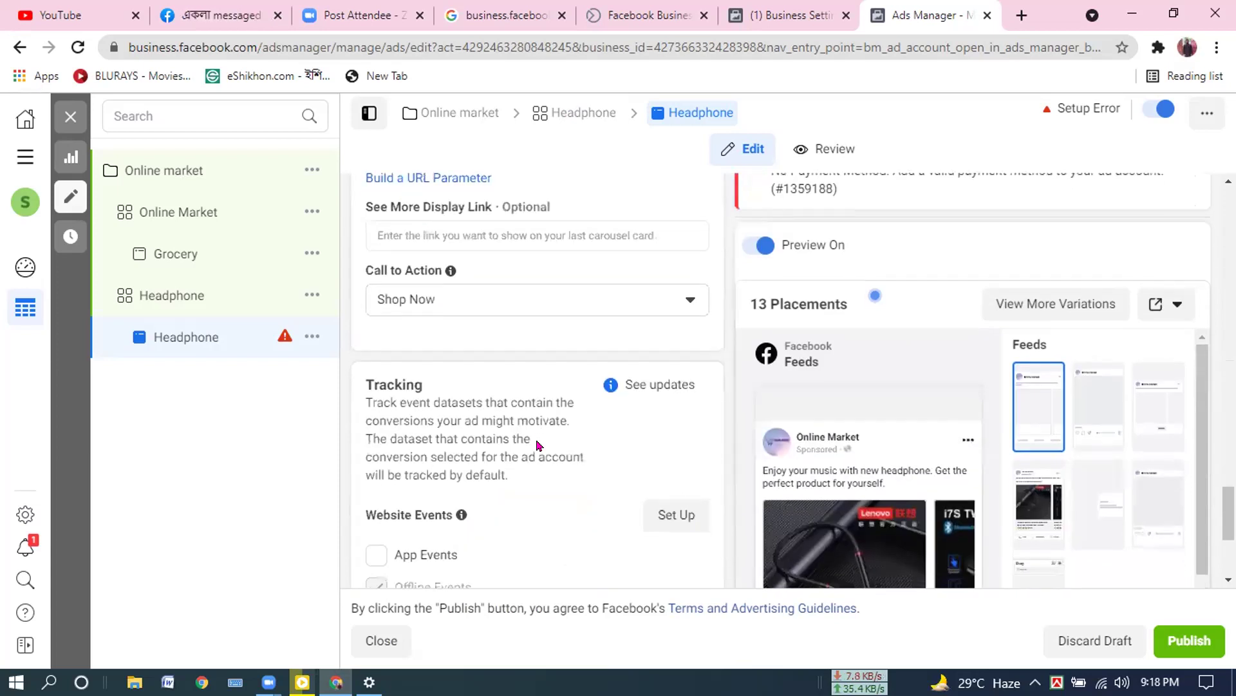
scroll(704, 359, down, 3)
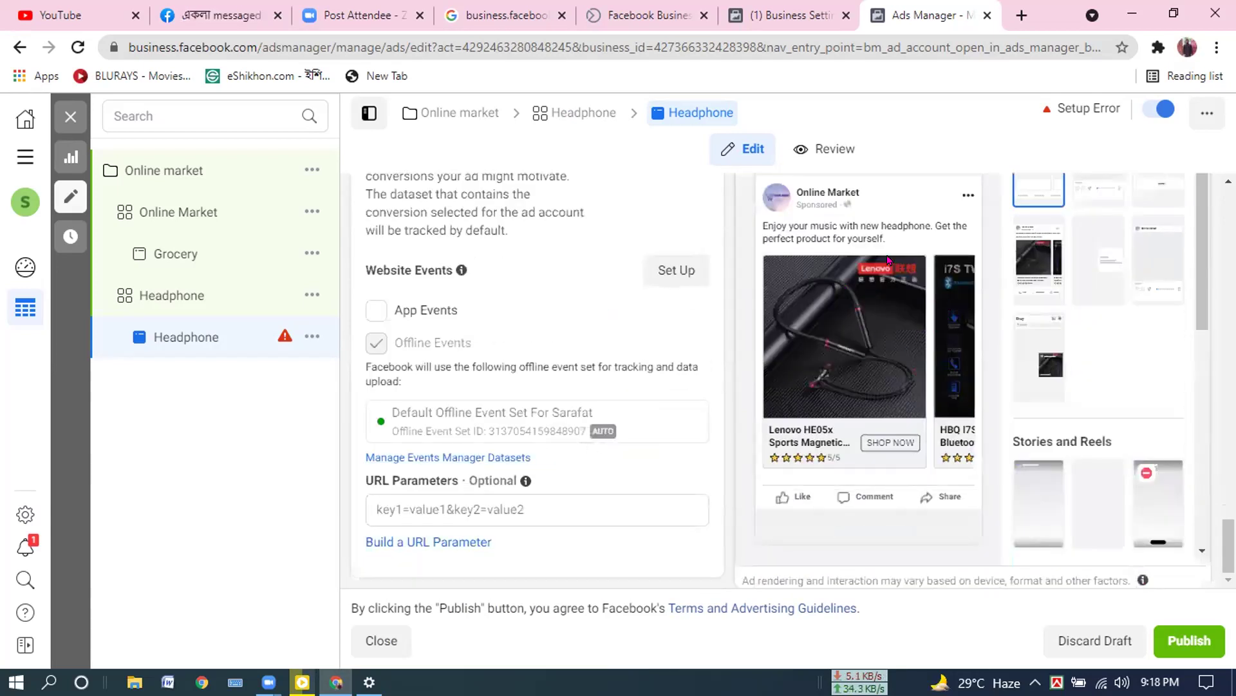
Expand the Facebook feed preview of the Headphone ad and switch it to Desktop News Feed
scroll(879, 419, up, 2)
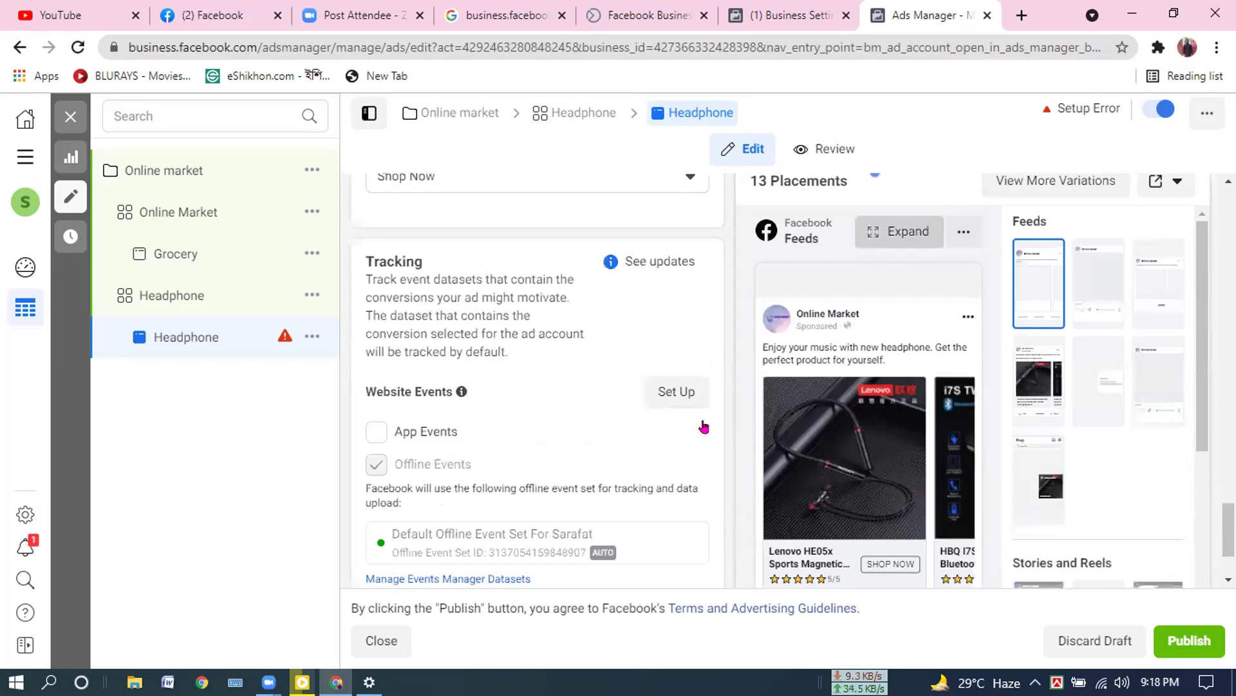
click(777, 273)
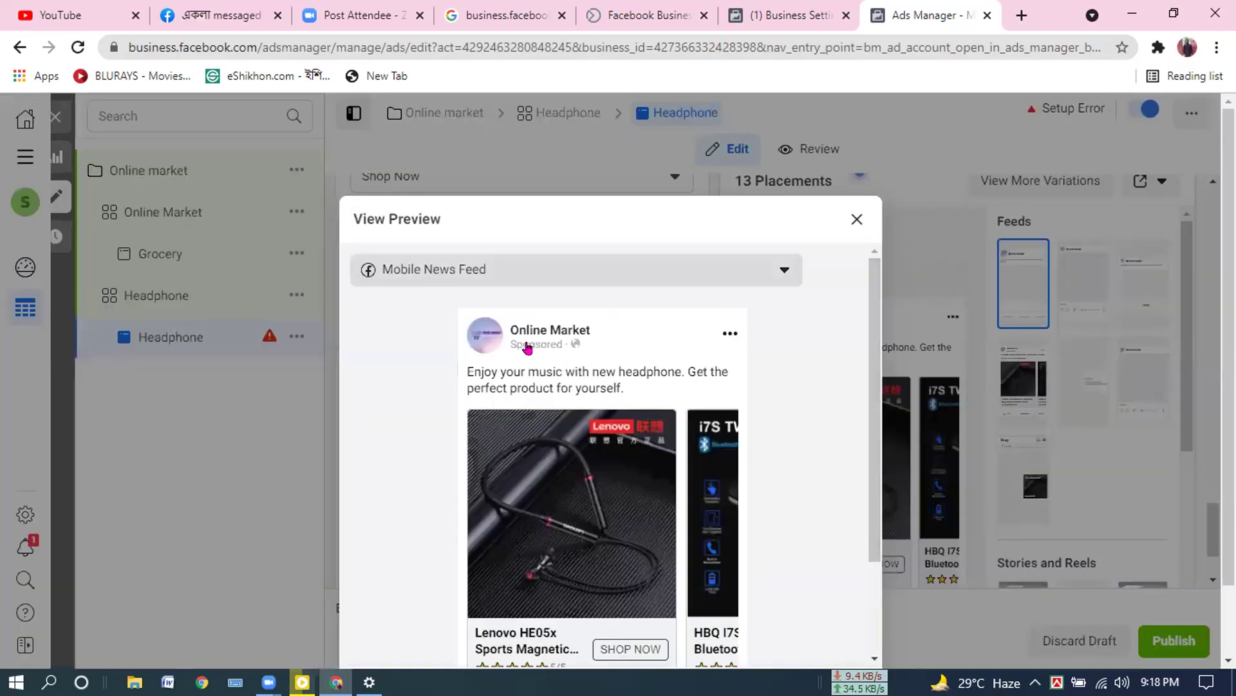
click(525, 270)
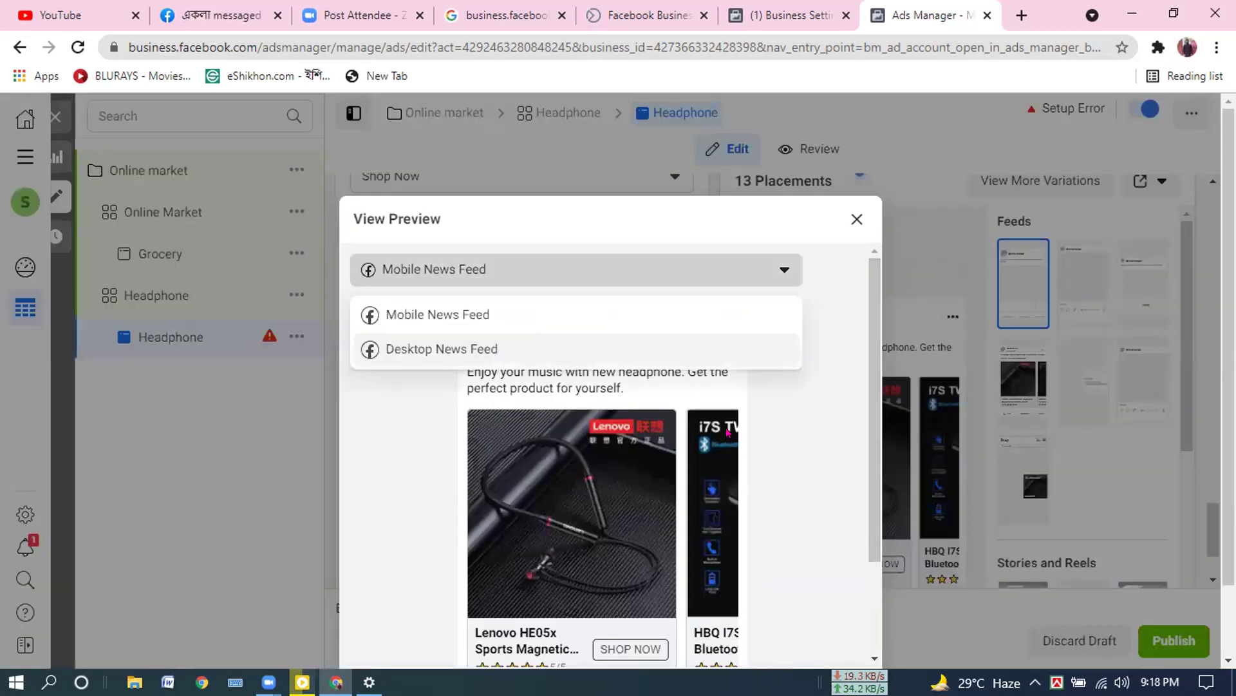
key(Return)
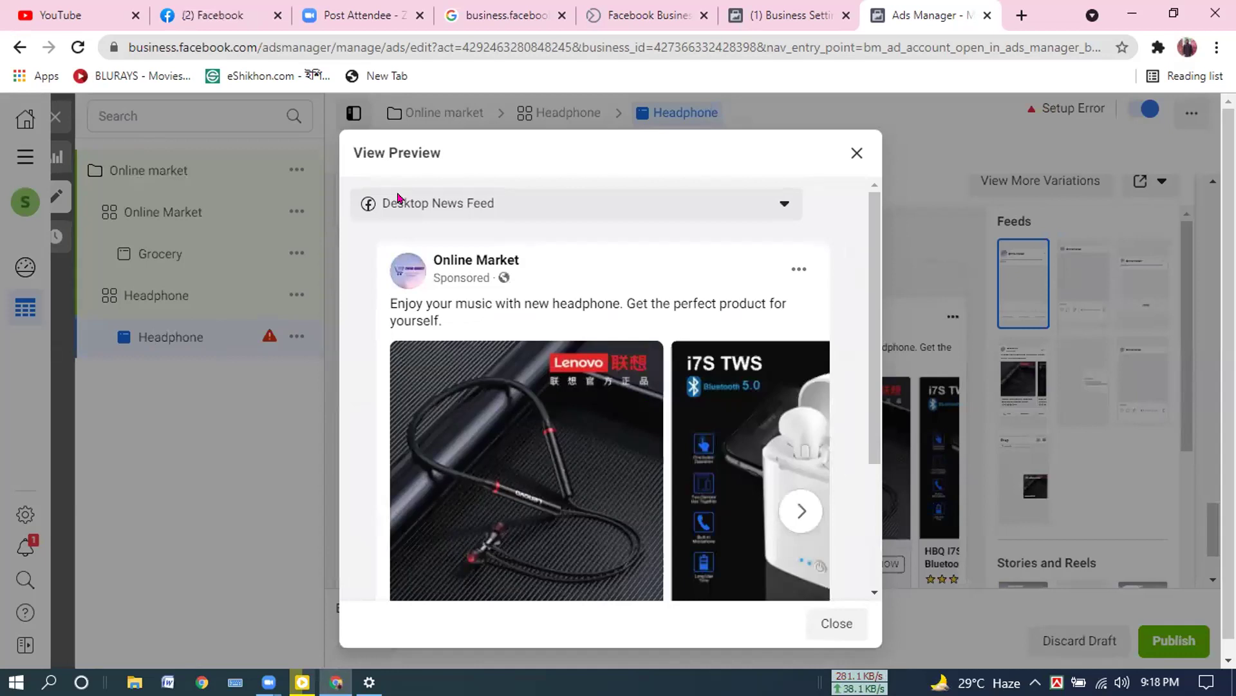
Browse through the headphone product cards in the desktop carousel preview, and close the preview
scroll(411, 187, down, 2)
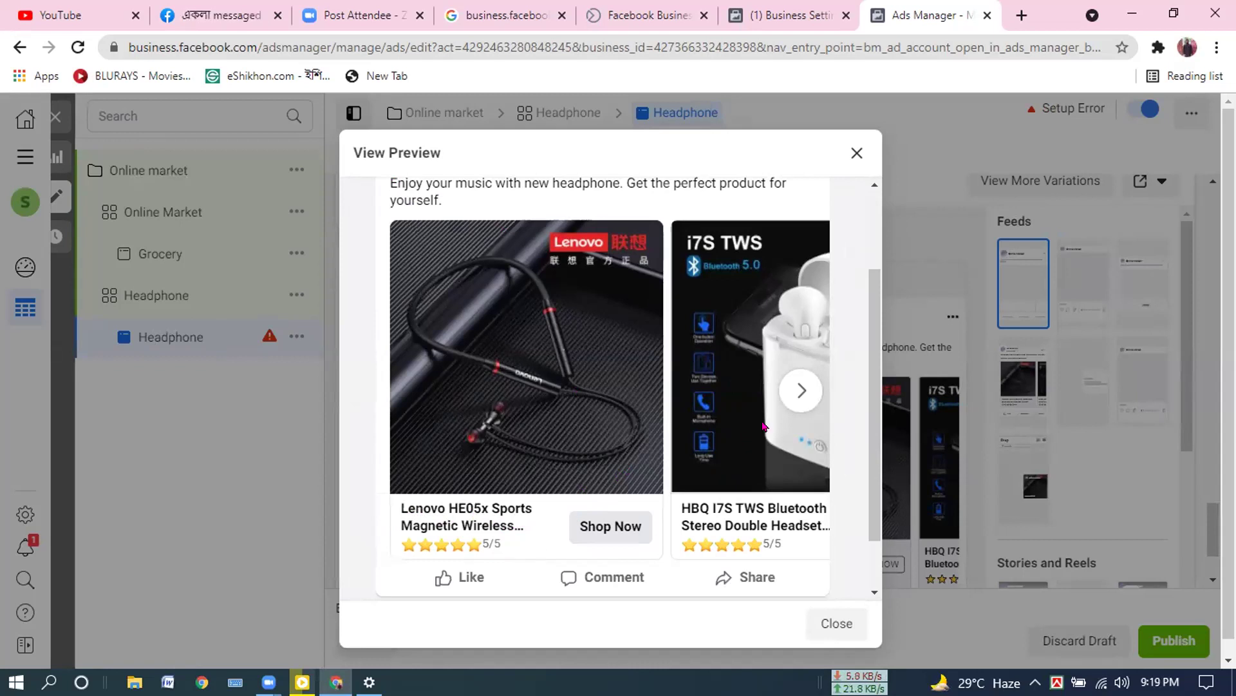
click(802, 399)
click(802, 400)
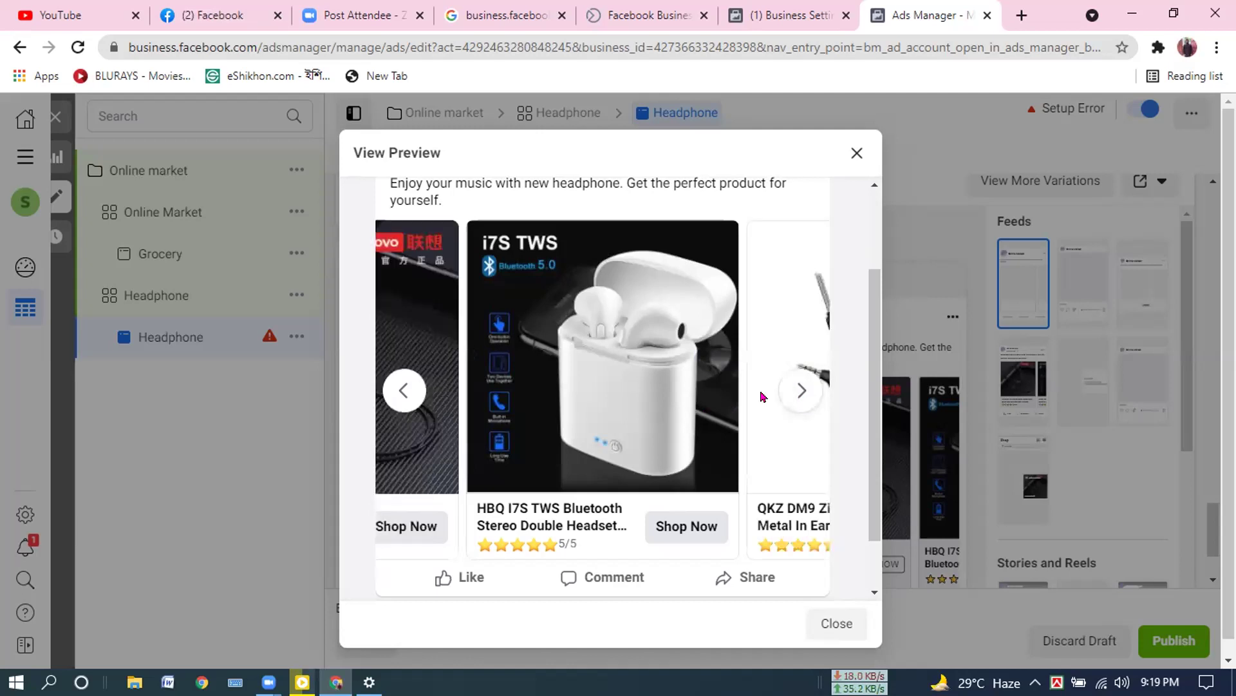
scroll(761, 395, up, 2)
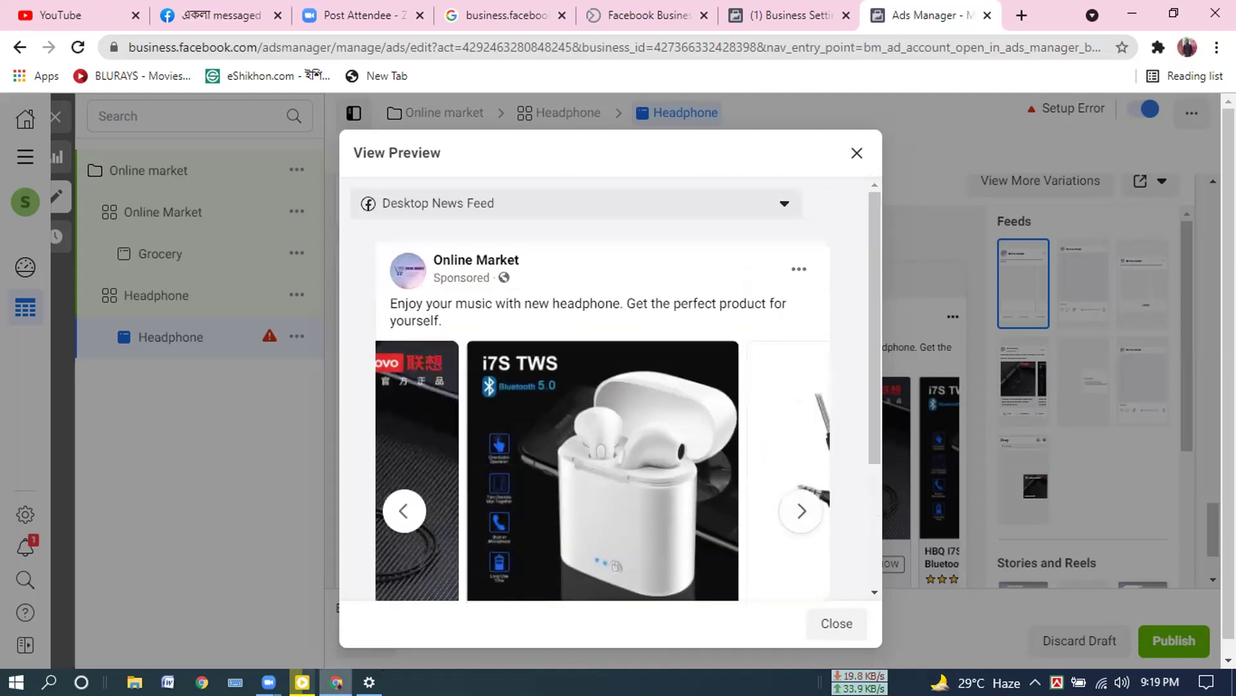
scroll(660, 497, down, 2)
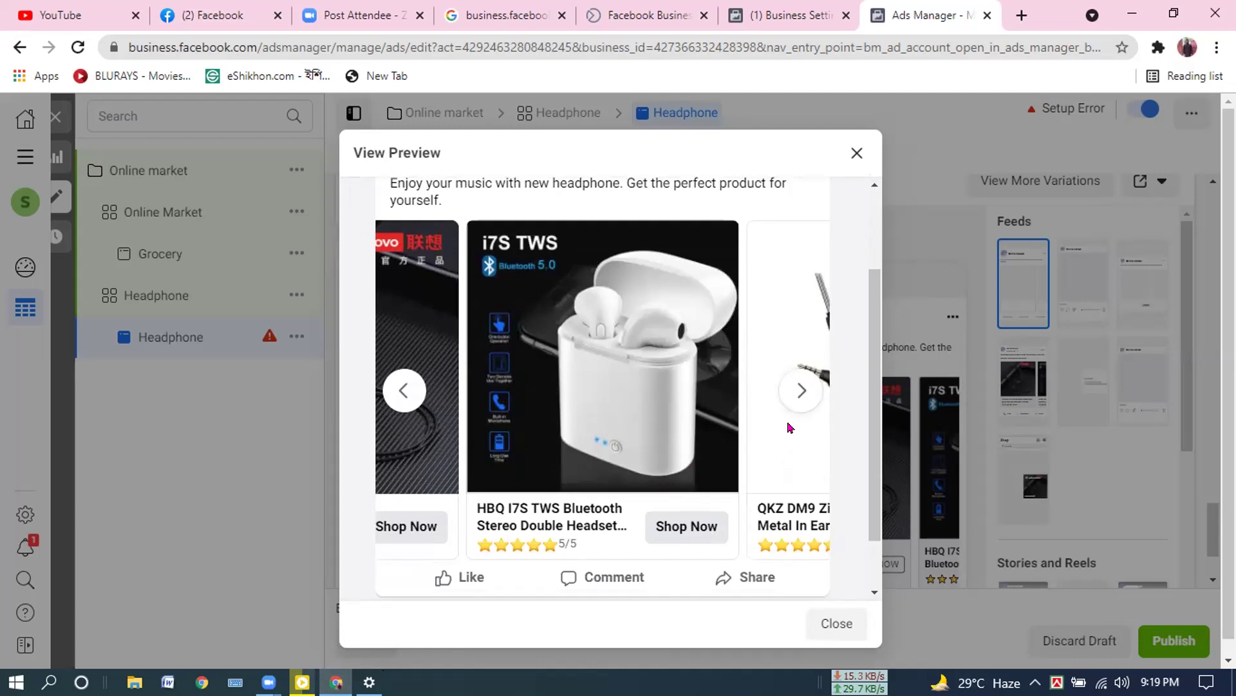
click(802, 392)
click(802, 394)
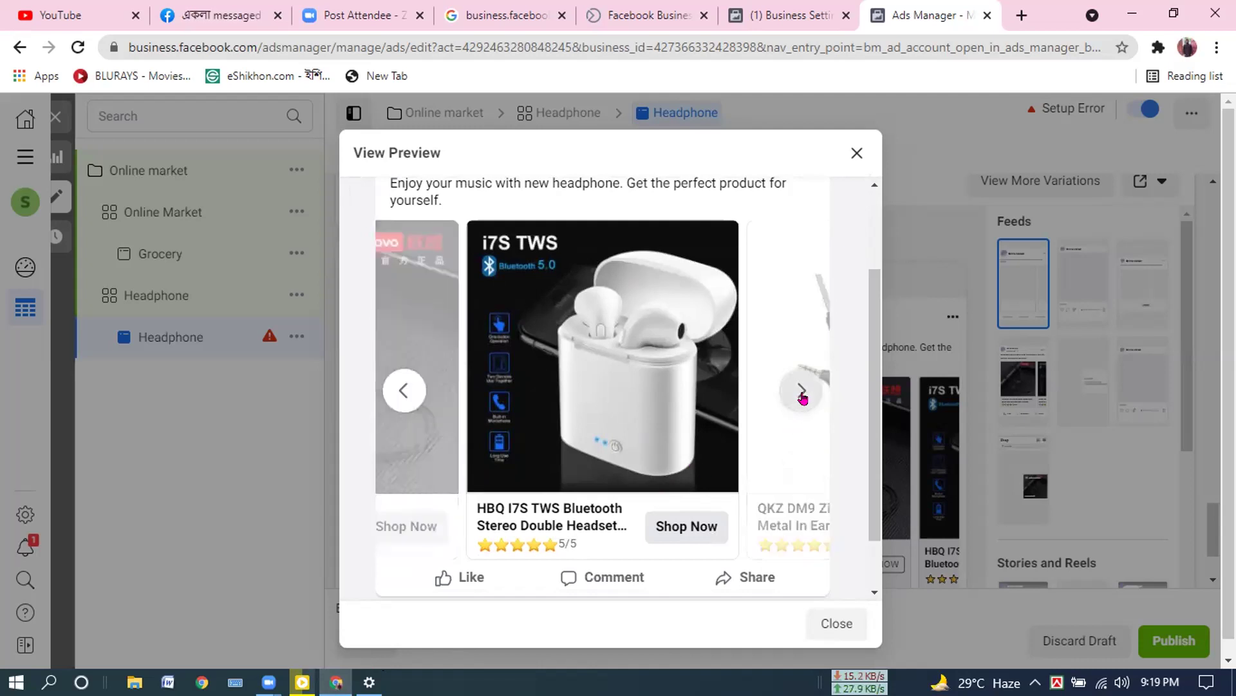
click(802, 394)
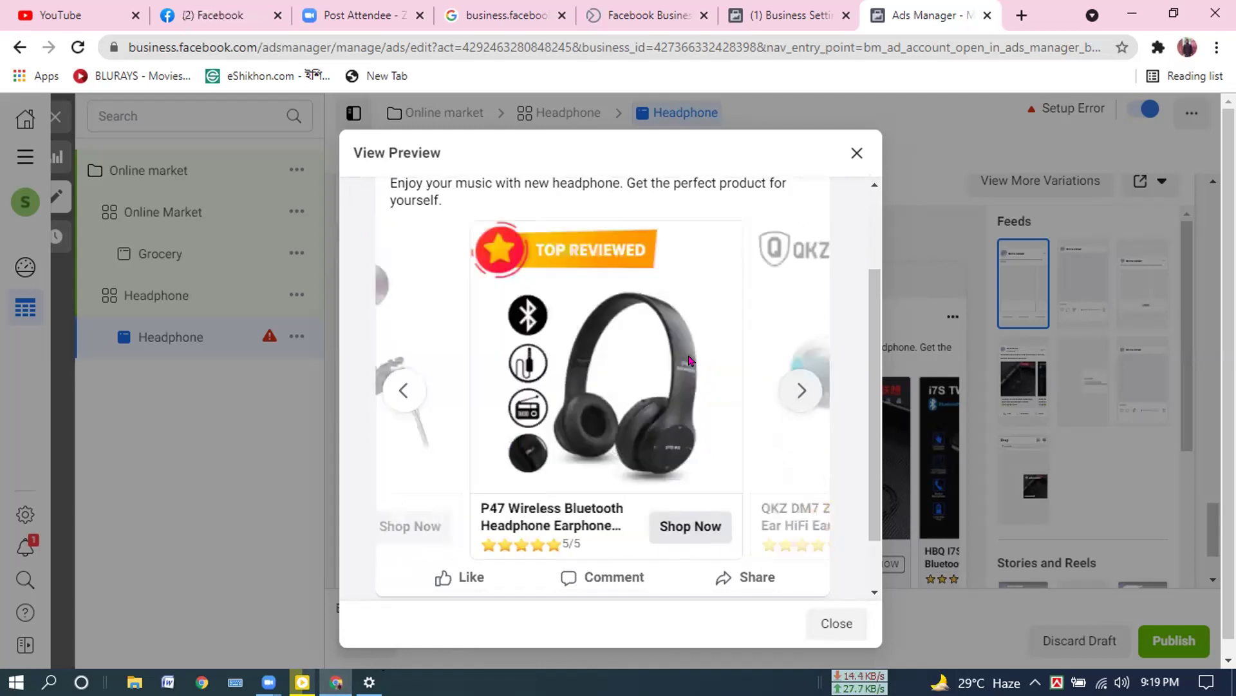
click(801, 394)
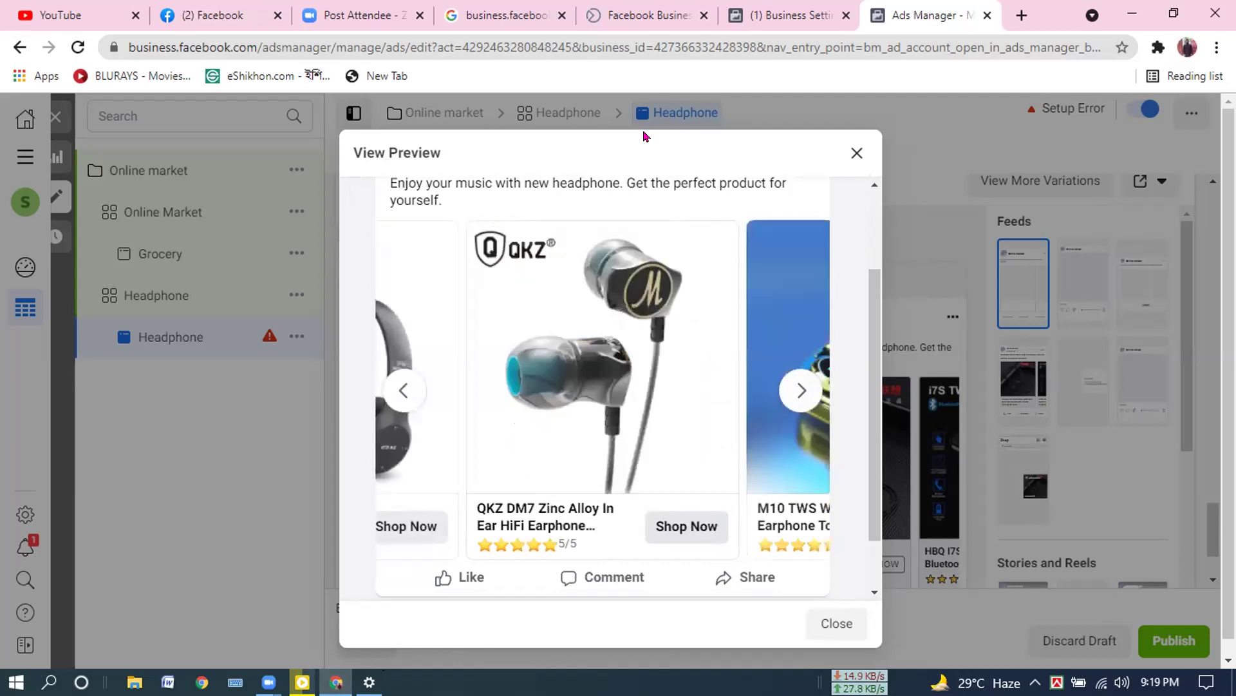
click(801, 391)
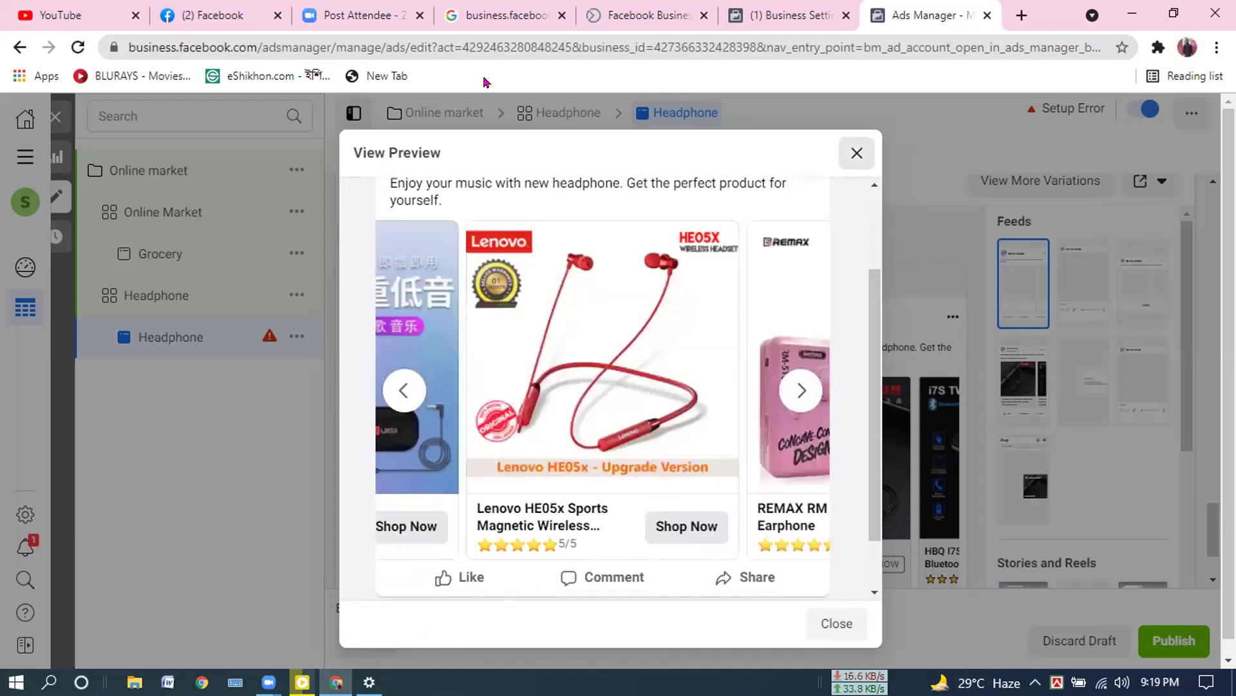
key(Escape)
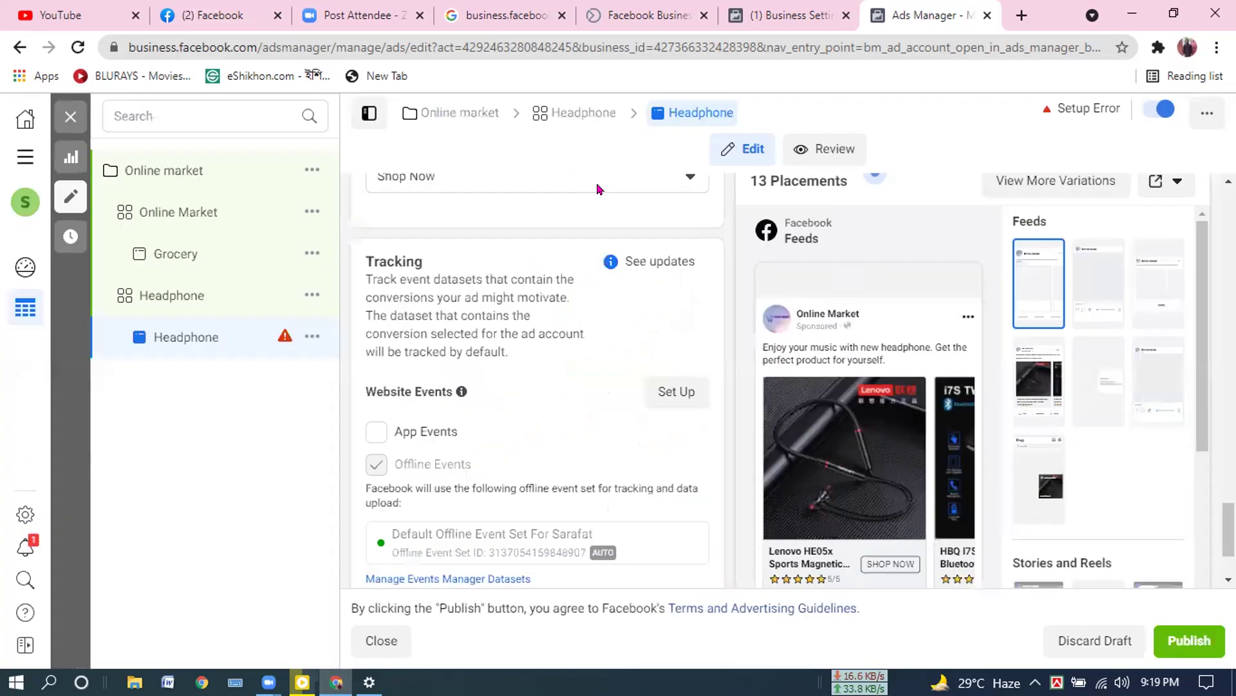